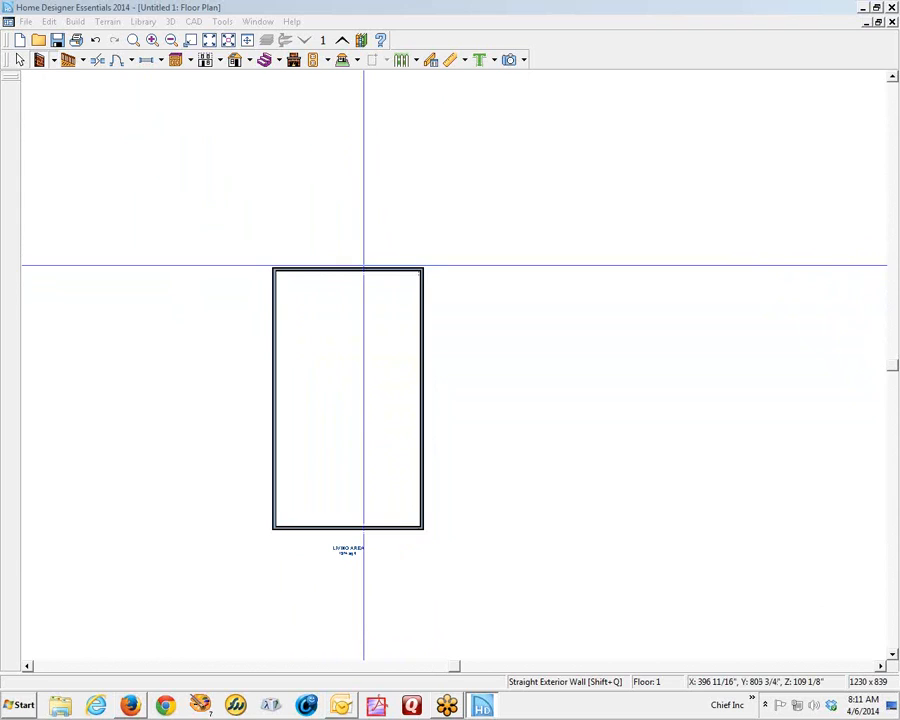
# Make the upper horizontal exterior wall of the plan a Full Gable Wall
pyautogui.click(363, 268)
pyautogui.rightClick(363, 268)
pyautogui.click(398, 309)
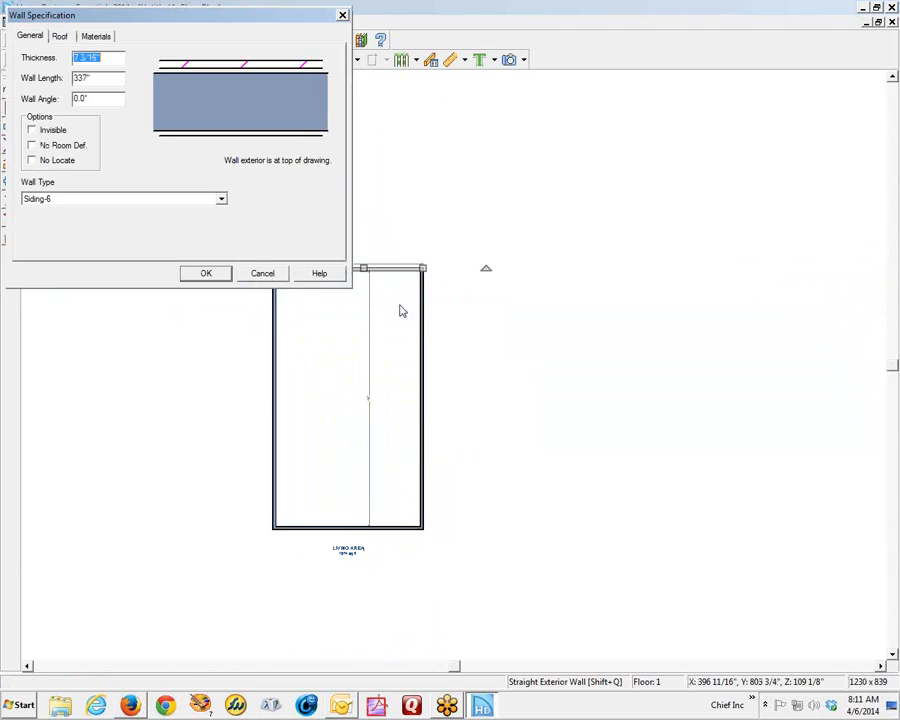
pyautogui.click(55, 36)
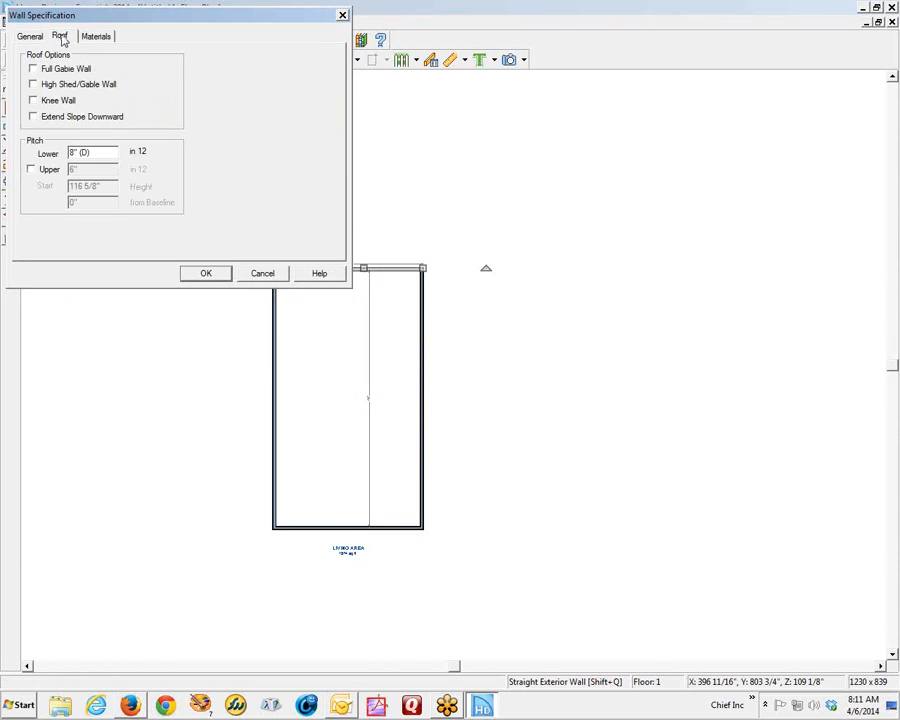
pyautogui.click(55, 70)
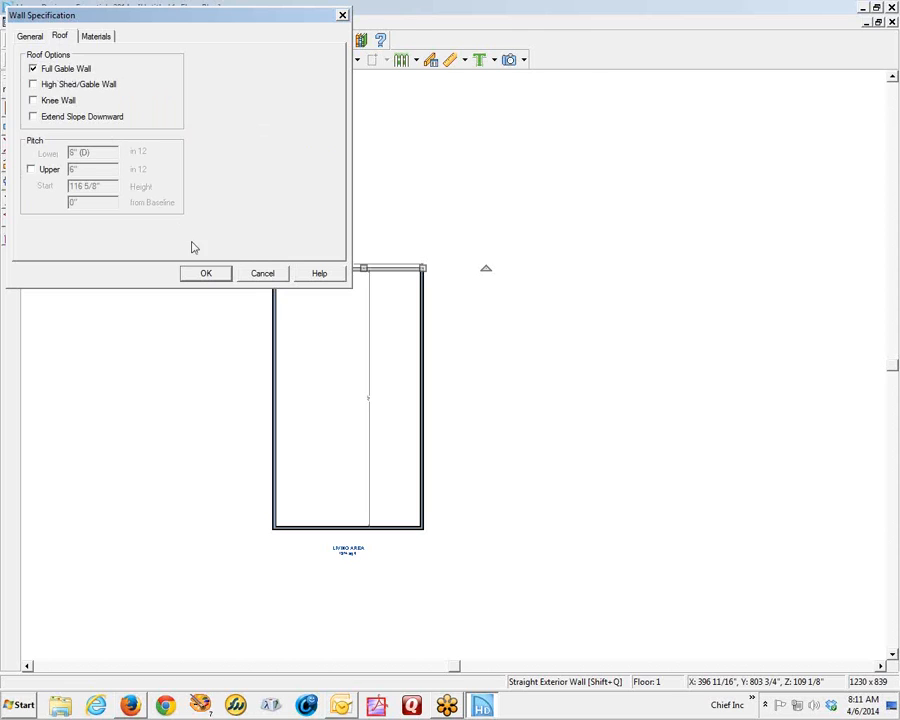
pyautogui.click(209, 273)
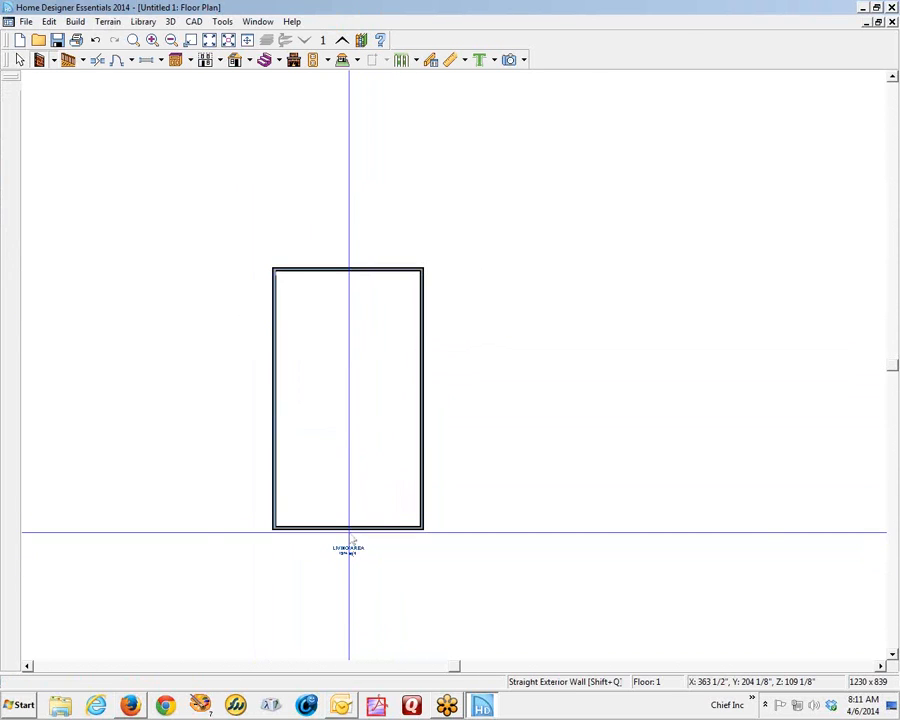
# Make the lower horizontal exterior wall, nearest the Living Area label, a Full Gable Wall
pyautogui.rightClick(345, 353)
pyautogui.click(405, 396)
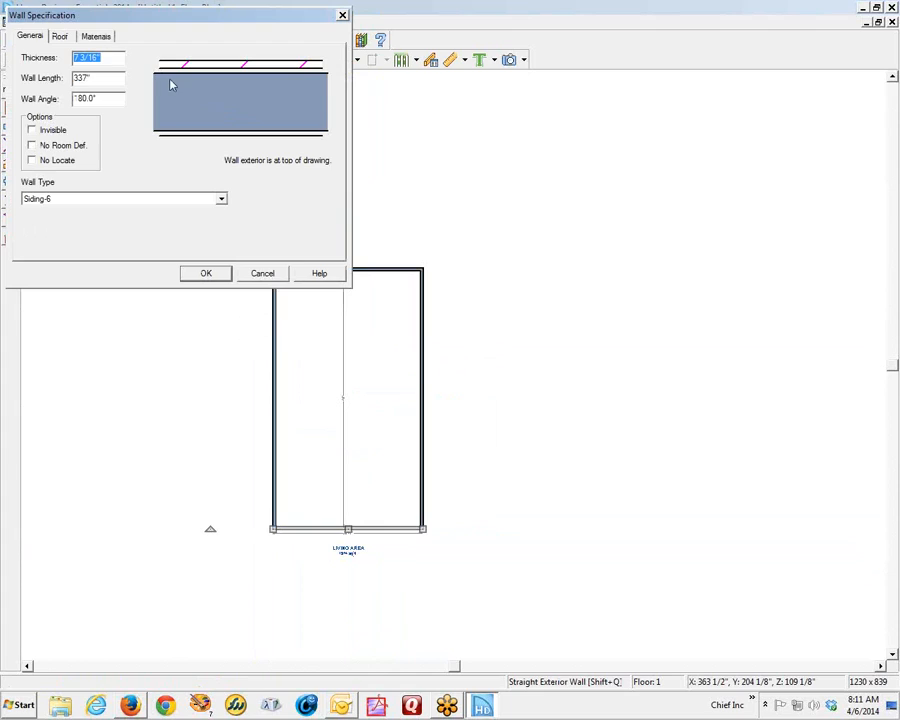
pyautogui.click(62, 37)
pyautogui.click(55, 69)
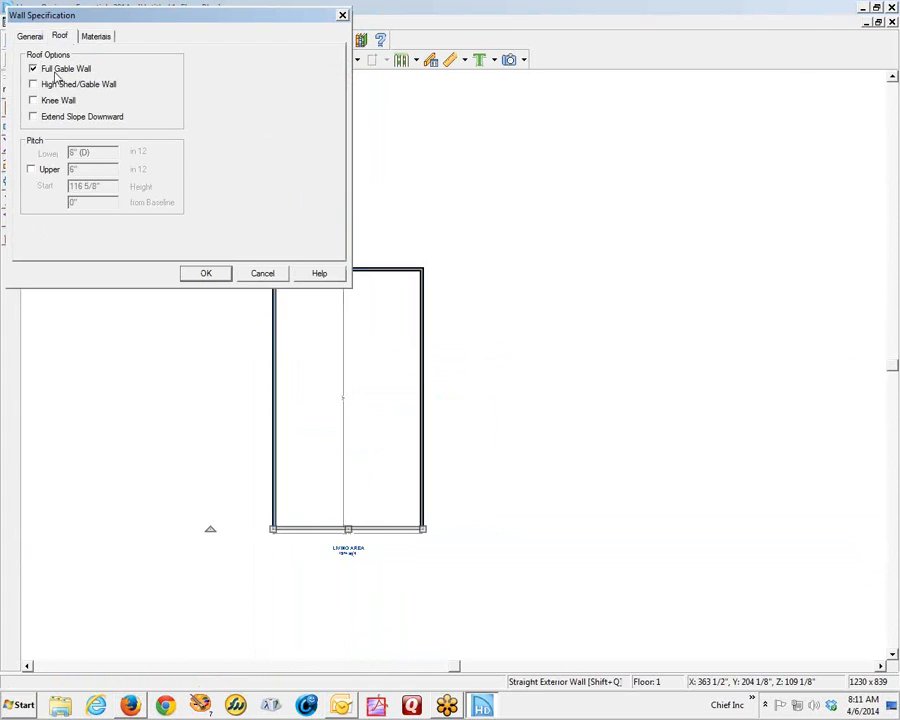
pyautogui.click(214, 277)
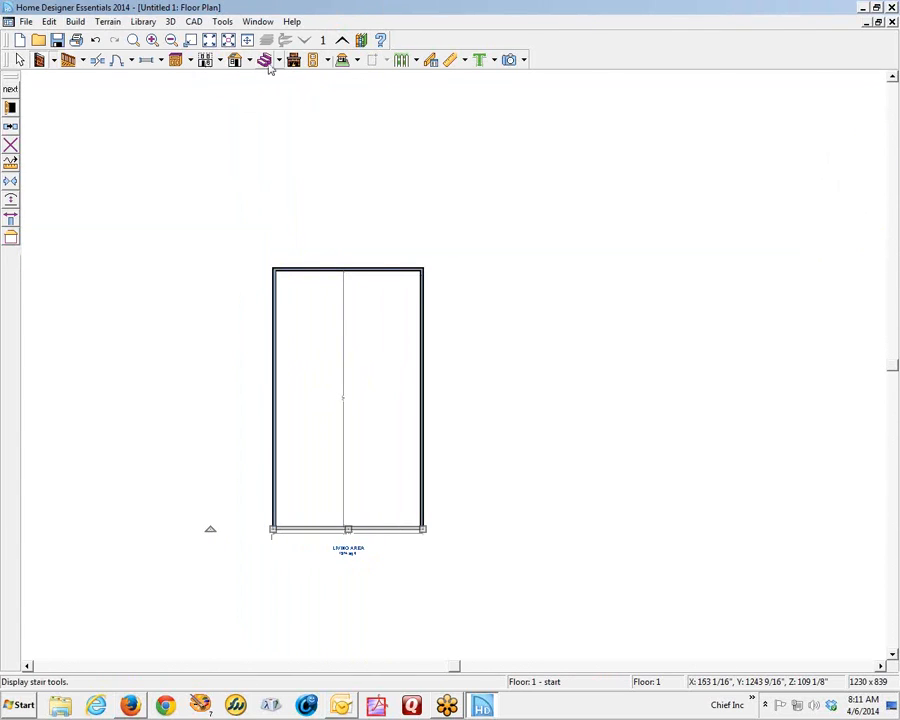
# Review the roof settings, materials and styles, and build the roof over the plan with the existing values
pyautogui.click(236, 61)
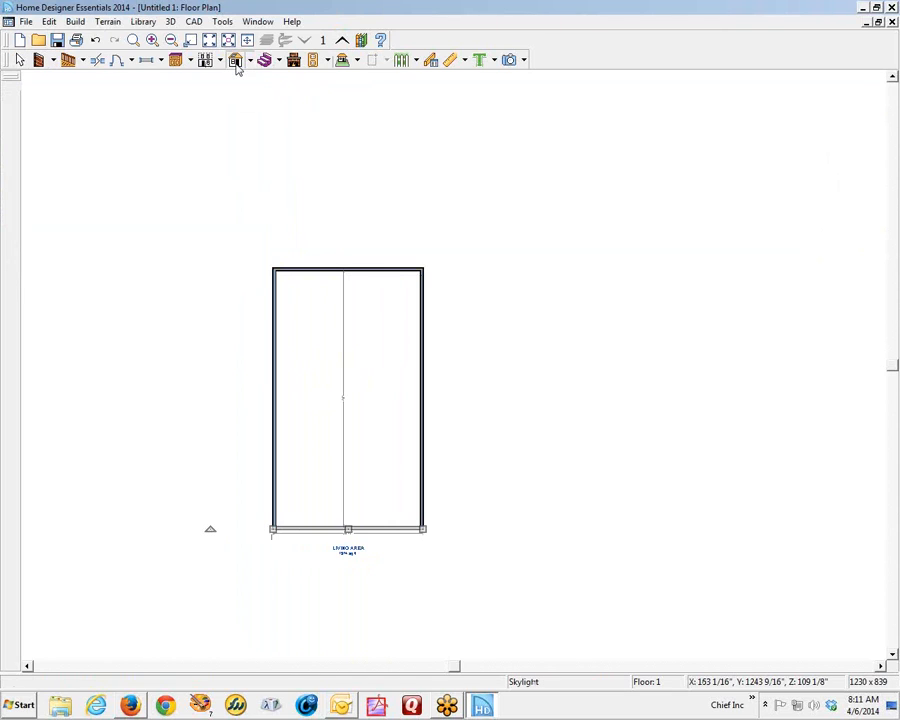
pyautogui.click(236, 61)
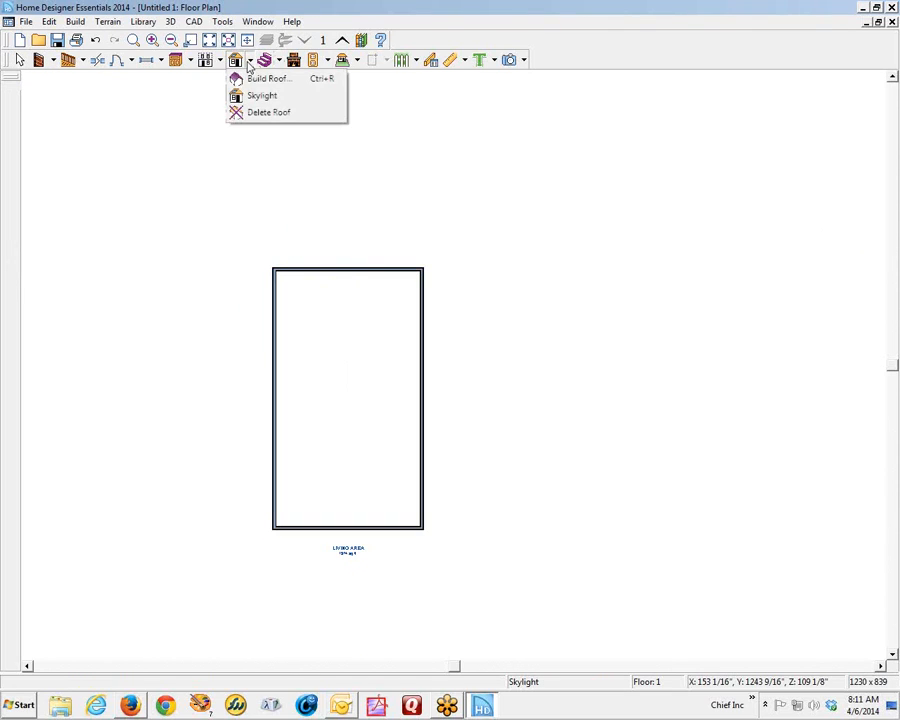
pyautogui.click(253, 83)
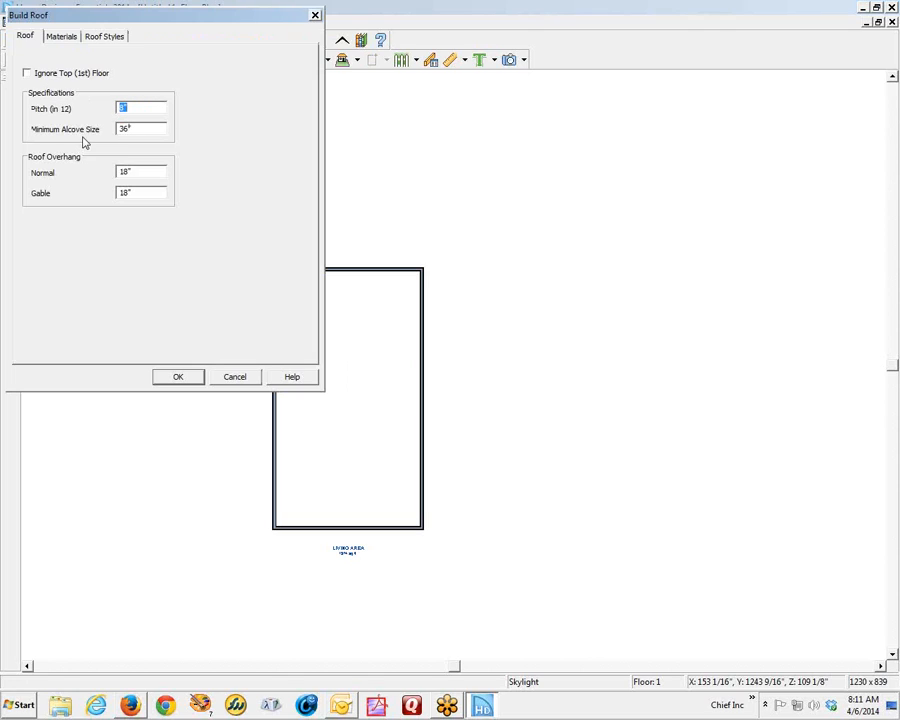
pyautogui.click(62, 36)
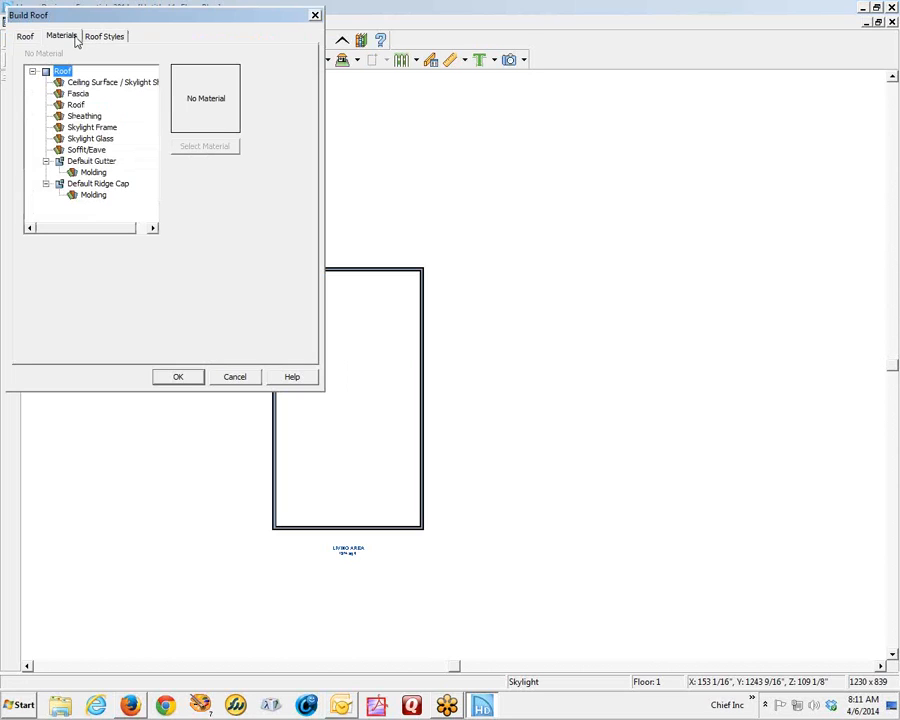
pyautogui.click(104, 37)
pyautogui.click(27, 37)
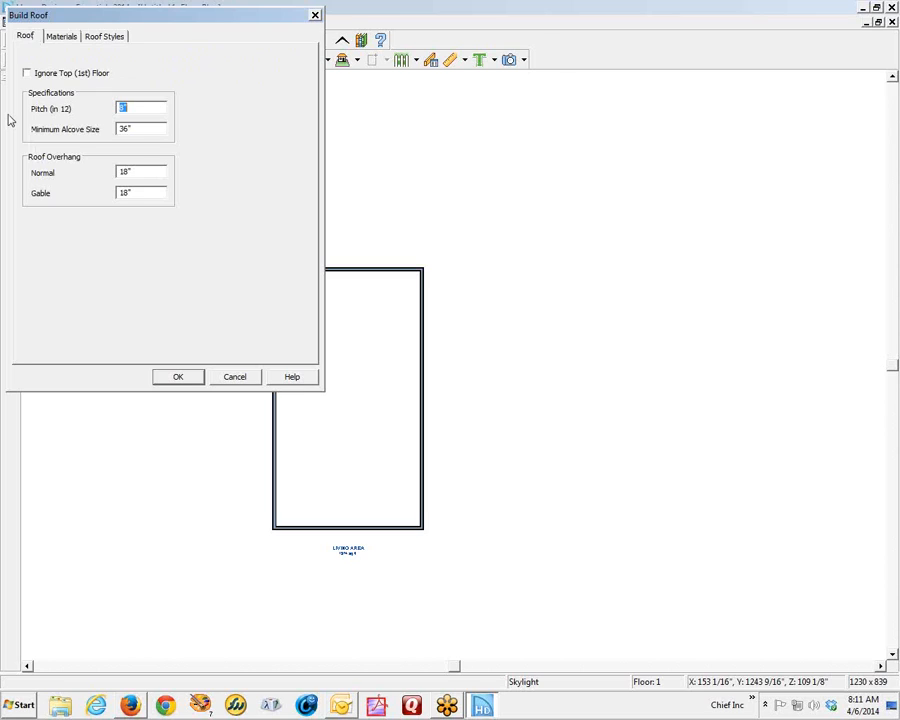
pyautogui.click(179, 378)
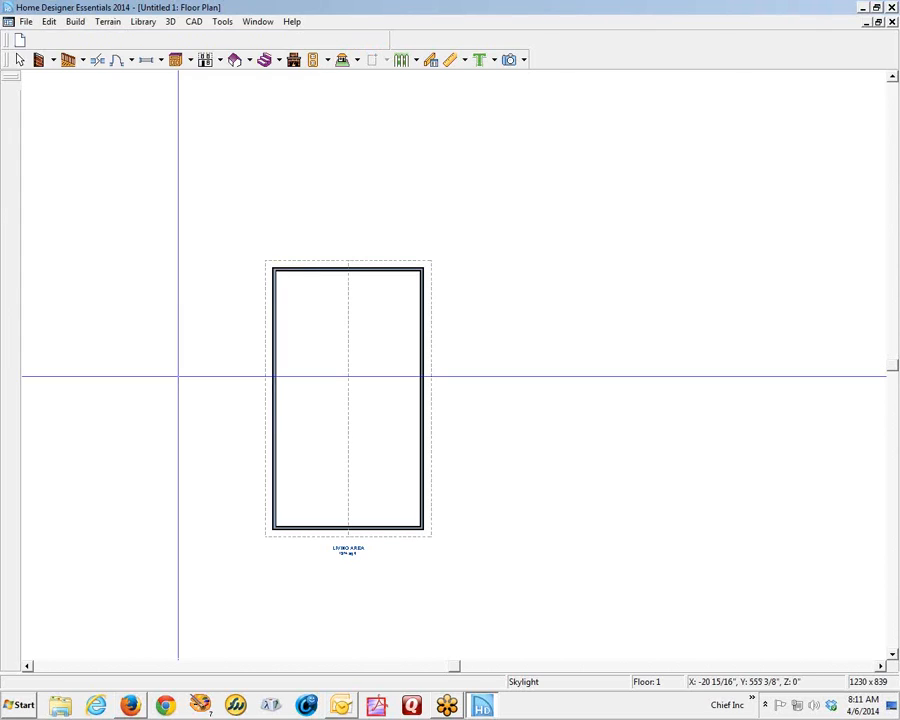
# Open a Full Overview of the house, orbit it to face a gable end, and return to the floor plan
pyautogui.click(523, 61)
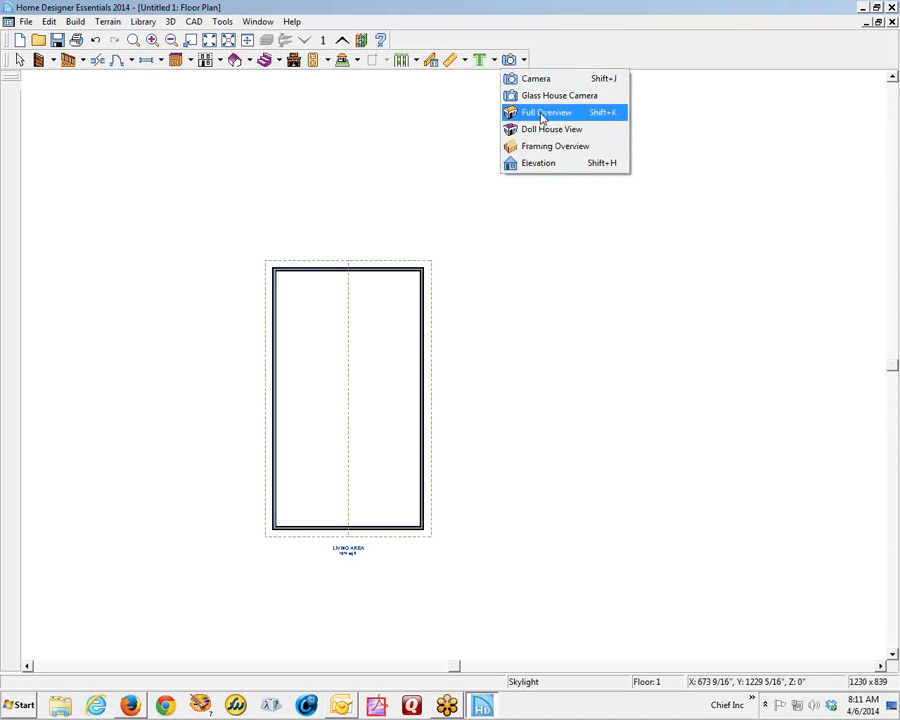
pyautogui.click(541, 118)
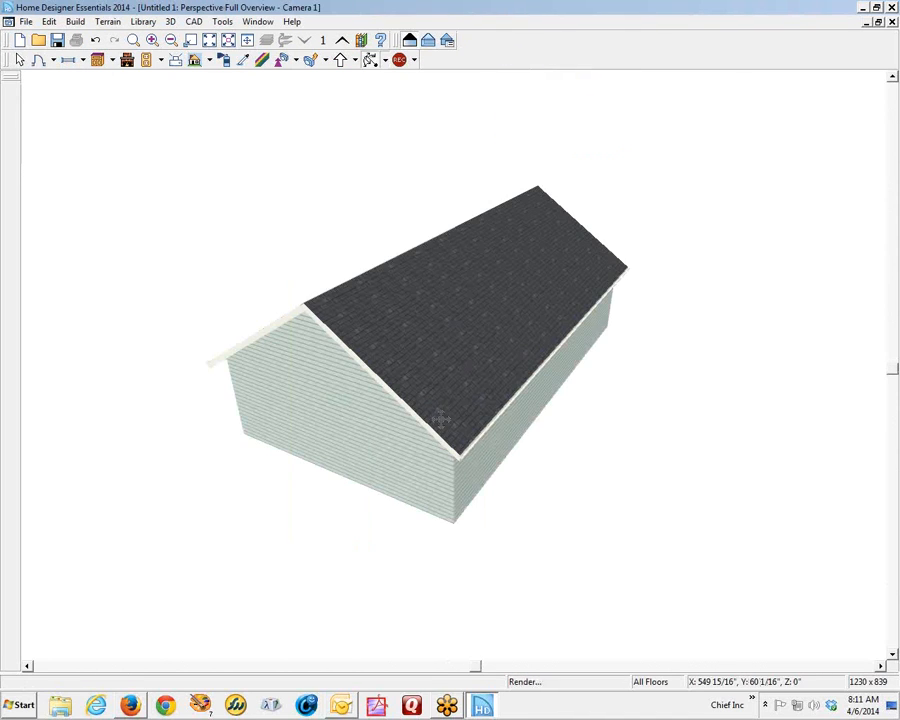
pyautogui.moveTo(440, 418); pyautogui.dragTo(514, 364)
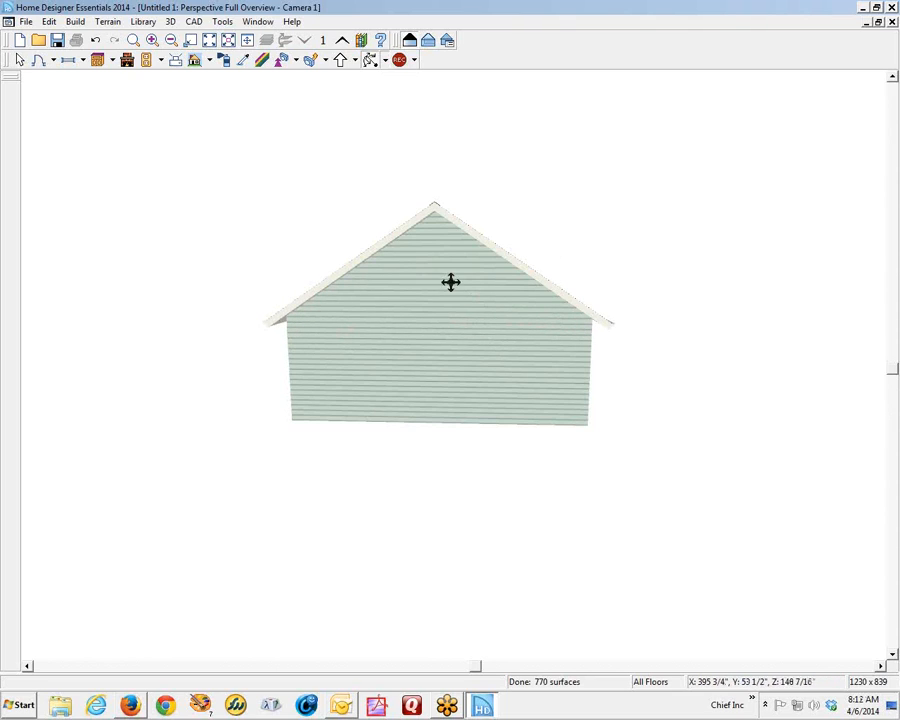
pyautogui.hotkey('ctrl', 'Tab')
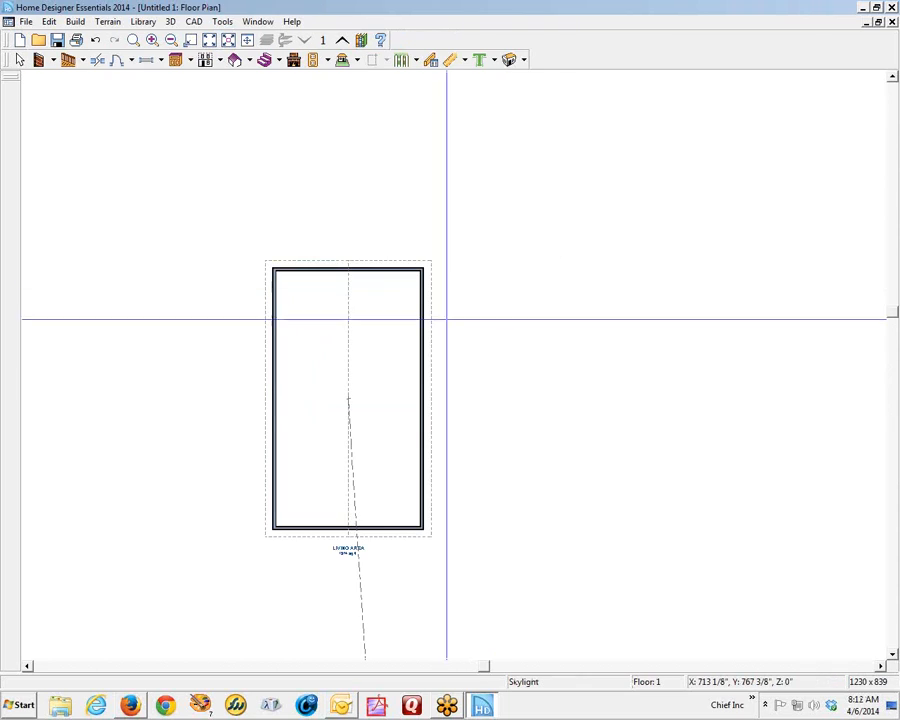
# Set the room's Finished Ceiling height to 120 inches in its structure specification
pyautogui.rightClick(387, 366)
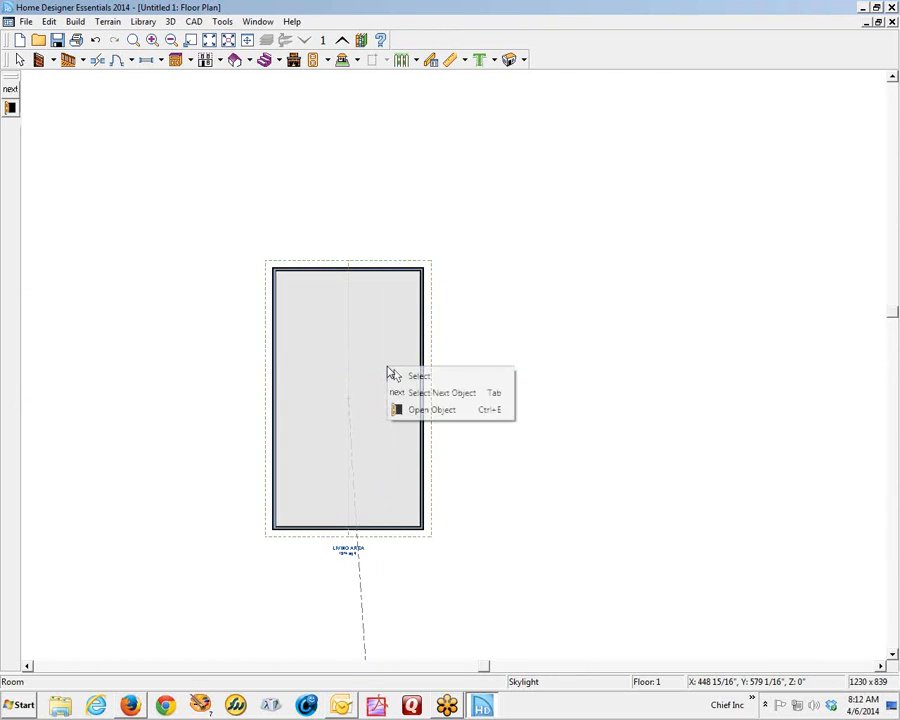
pyautogui.click(424, 412)
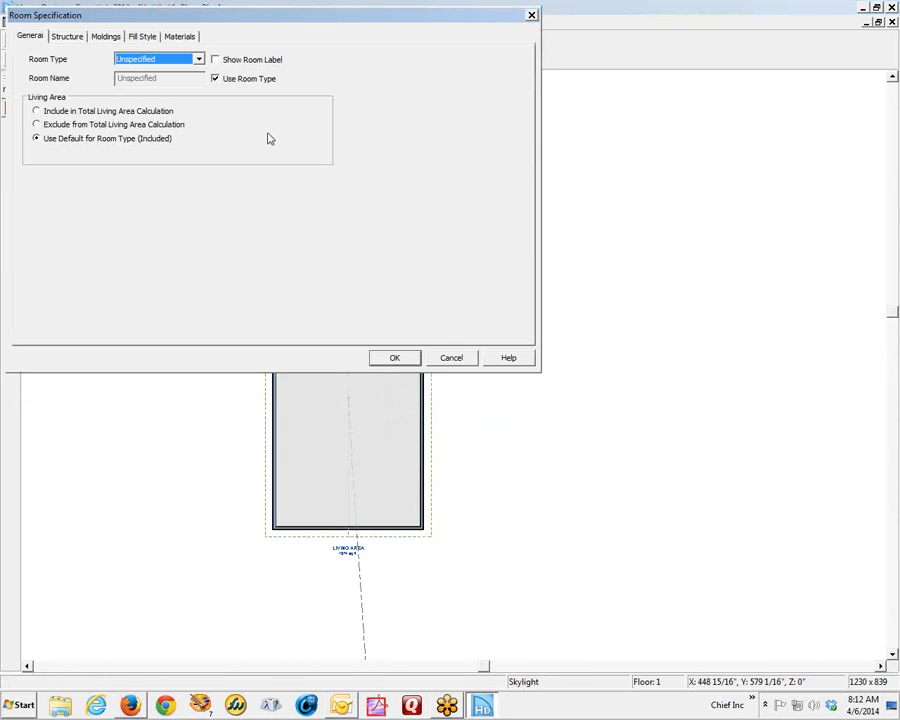
pyautogui.click(68, 37)
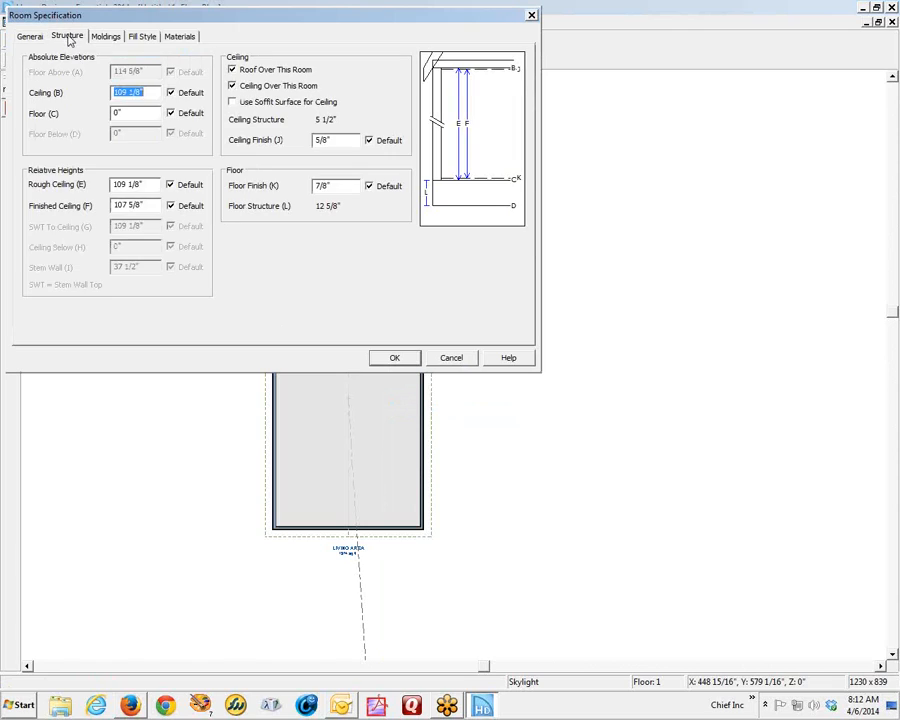
pyautogui.click(173, 207)
pyautogui.moveTo(151, 205); pyautogui.dragTo(2, 259)
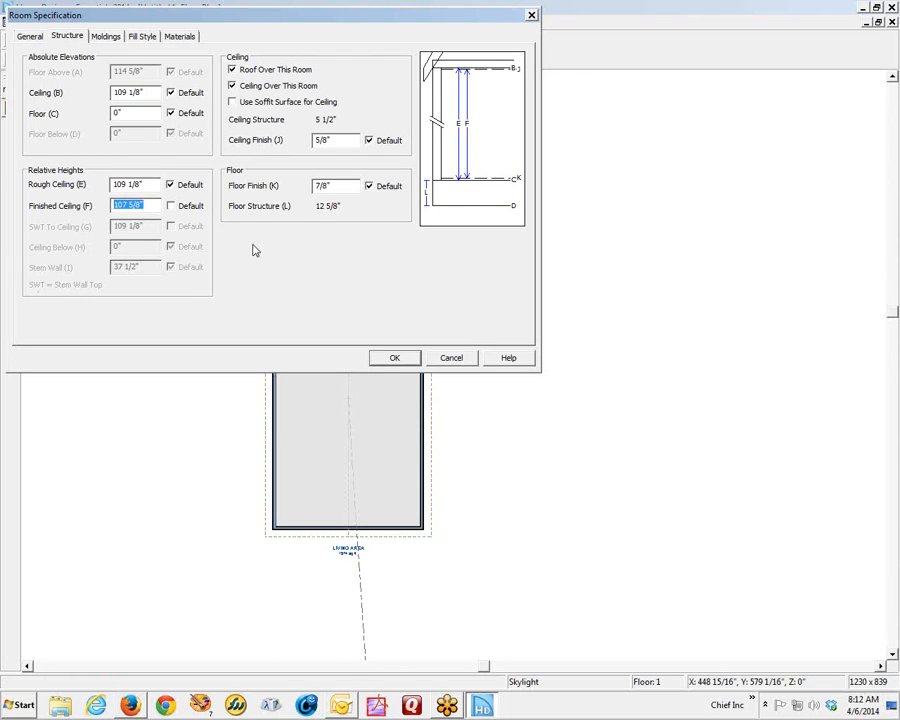
pyautogui.write('120')
pyautogui.click(396, 360)
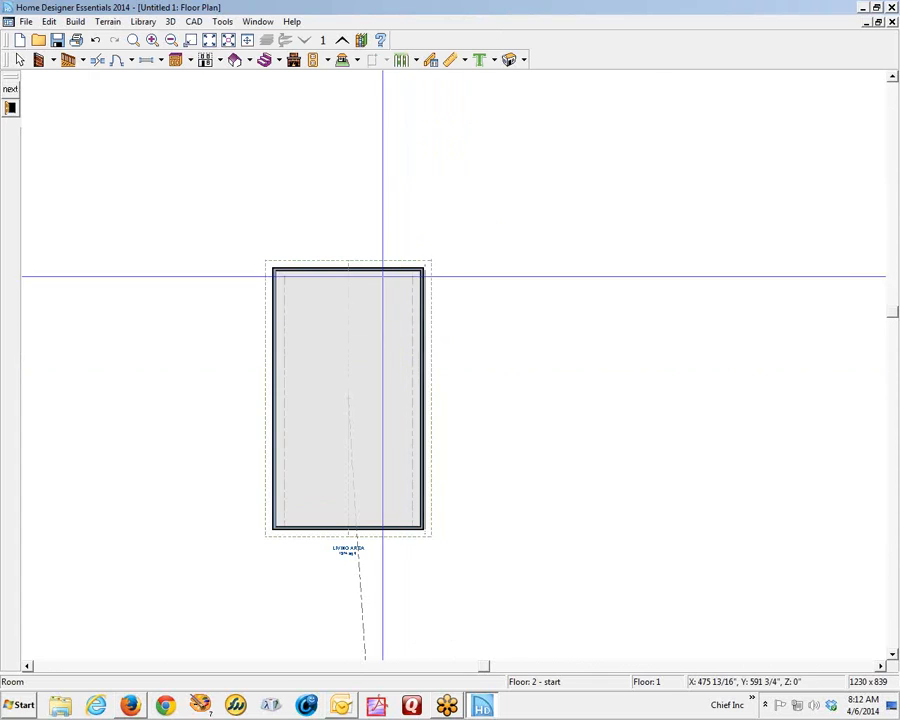
# Examine the dashed lines running along the inside of the two long walls in the floor plan
pyautogui.scroll(3, 368, 522)
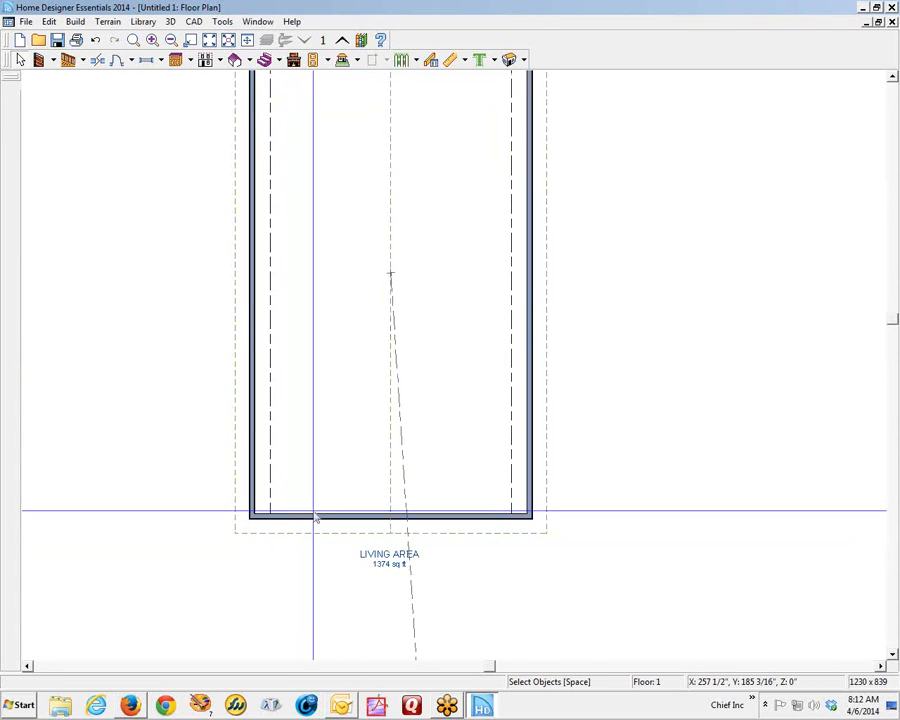
pyautogui.scroll(3, 290, 437)
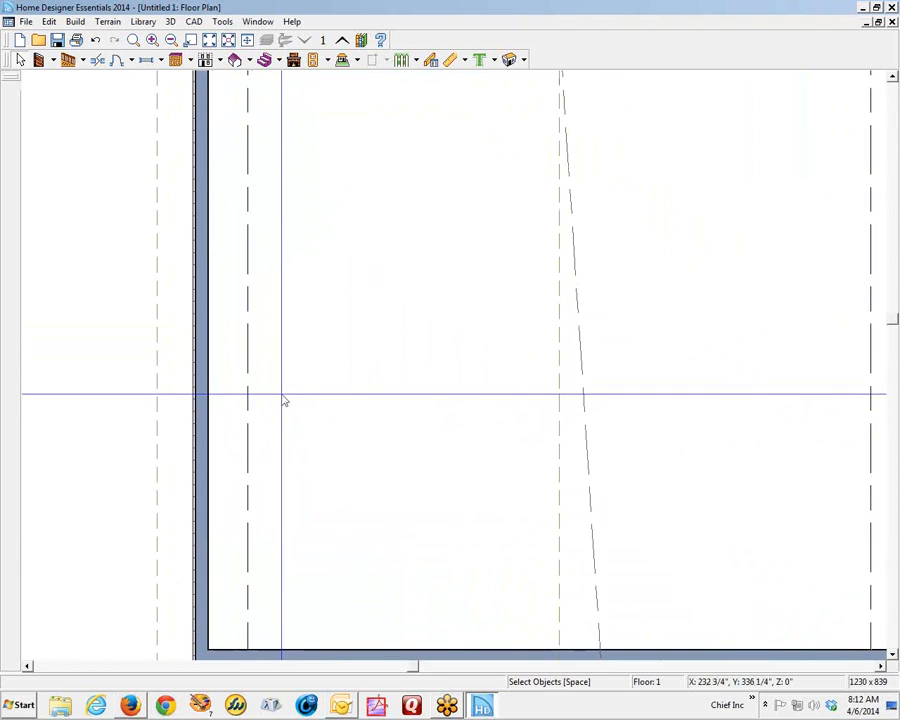
pyautogui.scroll(-3, 284, 400)
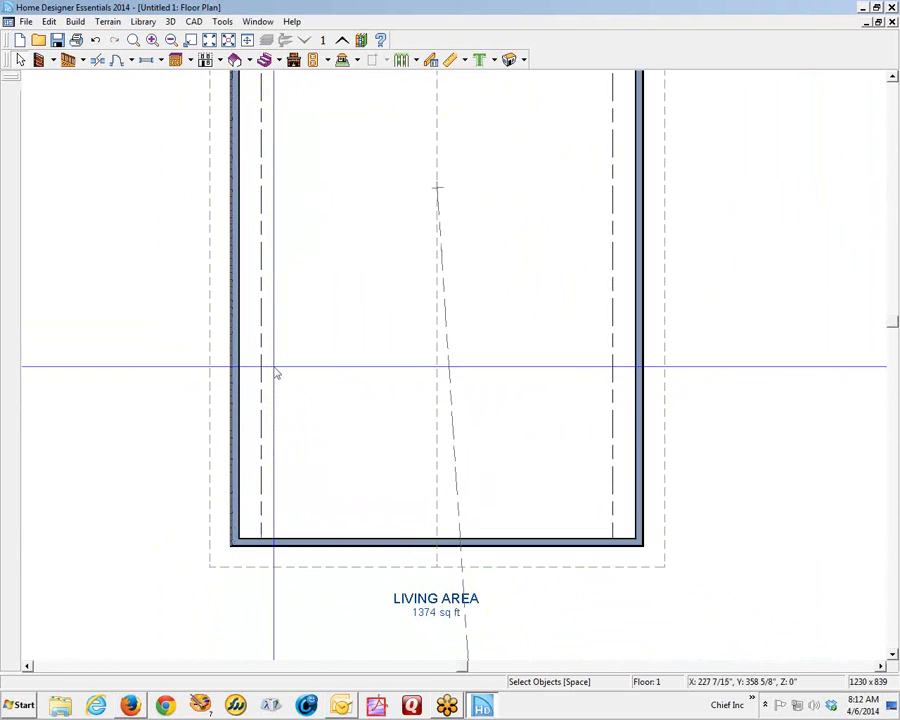
pyautogui.scroll(2, 270, 370)
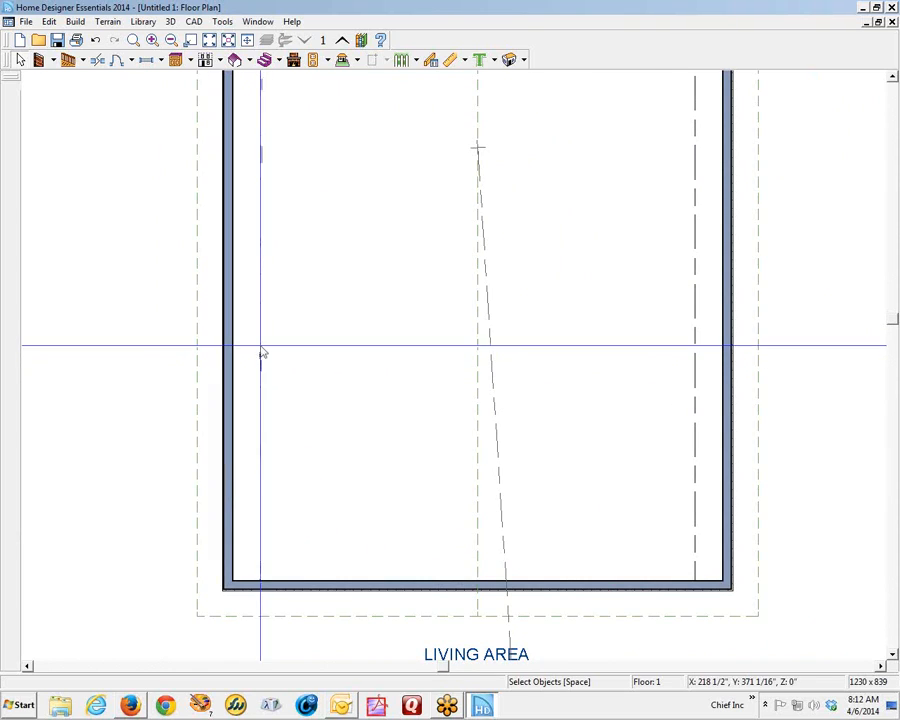
pyautogui.scroll(-3, 265, 350)
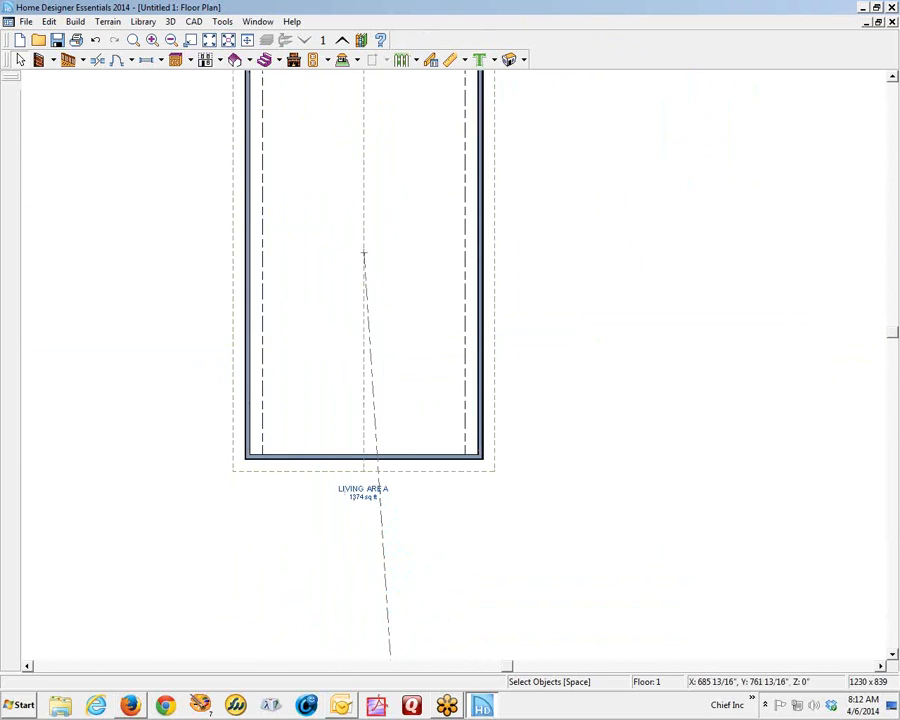
pyautogui.click(892, 78)
pyautogui.click(892, 78)
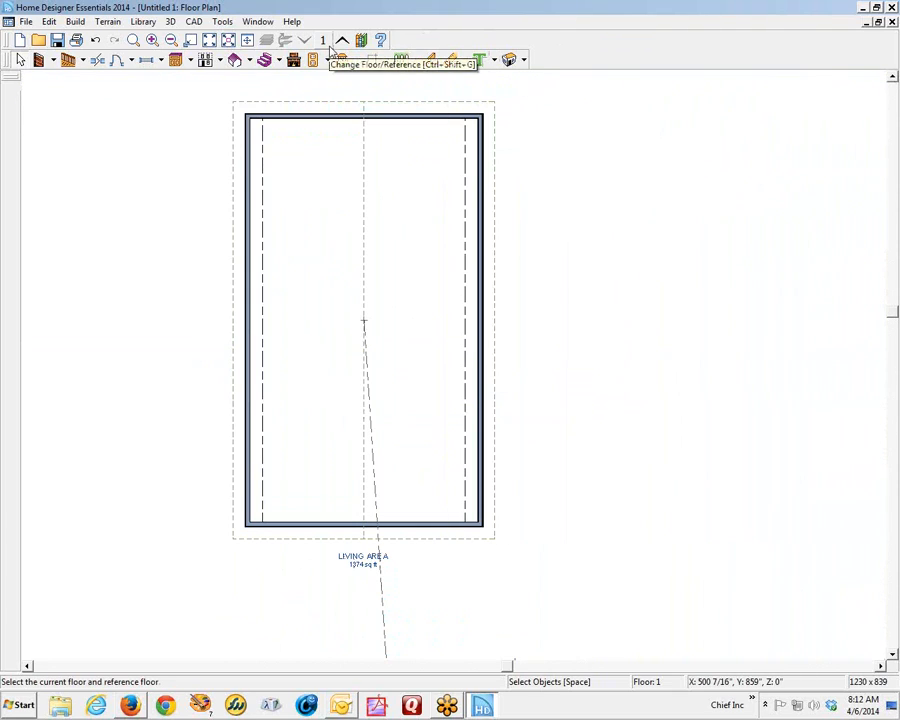
# View the room's interior and ceiling with a camera aimed lengthwise through the room, and close that view
pyautogui.click(522, 61)
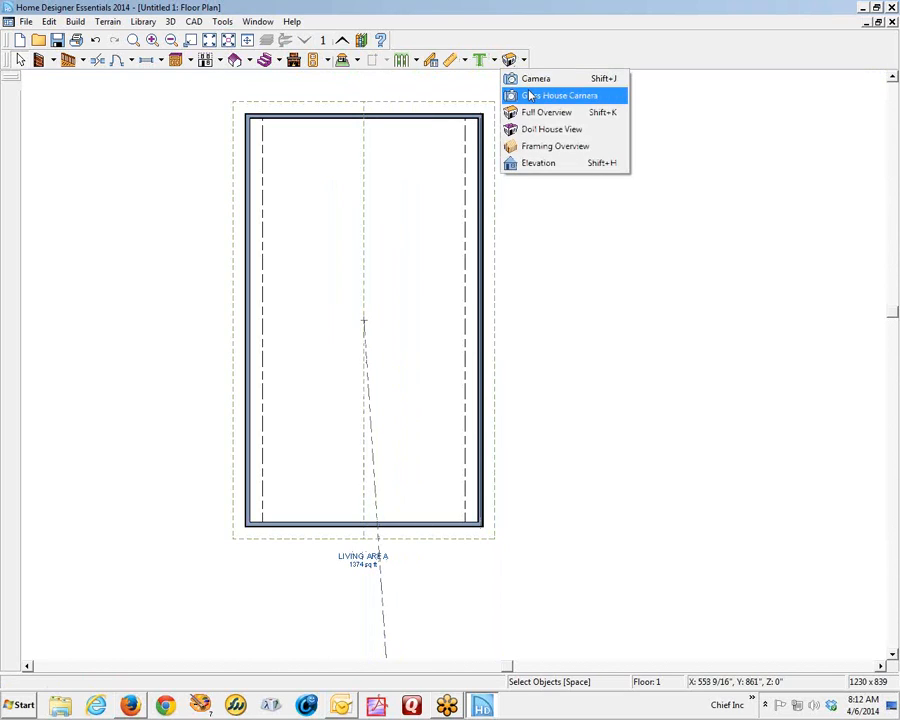
pyautogui.click(538, 80)
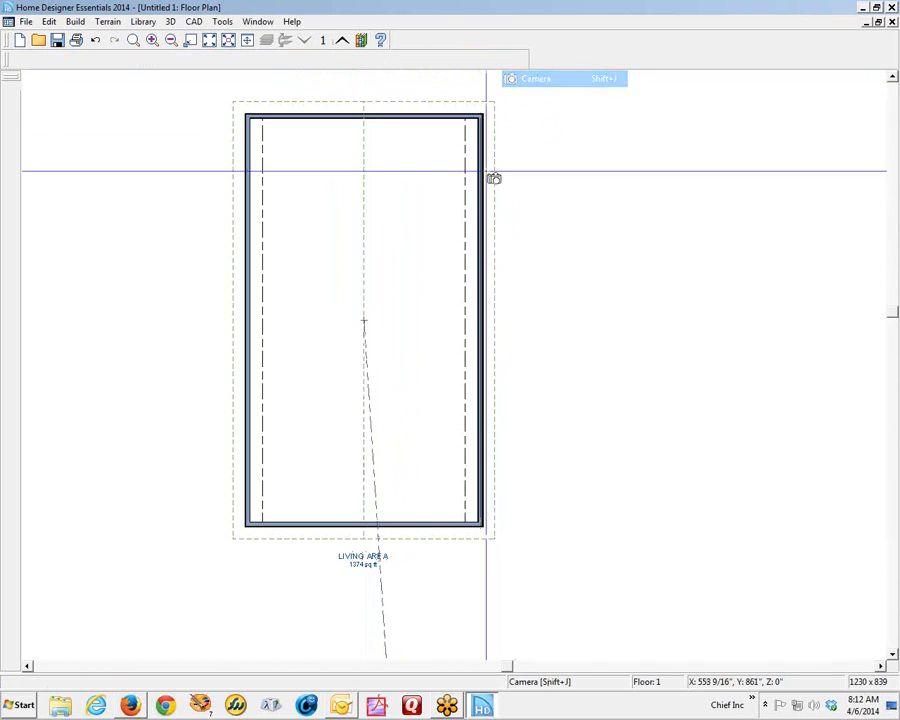
pyautogui.moveTo(370, 506); pyautogui.dragTo(405, 347)
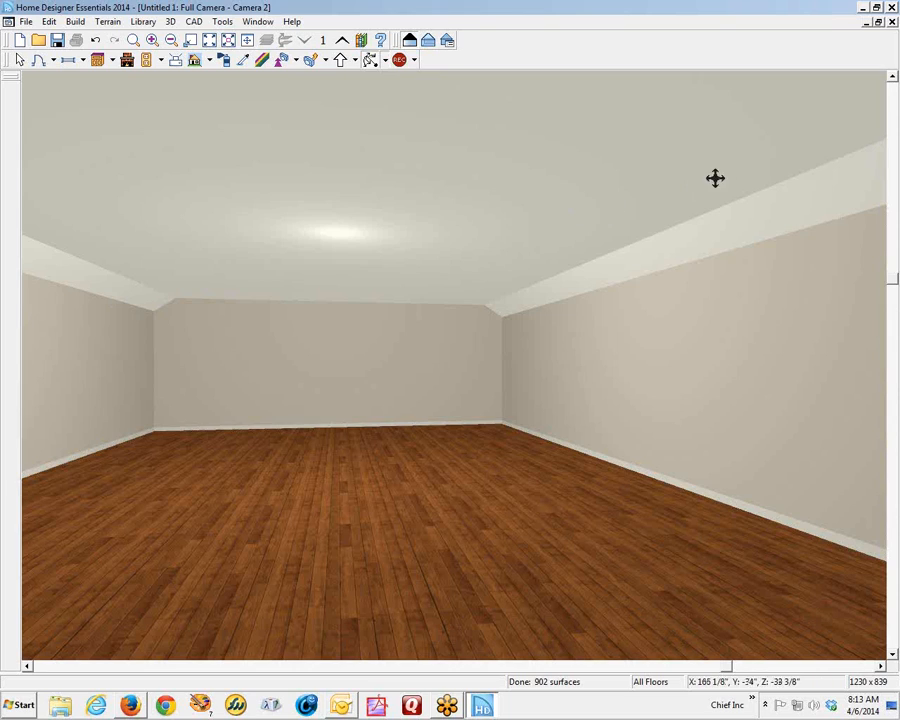
pyautogui.click(892, 22)
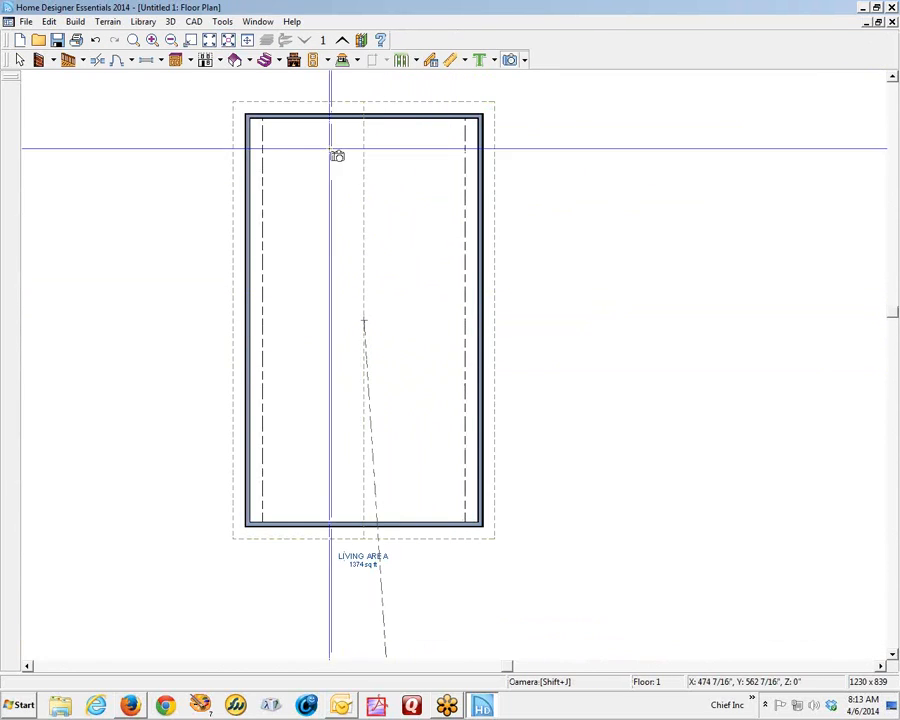
# Rebuild the roof with the existing settings and create a camera view aimed lengthwise through the room
pyautogui.click(248, 61)
pyautogui.click(262, 79)
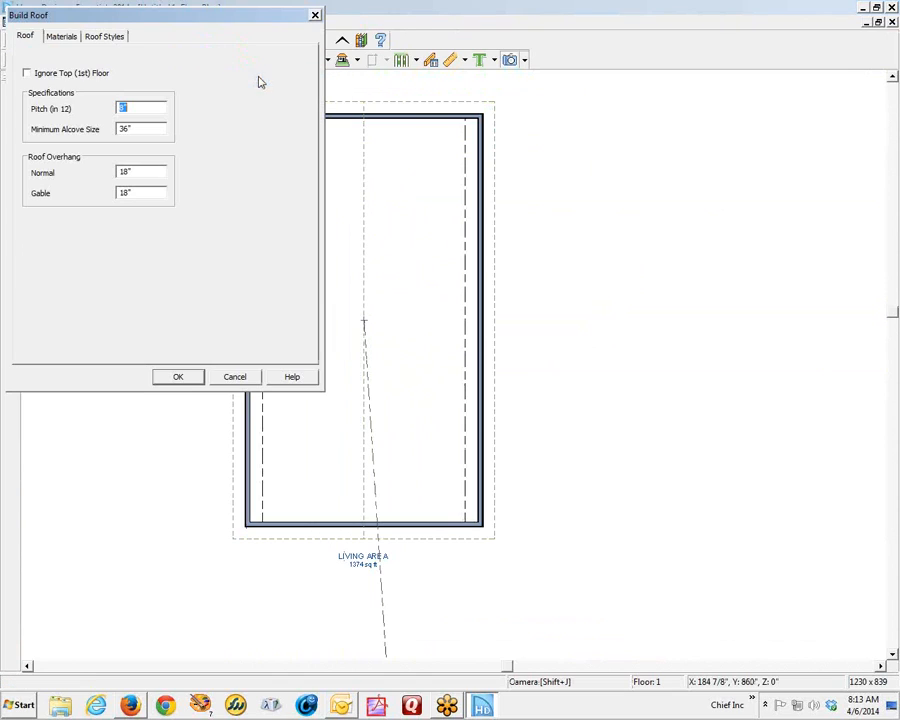
pyautogui.click(180, 378)
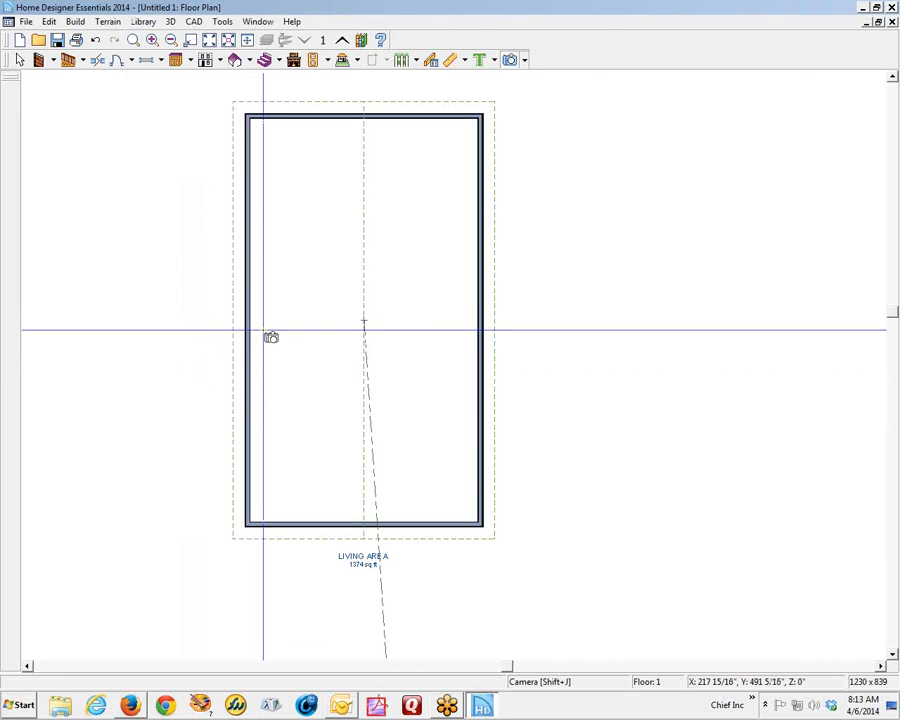
pyautogui.moveTo(348, 500); pyautogui.dragTo(395, 351)
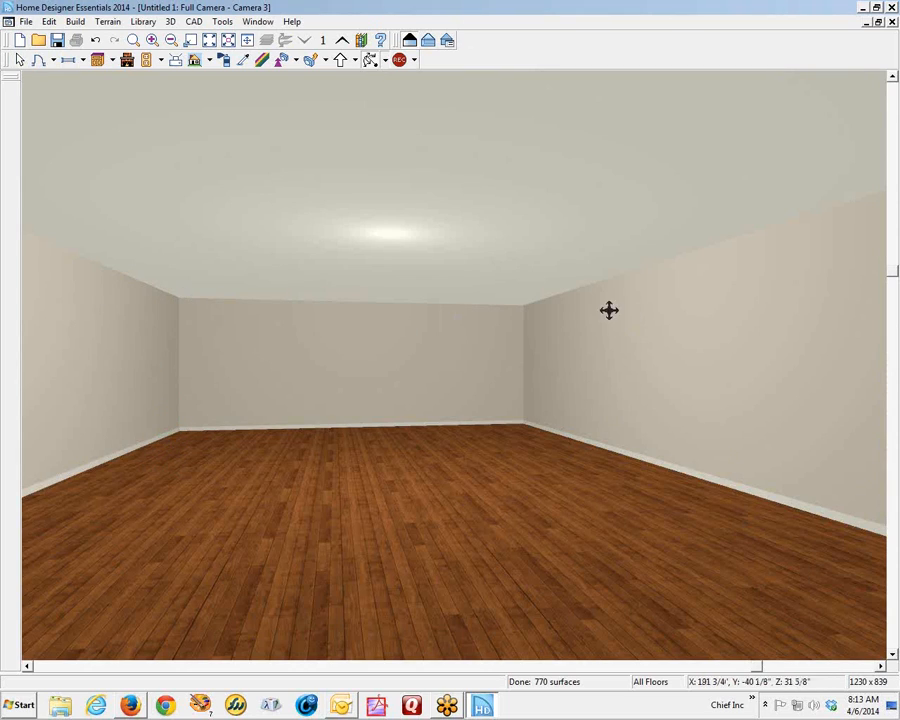
# Close the interior camera view and restore the room's Rough Ceiling height to its default in the structure specification
pyautogui.click(892, 22)
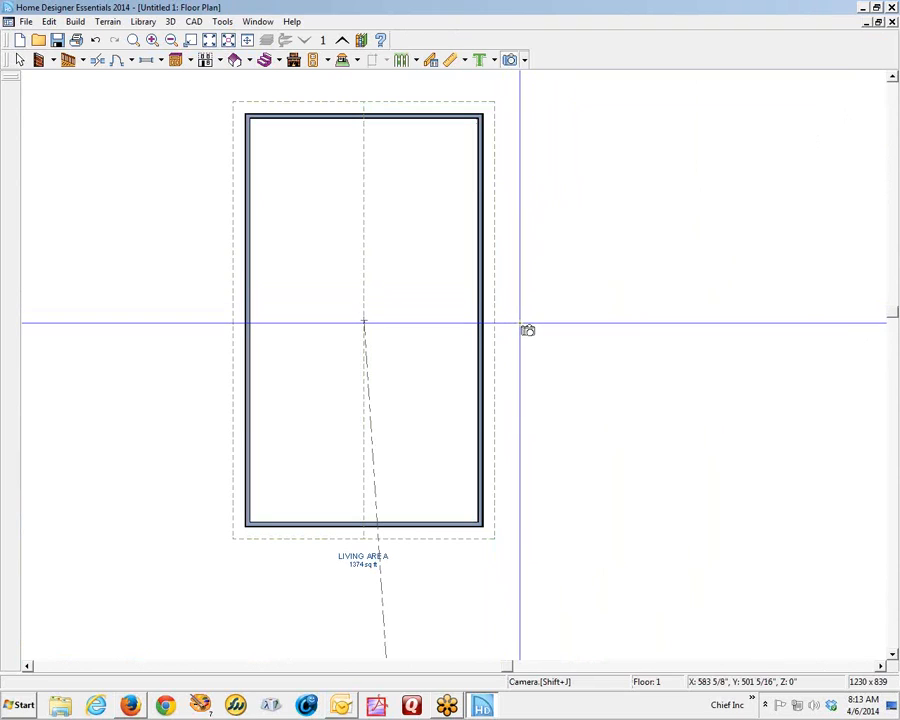
pyautogui.rightClick(415, 268)
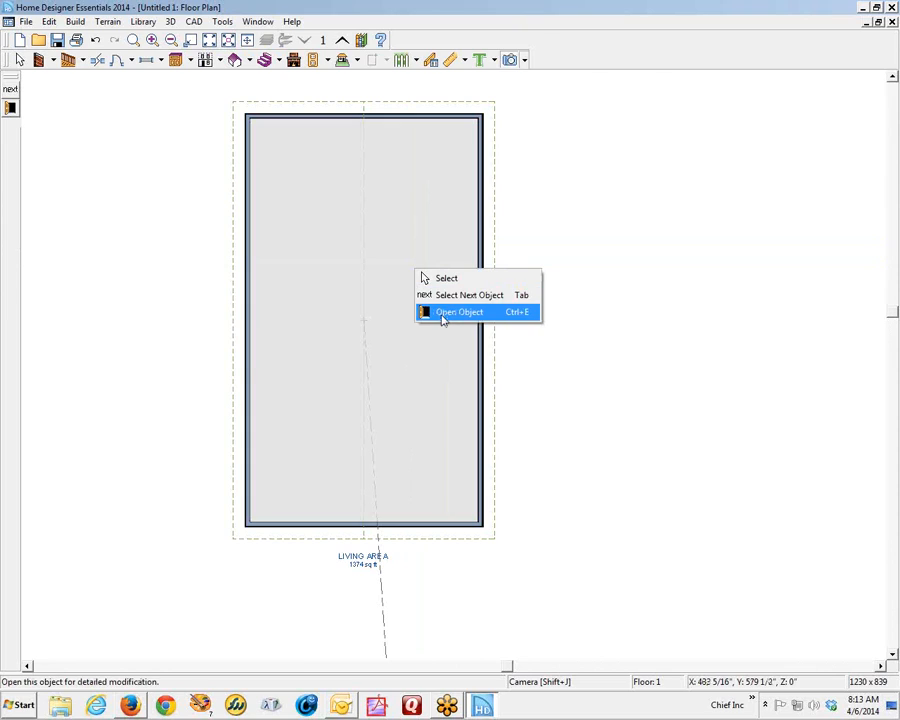
pyautogui.click(440, 312)
pyautogui.click(171, 186)
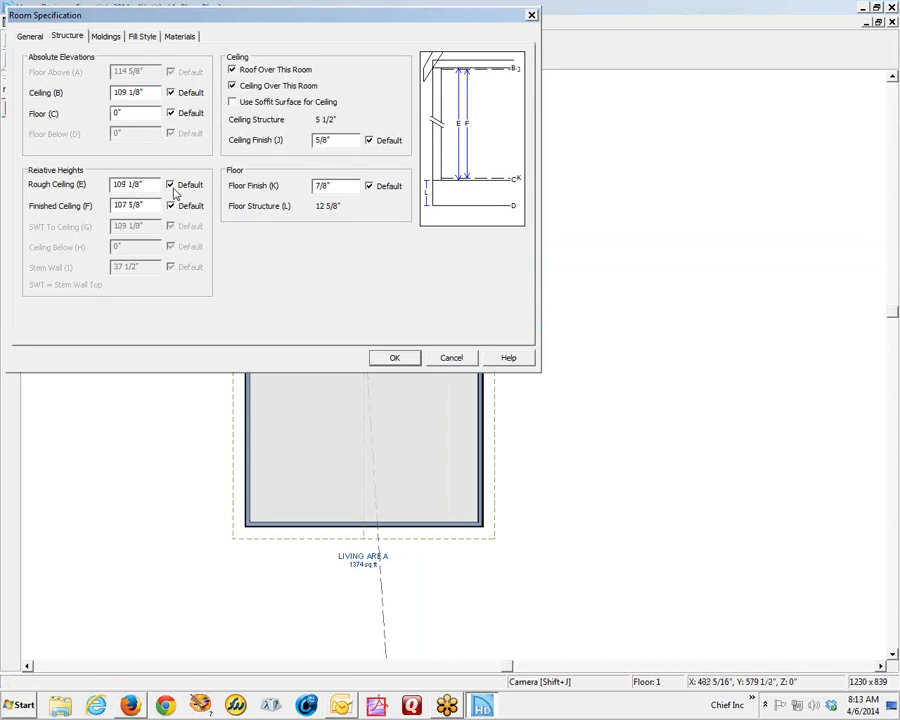
pyautogui.click(390, 358)
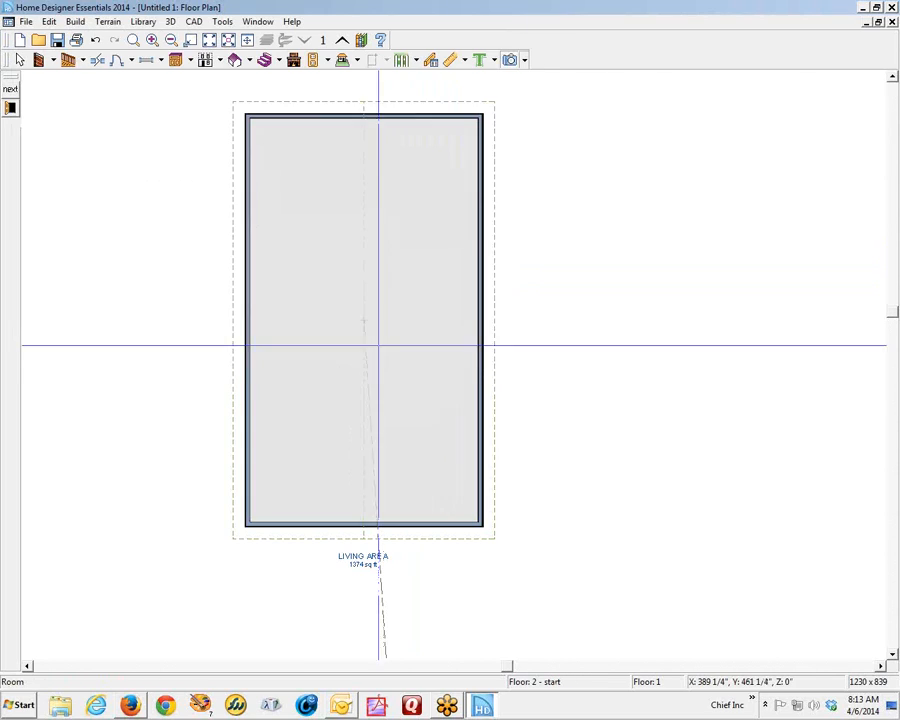
# Examine the Finished Ceiling height in the Floor 1 default structure settings and accept the existing values
pyautogui.click(48, 21)
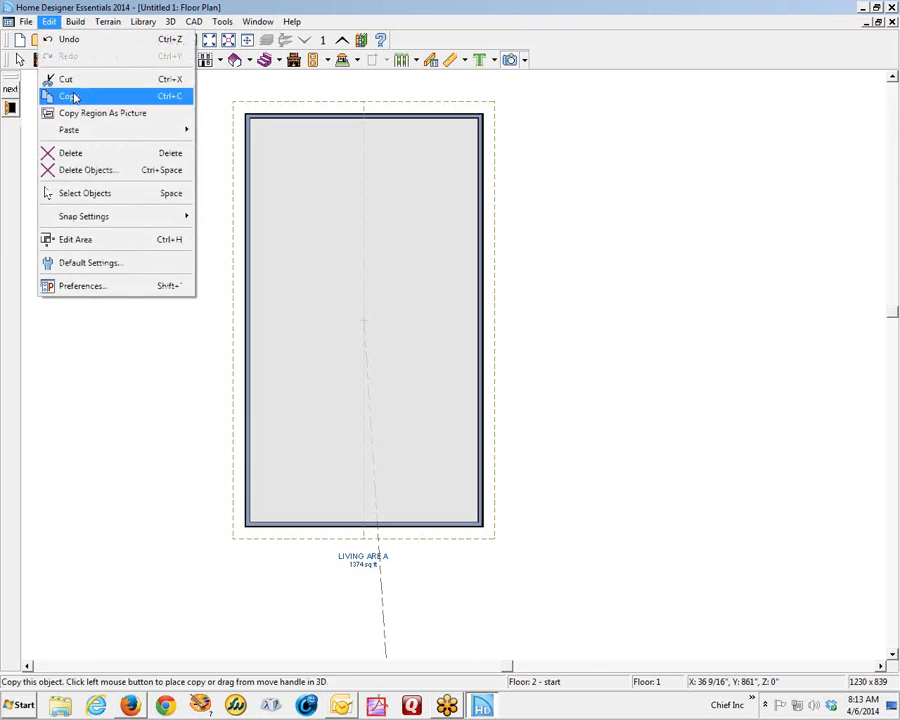
pyautogui.click(104, 260)
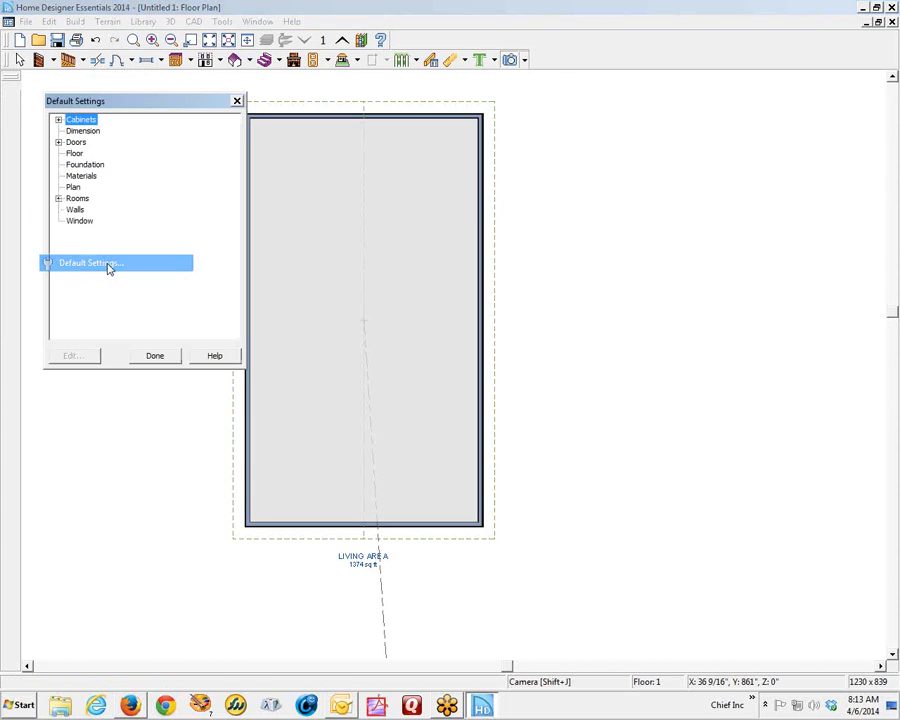
pyautogui.click(74, 153)
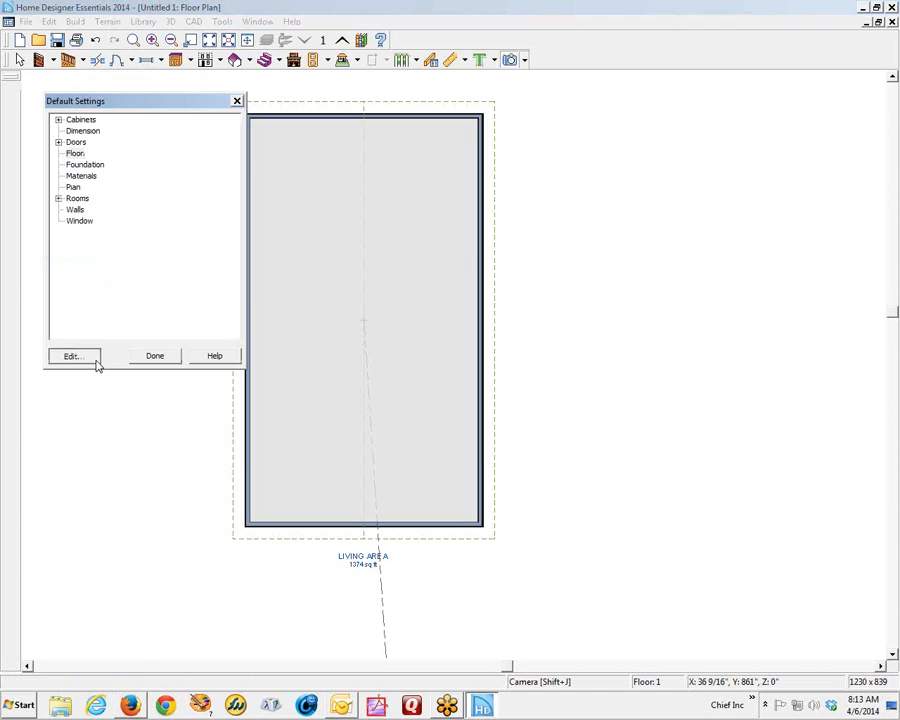
pyautogui.click(96, 362)
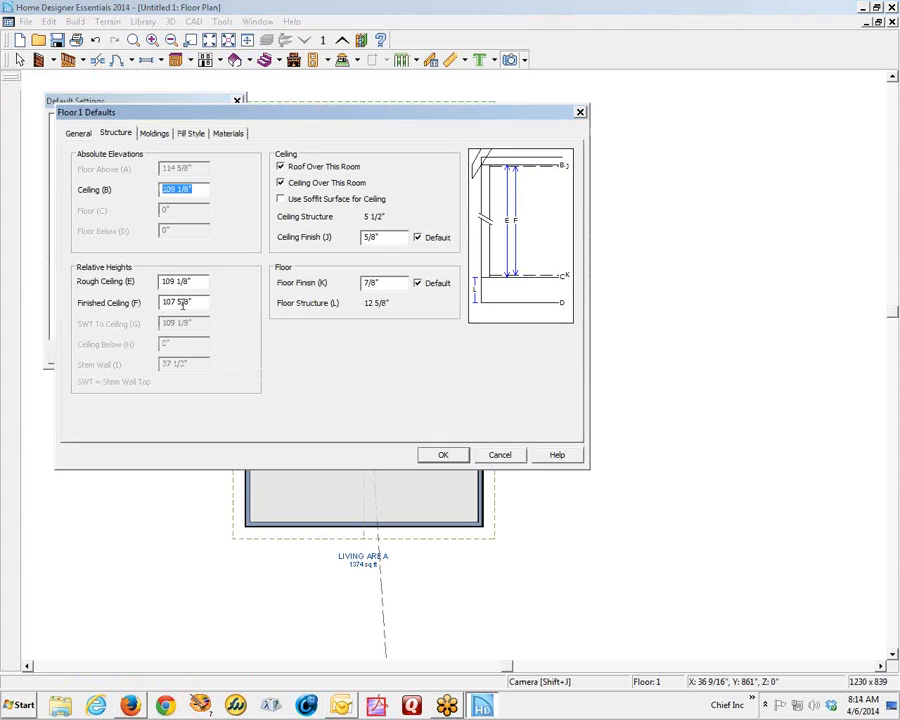
pyautogui.moveTo(182, 304); pyautogui.dragTo(153, 322)
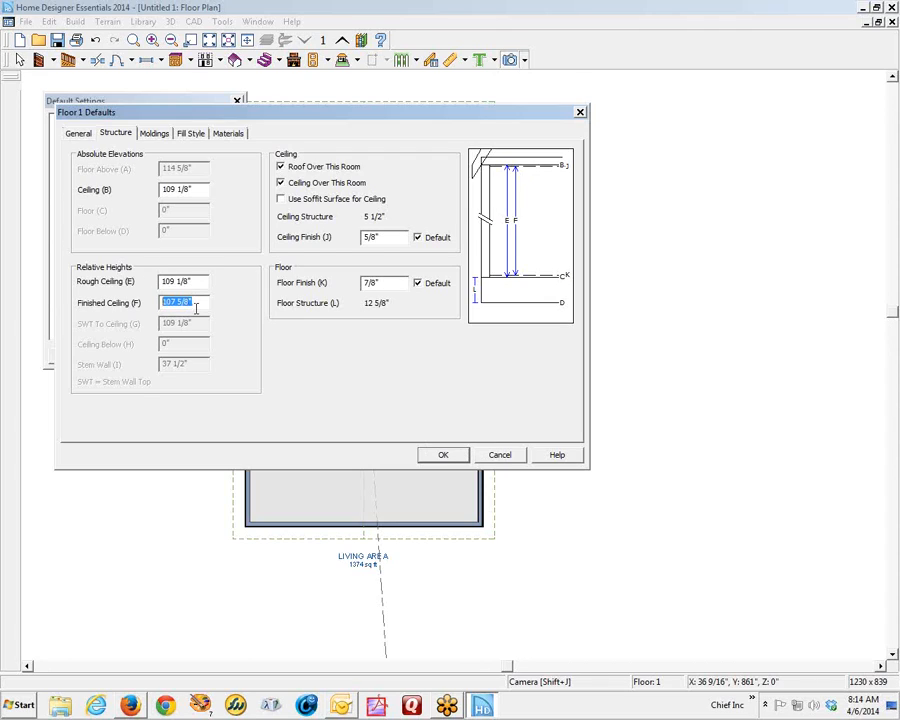
pyautogui.click(443, 456)
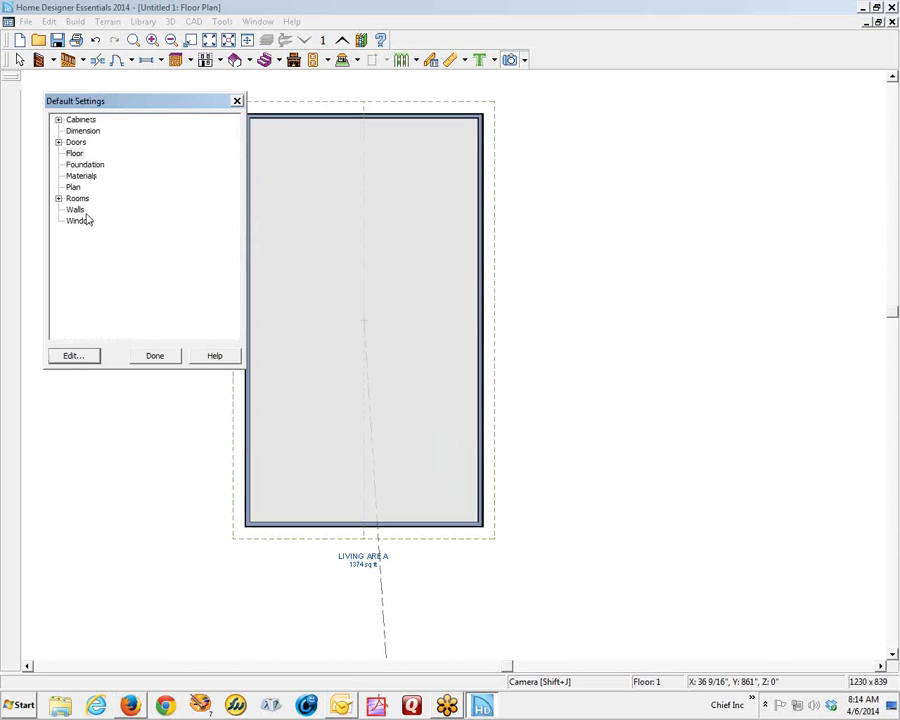
# Examine the list of default materials, including the material assigned to Walls (Exterior), and close the default settings
pyautogui.click(78, 183)
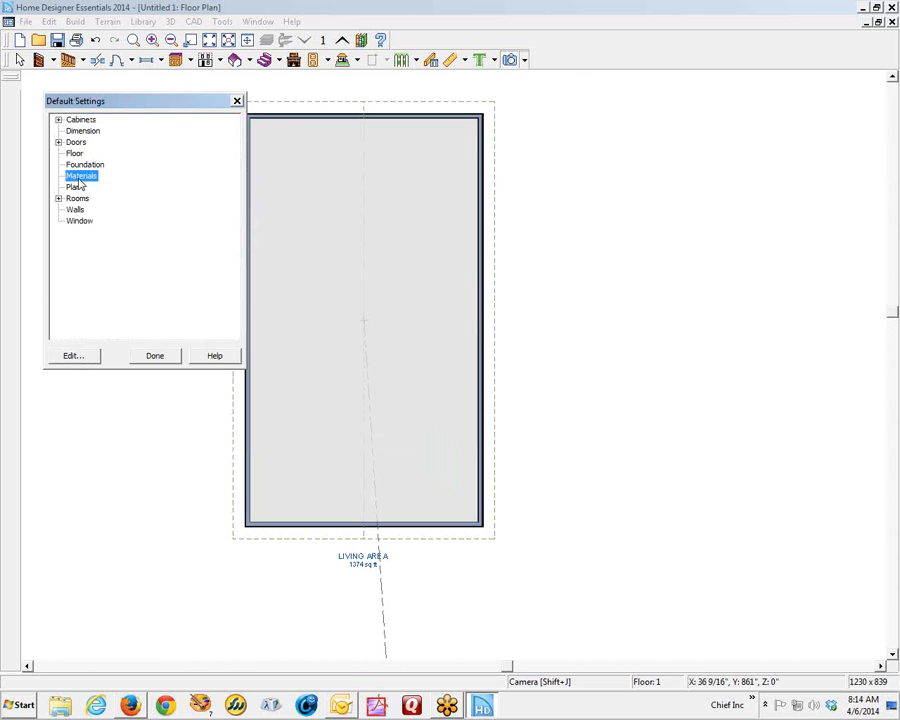
pyautogui.click(88, 362)
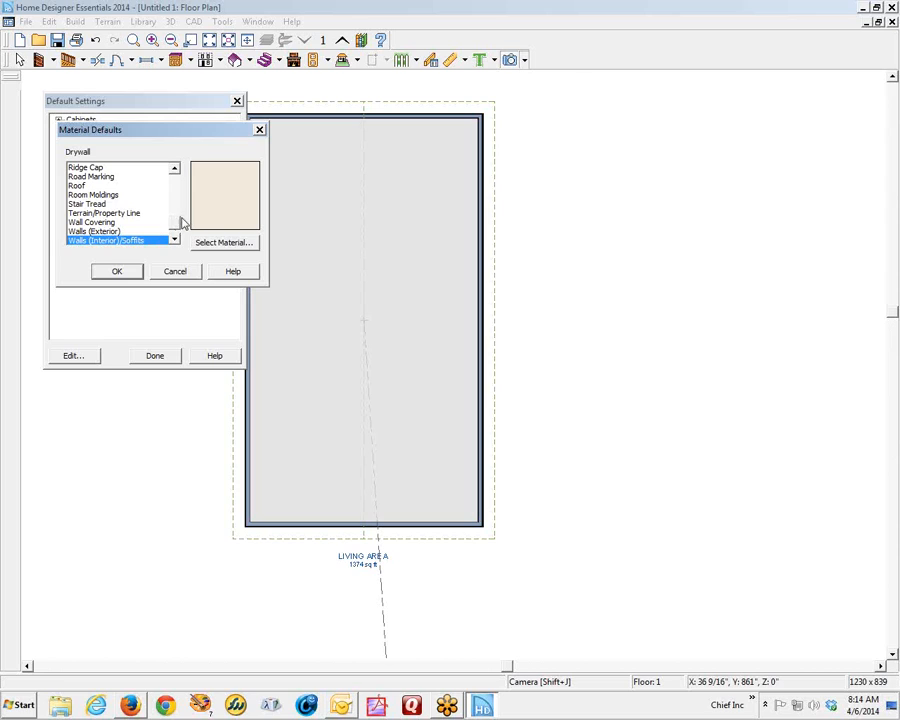
pyautogui.moveTo(117, 132); pyautogui.dragTo(335, 155)
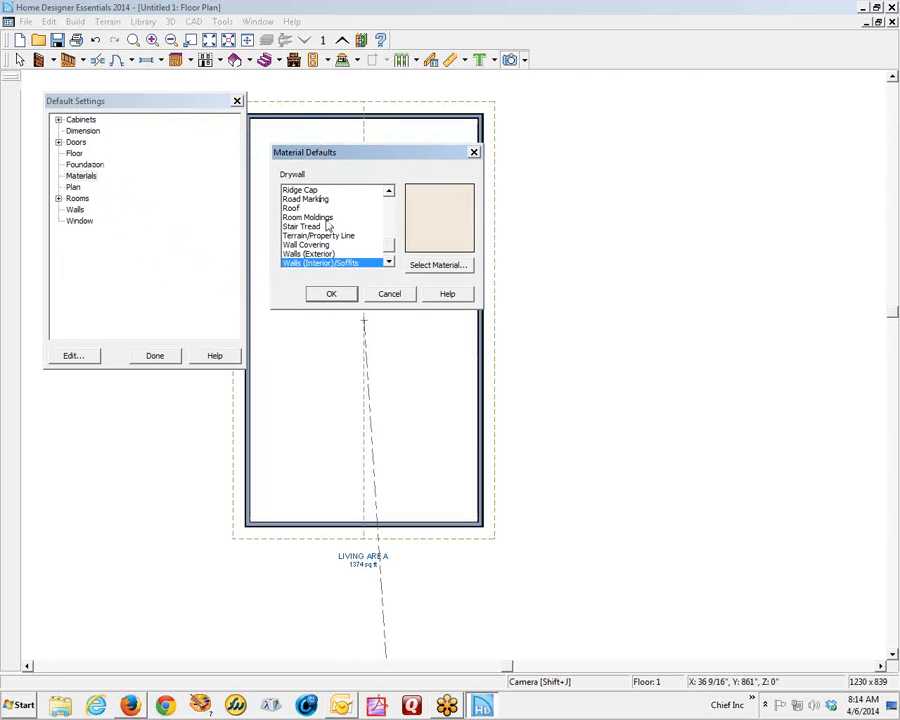
pyautogui.click(390, 264)
pyautogui.click(390, 264)
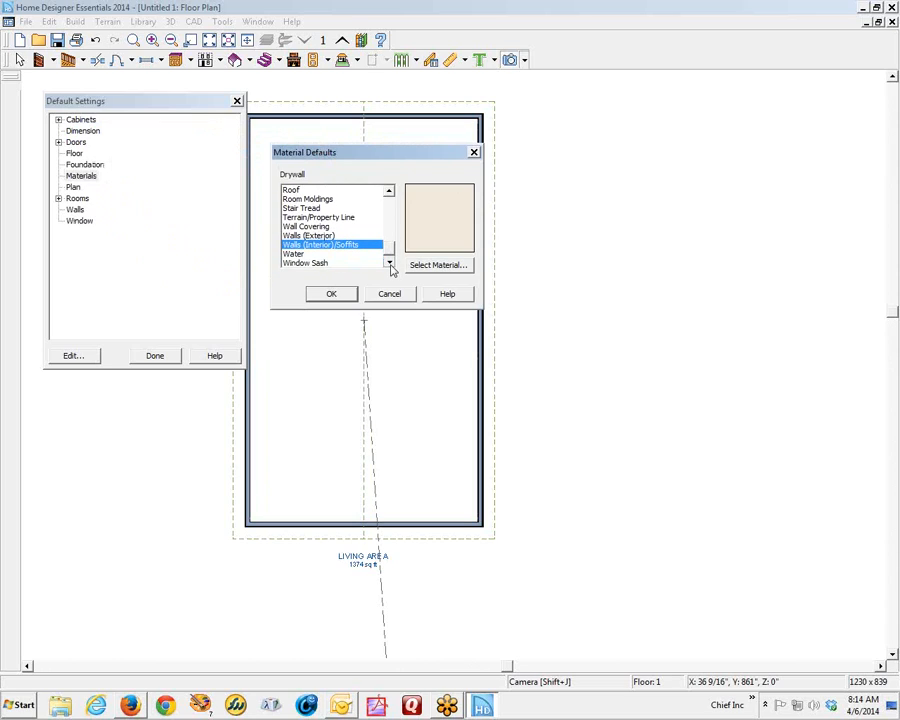
pyautogui.click(389, 211)
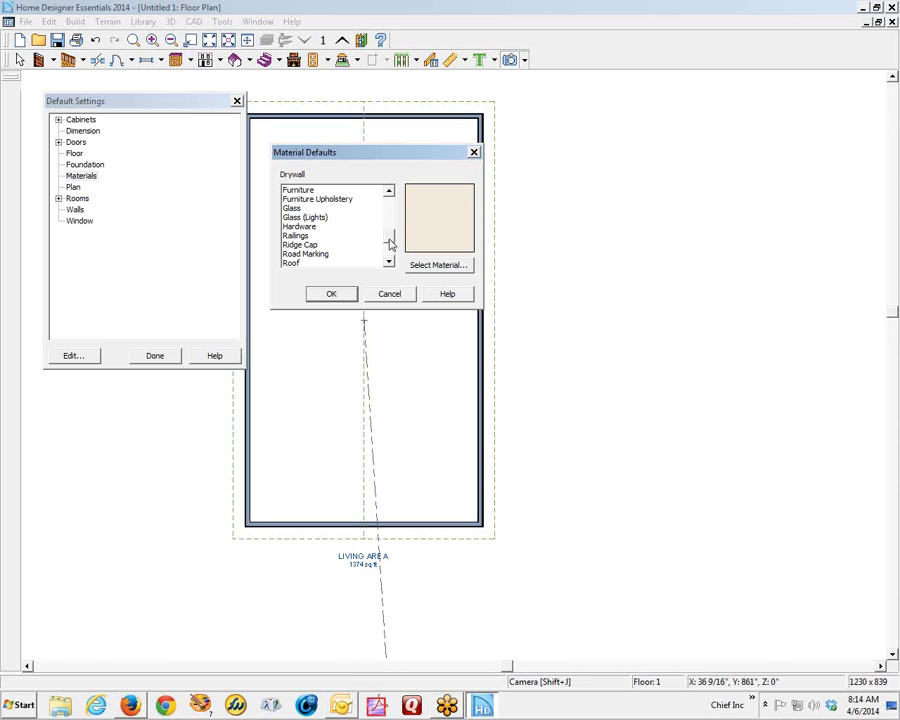
pyautogui.moveTo(391, 245)
pyautogui.mouseDown()
pyautogui.moveTo(391, 225)
pyautogui.moveTo(393, 258)
pyautogui.mouseUp()
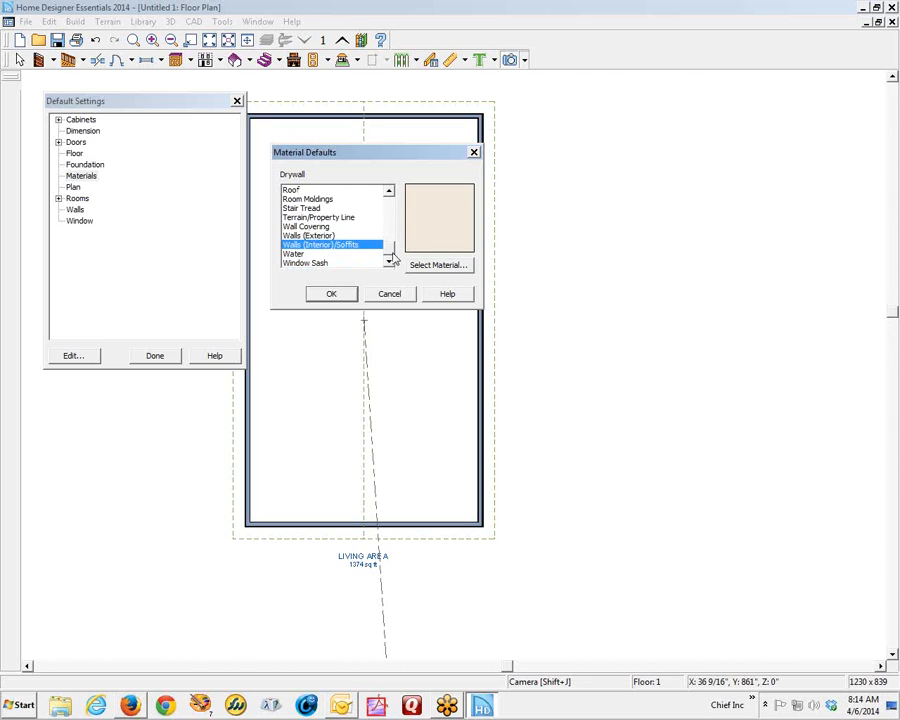
pyautogui.click(313, 236)
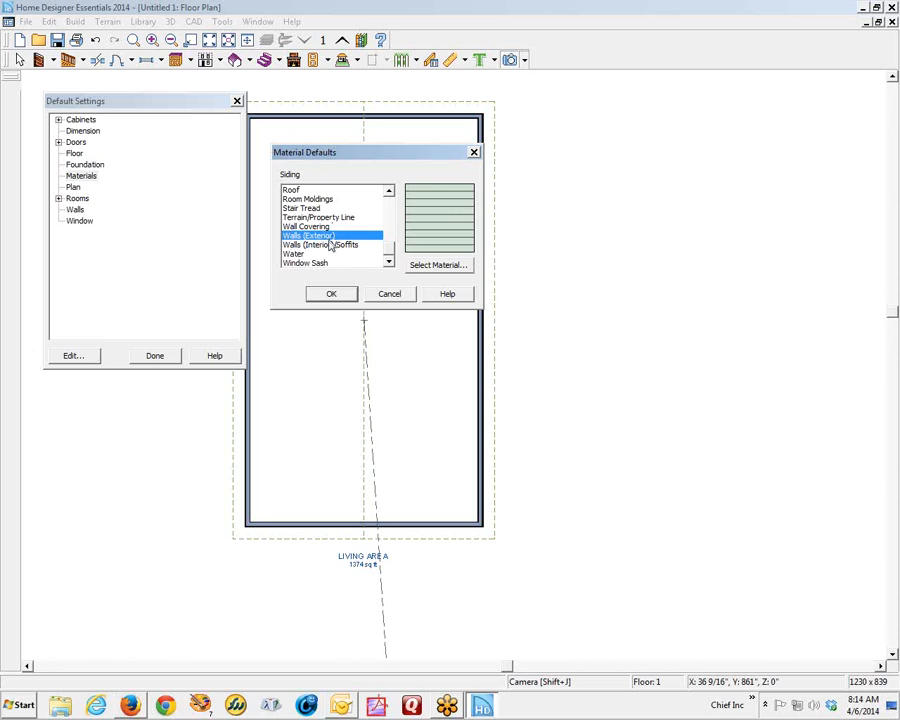
pyautogui.click(331, 294)
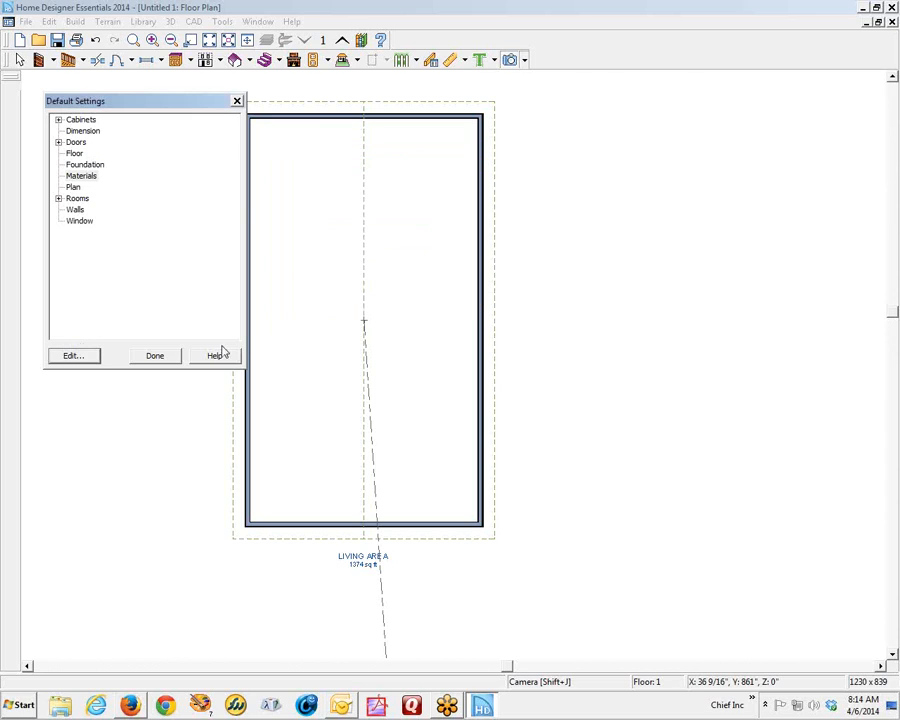
pyautogui.click(143, 357)
# View the siding on the house's gable end up close in the perspective overview and return to the floor plan
pyautogui.click(558, 287)
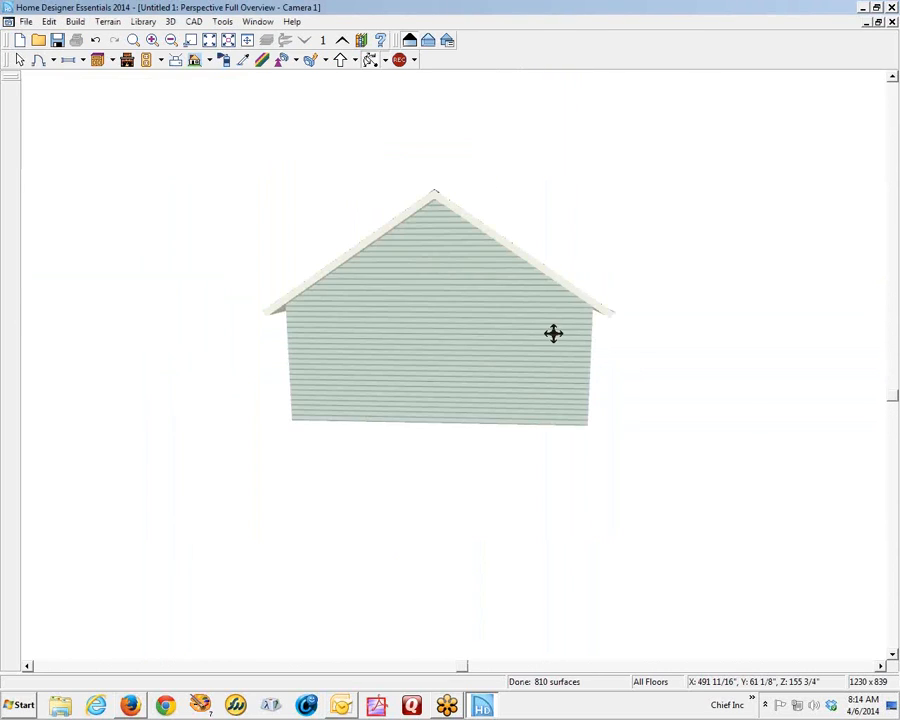
pyautogui.scroll(2, 390, 300)
pyautogui.scroll(3, 402, 286)
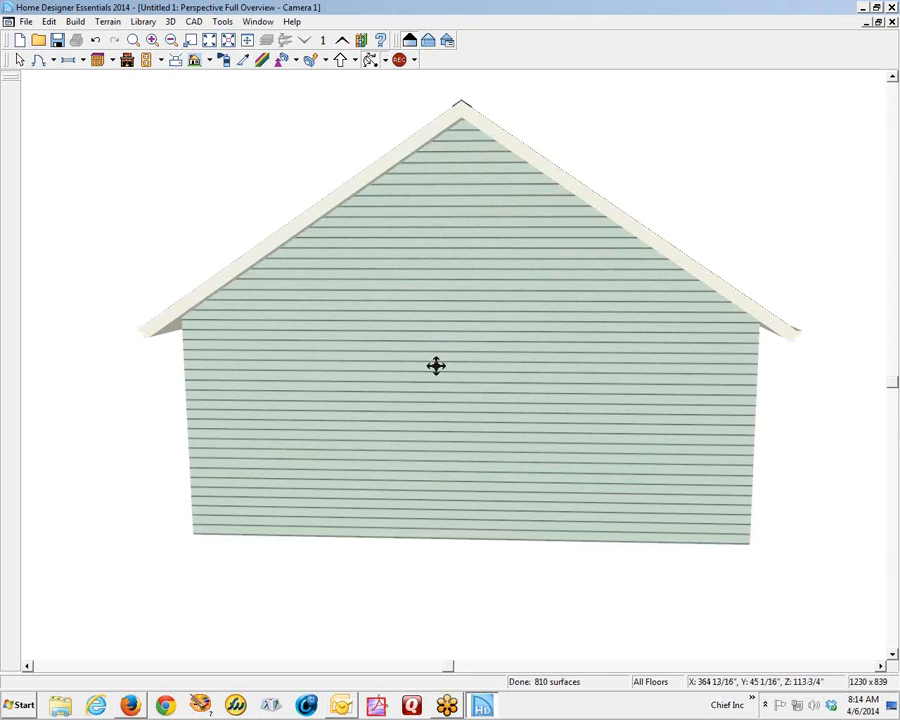
pyautogui.hotkey('ctrl', 'Tab')
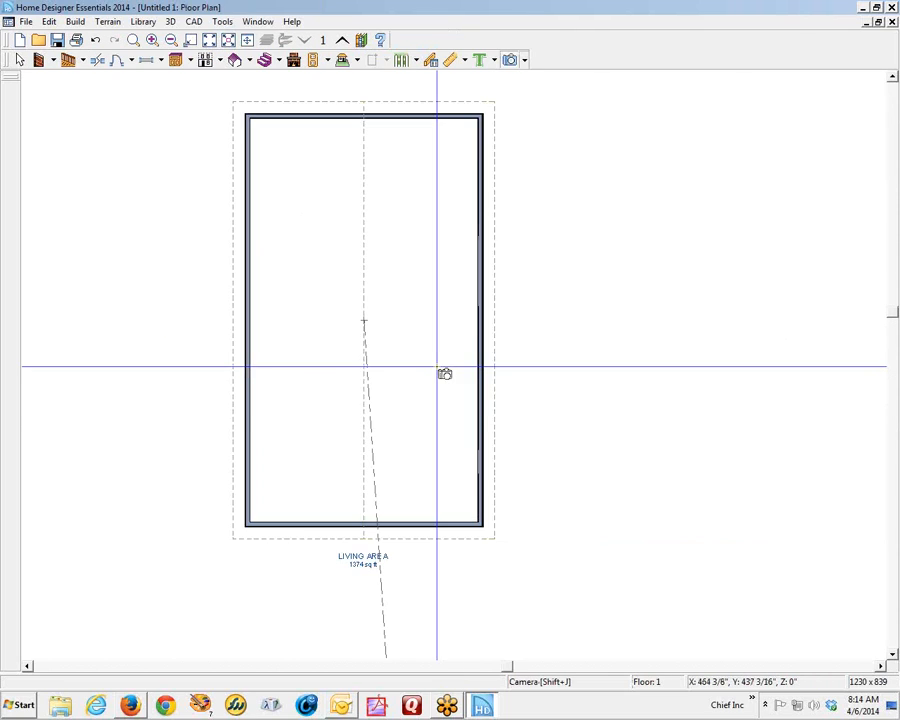
# Change the exterior surface material of the long wall on the plan's right side to Blue1 Siding
pyautogui.press('space')
pyautogui.click(478, 366)
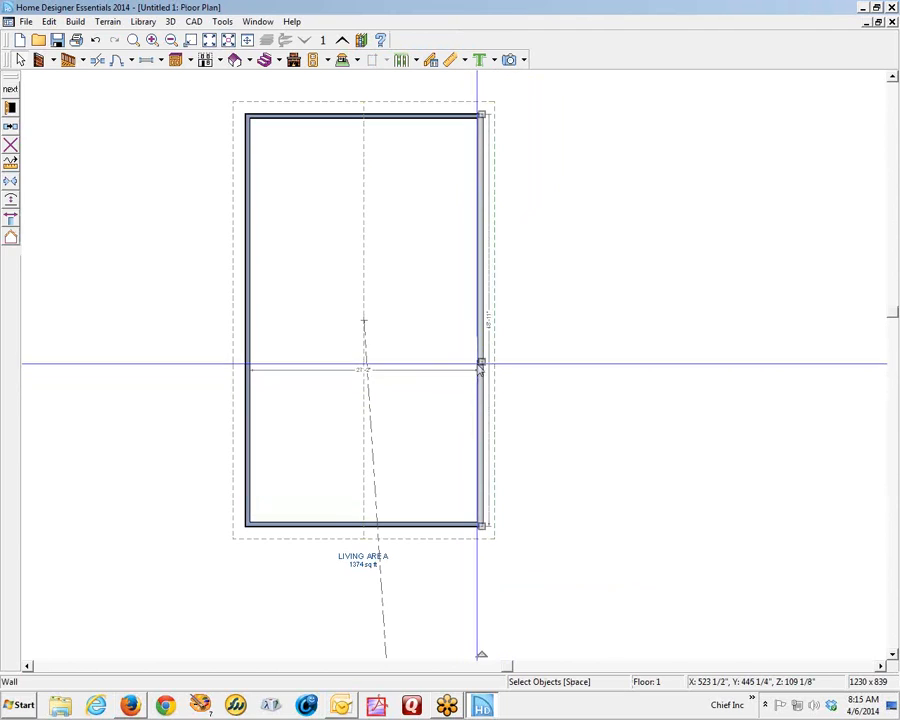
pyautogui.click(11, 107)
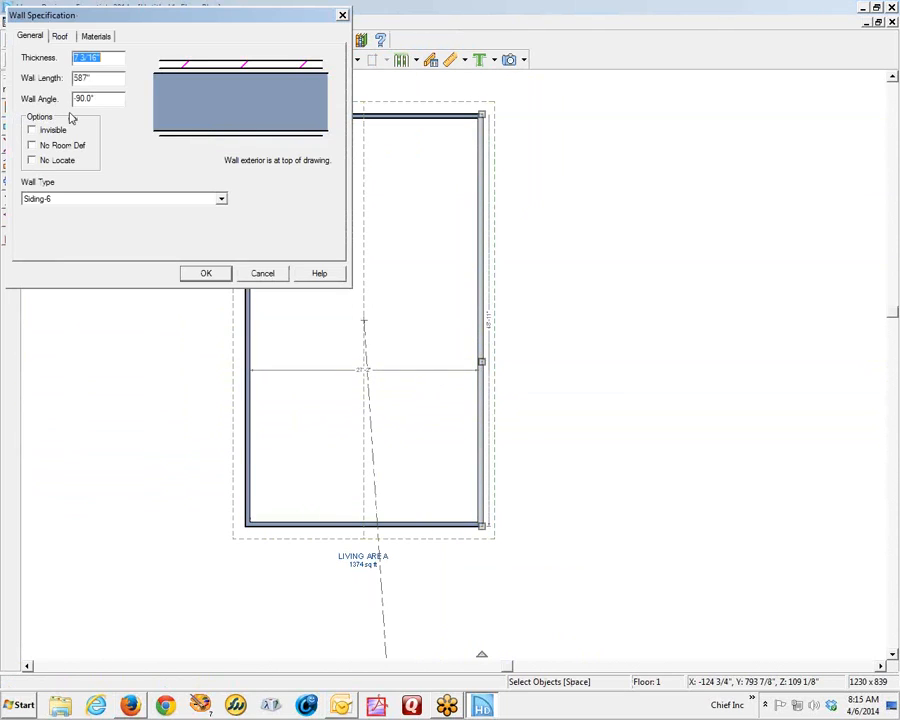
pyautogui.click(97, 37)
pyautogui.click(94, 82)
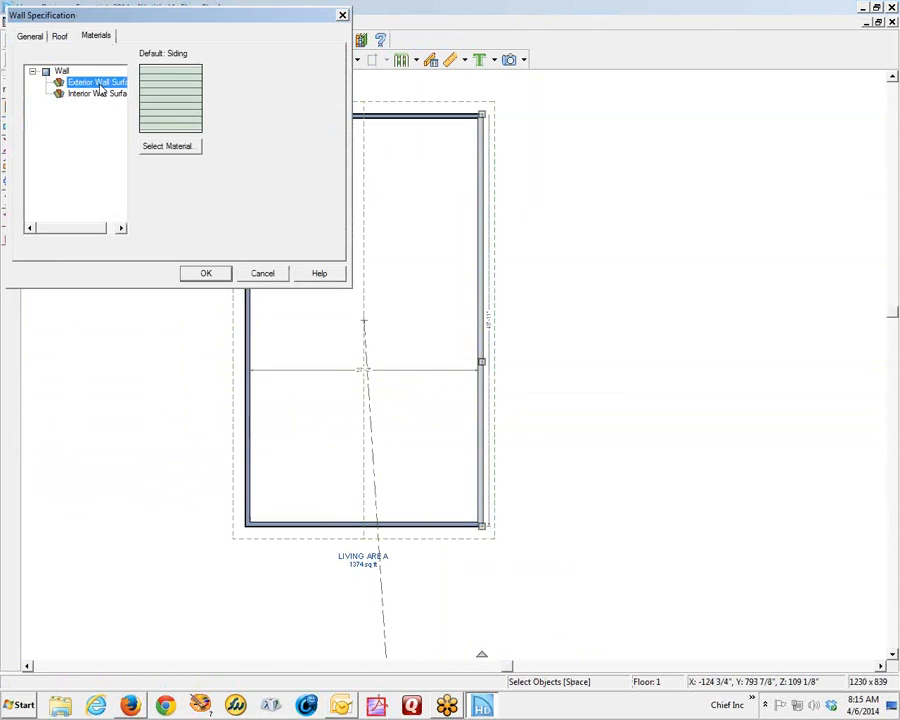
pyautogui.click(163, 146)
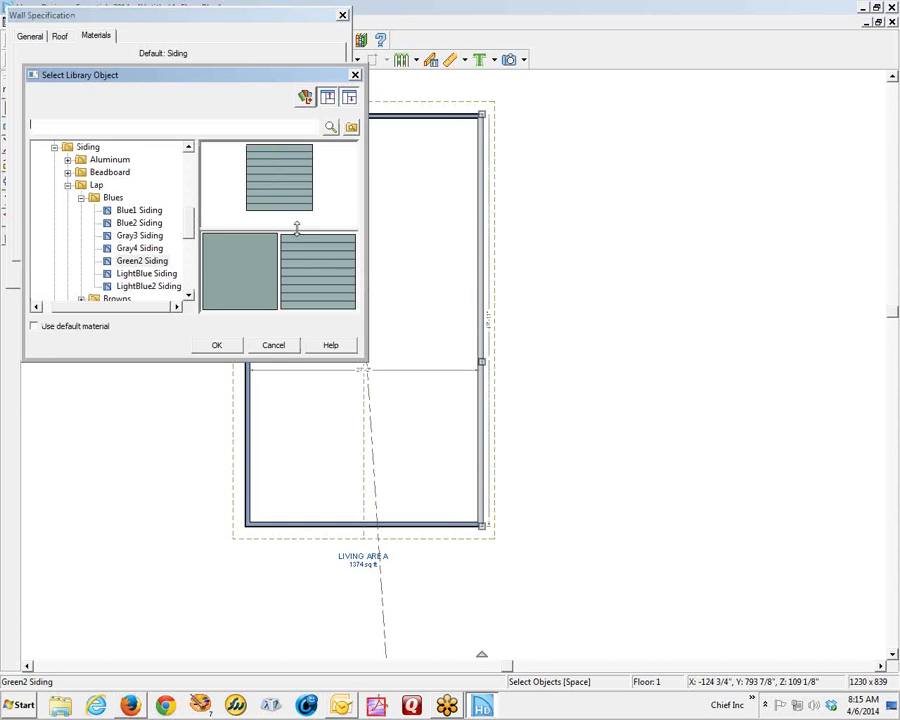
pyautogui.click(130, 211)
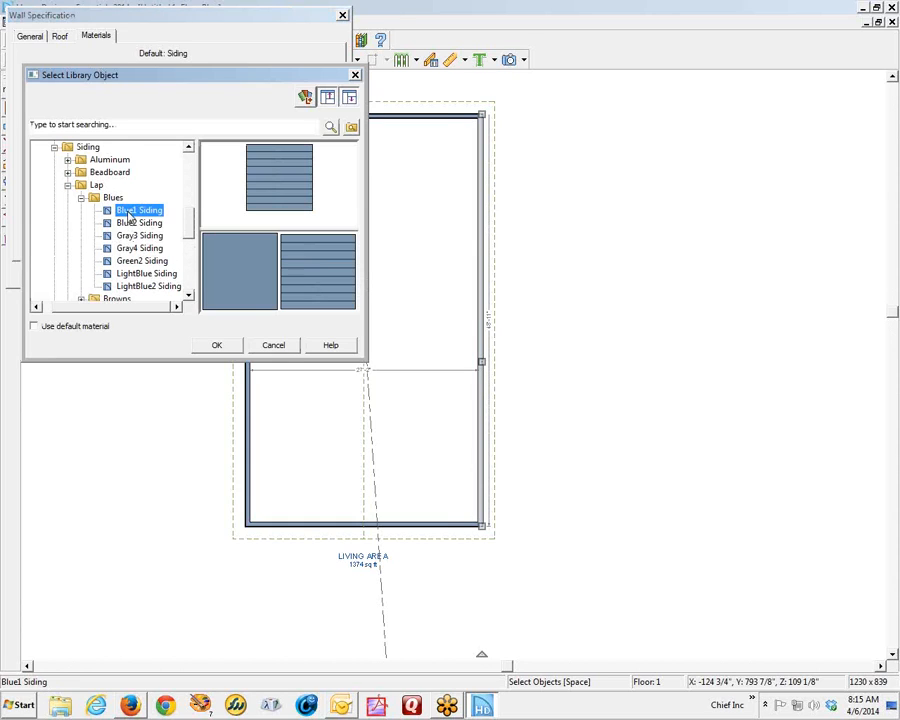
pyautogui.click(217, 346)
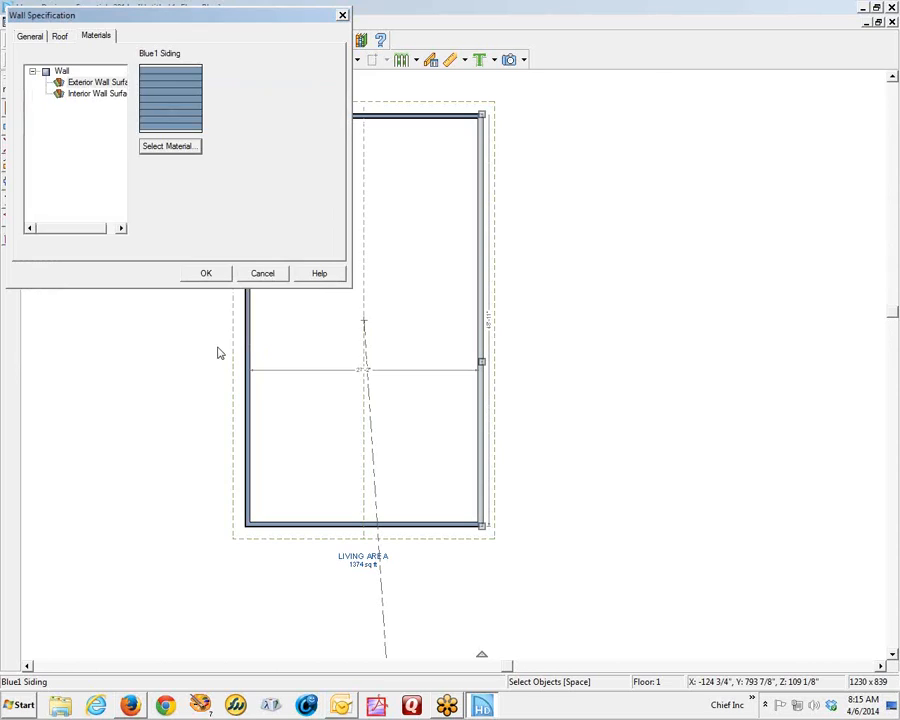
pyautogui.click(207, 273)
# Change the exterior surface material of the short wall at the plan's lower end to Blue1 Siding
pyautogui.click(338, 521)
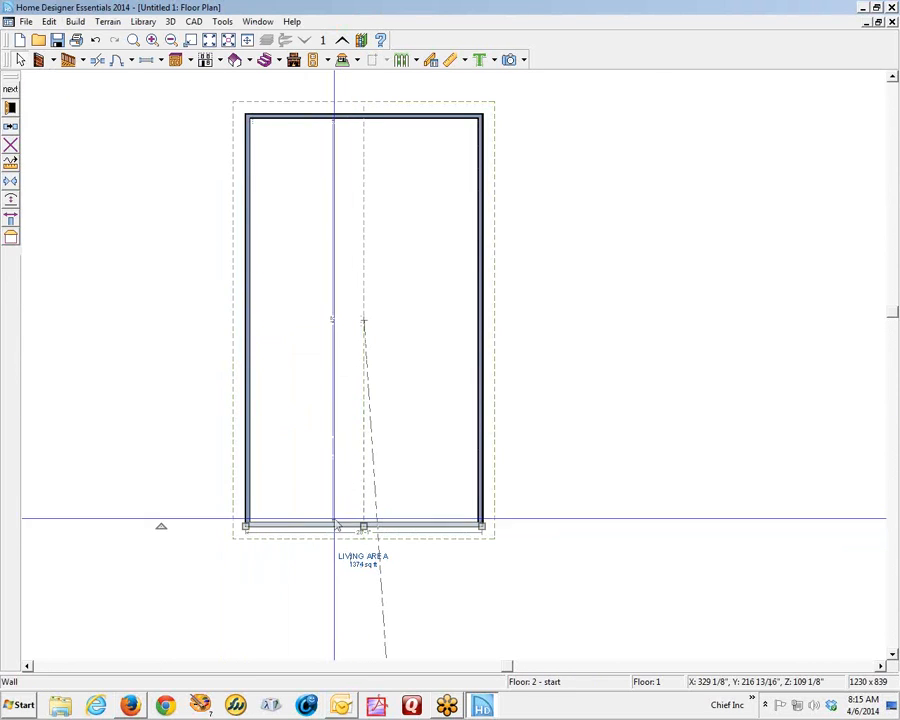
pyautogui.keyDown('shift'); pyautogui.click(255, 424); pyautogui.keyUp('shift')
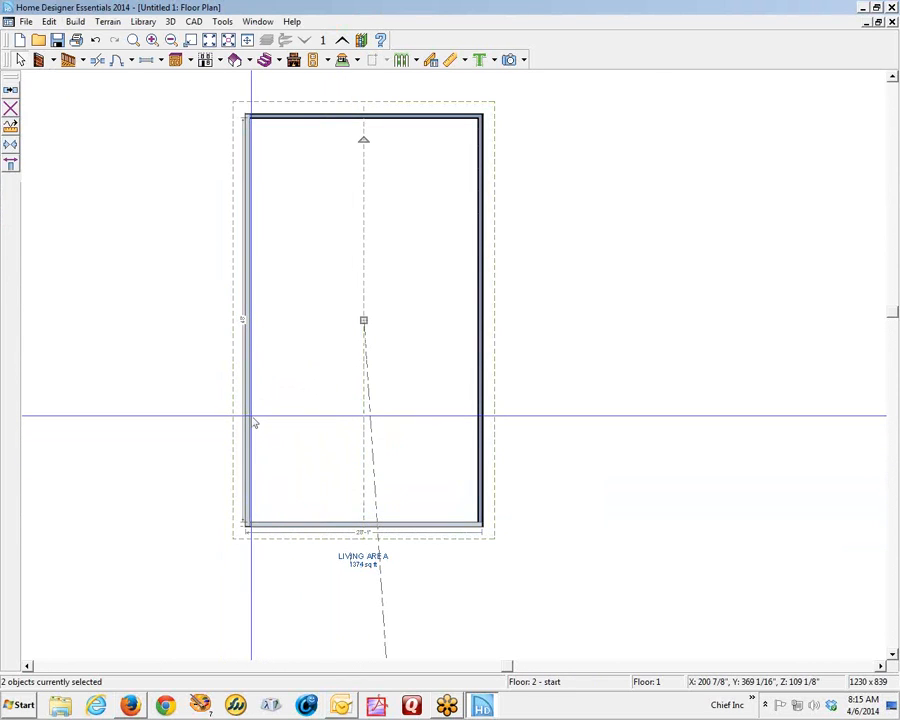
pyautogui.click(296, 522)
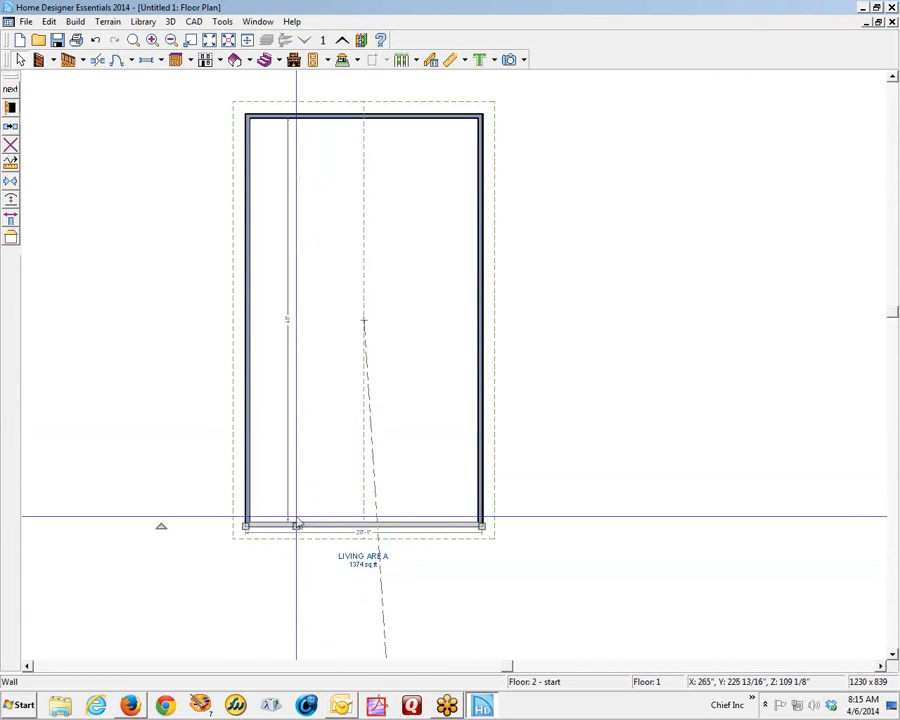
pyautogui.click(10, 107)
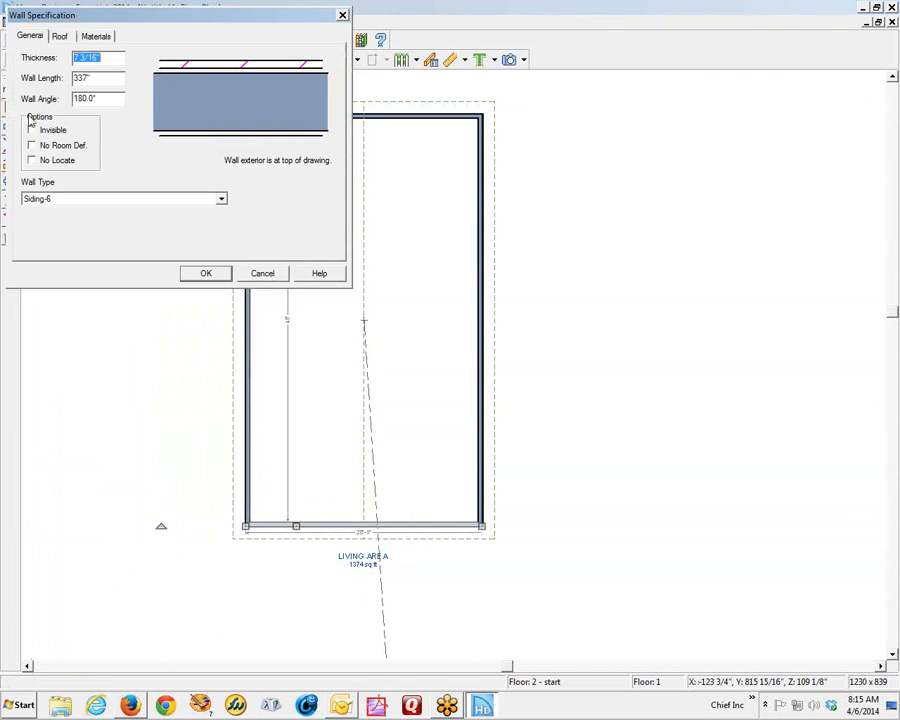
pyautogui.click(95, 37)
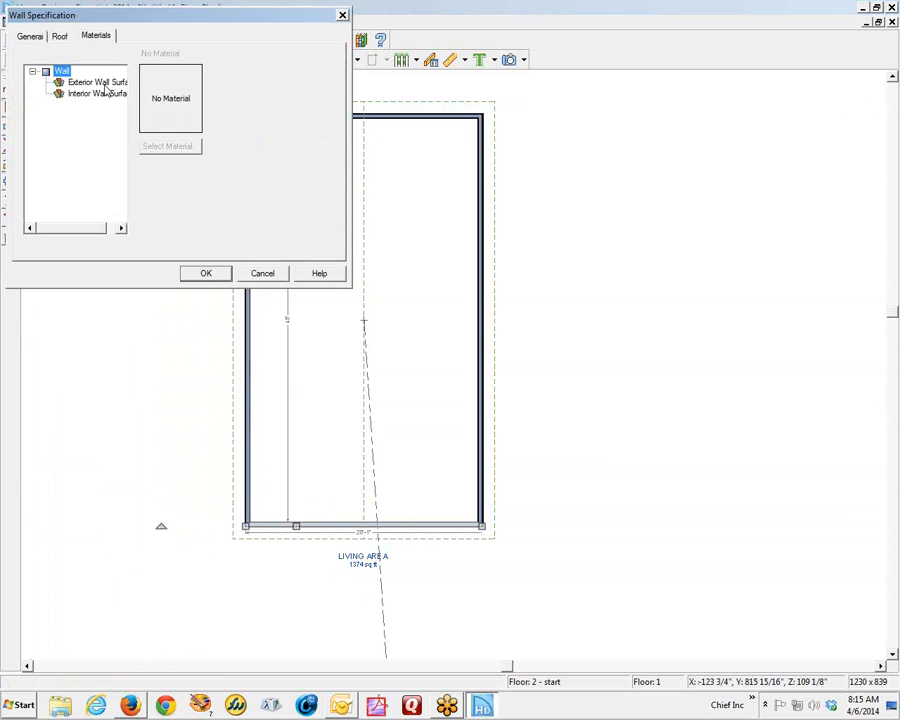
pyautogui.click(97, 82)
pyautogui.click(162, 147)
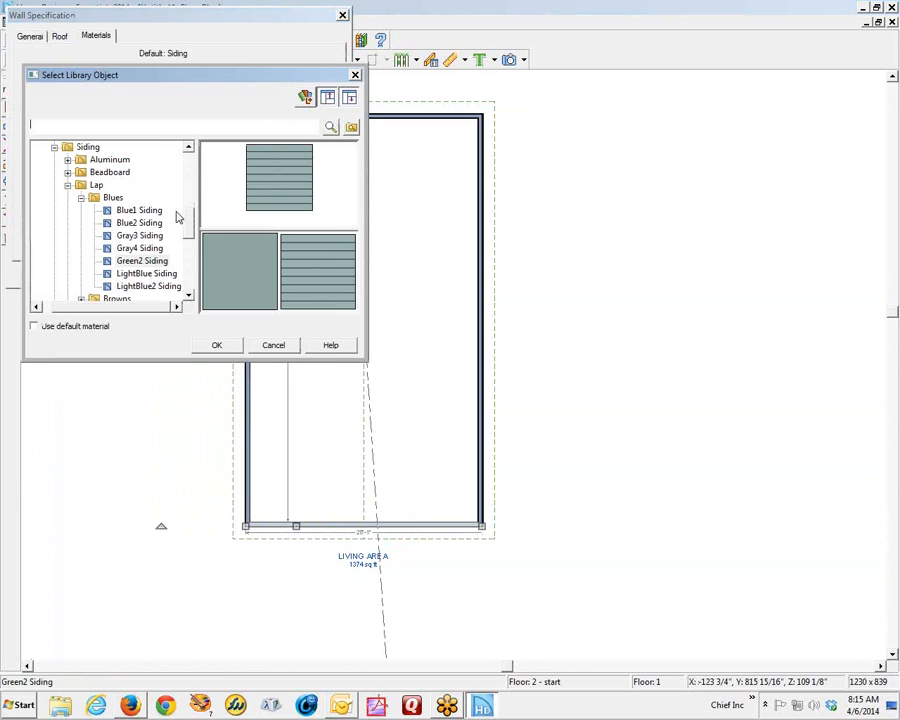
pyautogui.click(130, 211)
pyautogui.click(217, 345)
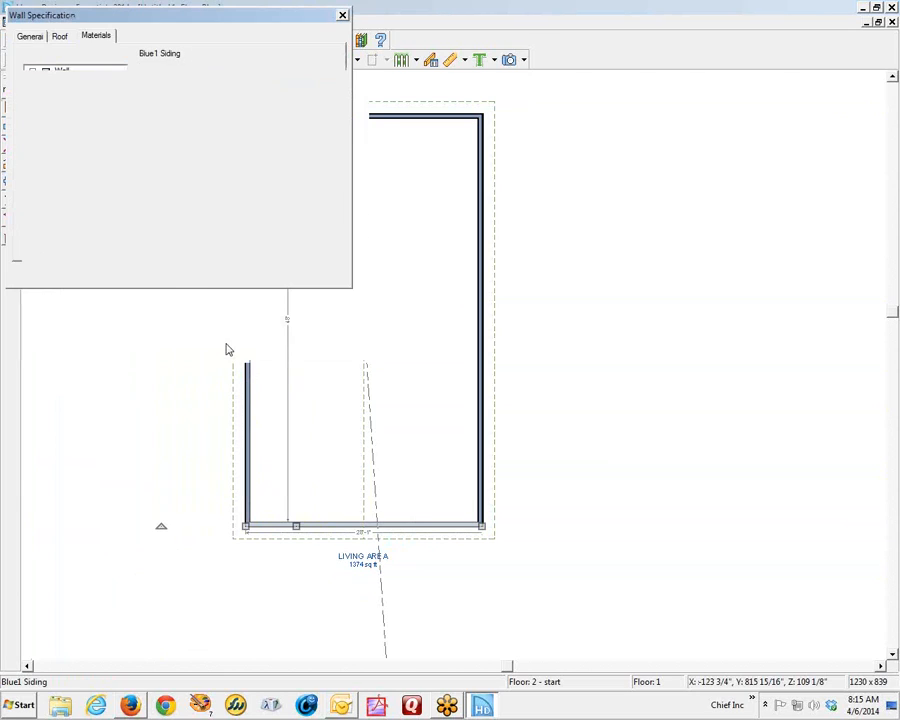
pyautogui.click(203, 272)
# Change the exterior surface material of the long wall on the plan's left side to Blue1 Siding
pyautogui.click(243, 300)
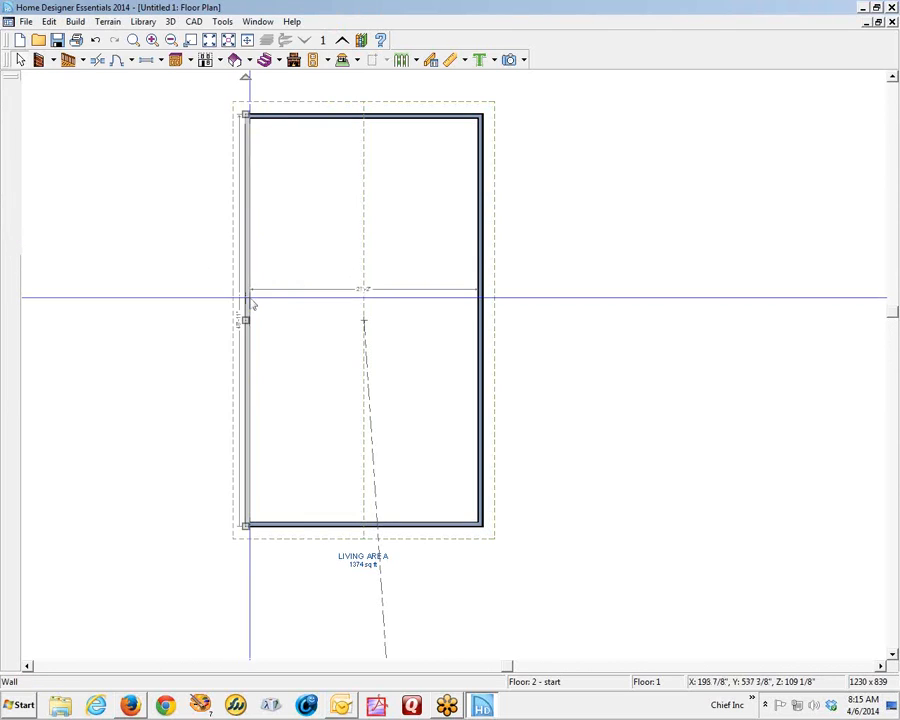
pyautogui.click(11, 107)
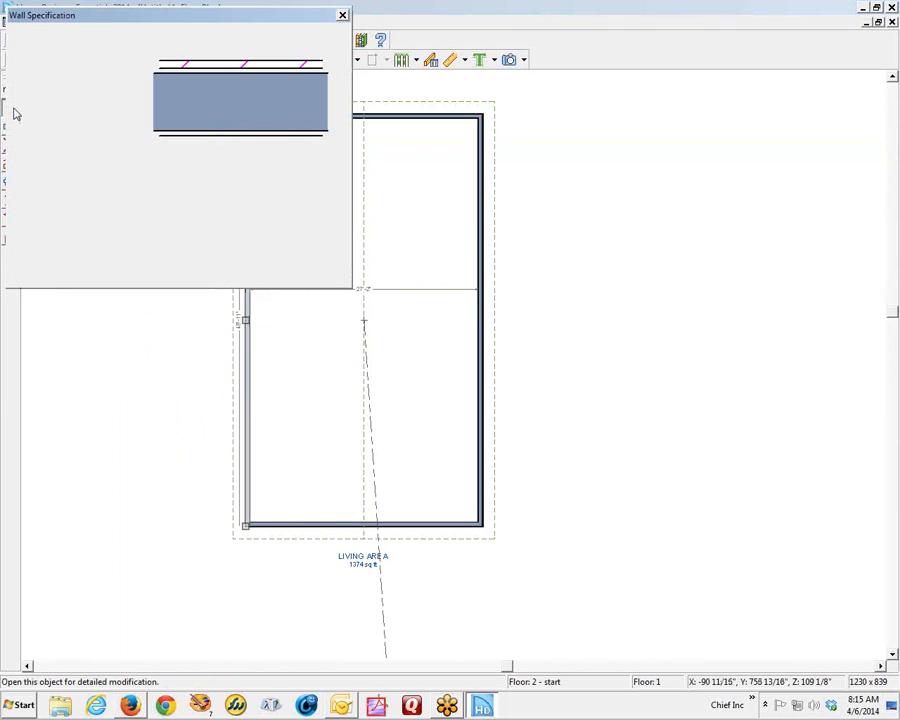
pyautogui.click(97, 37)
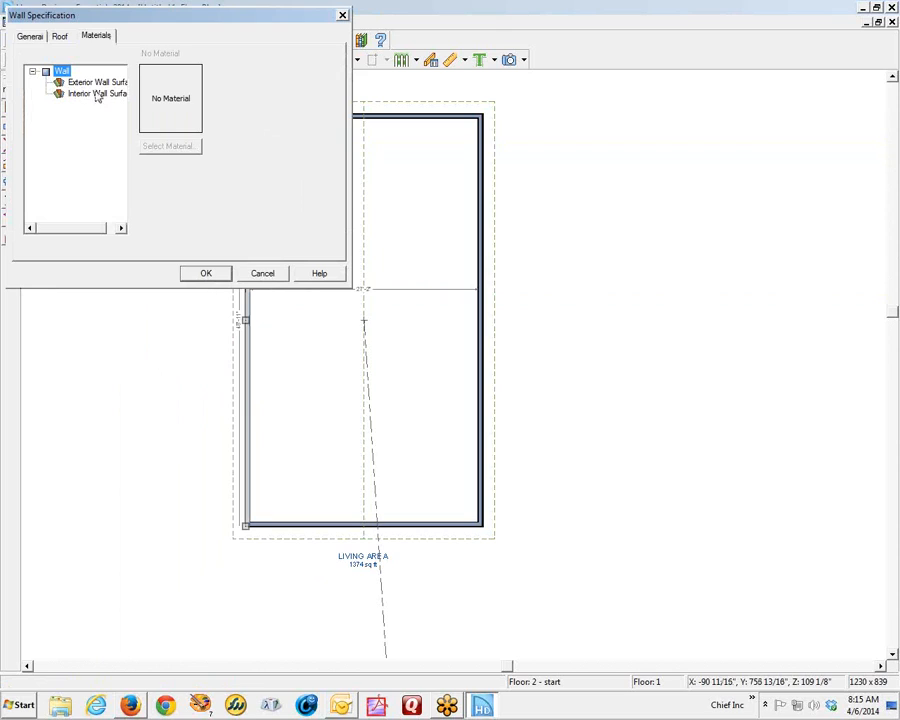
pyautogui.click(85, 82)
pyautogui.click(172, 148)
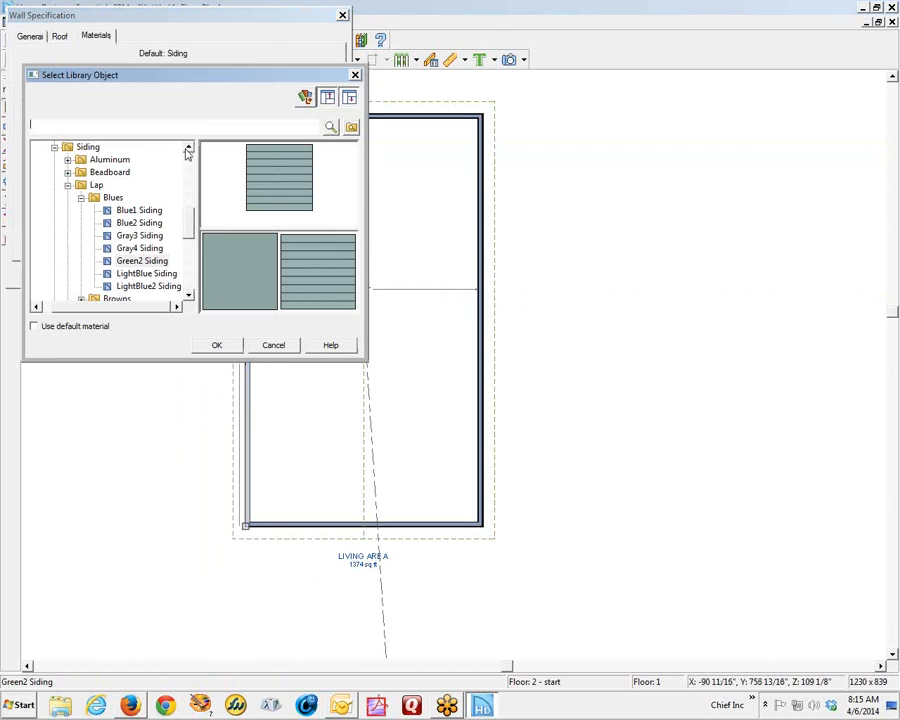
pyautogui.click(136, 211)
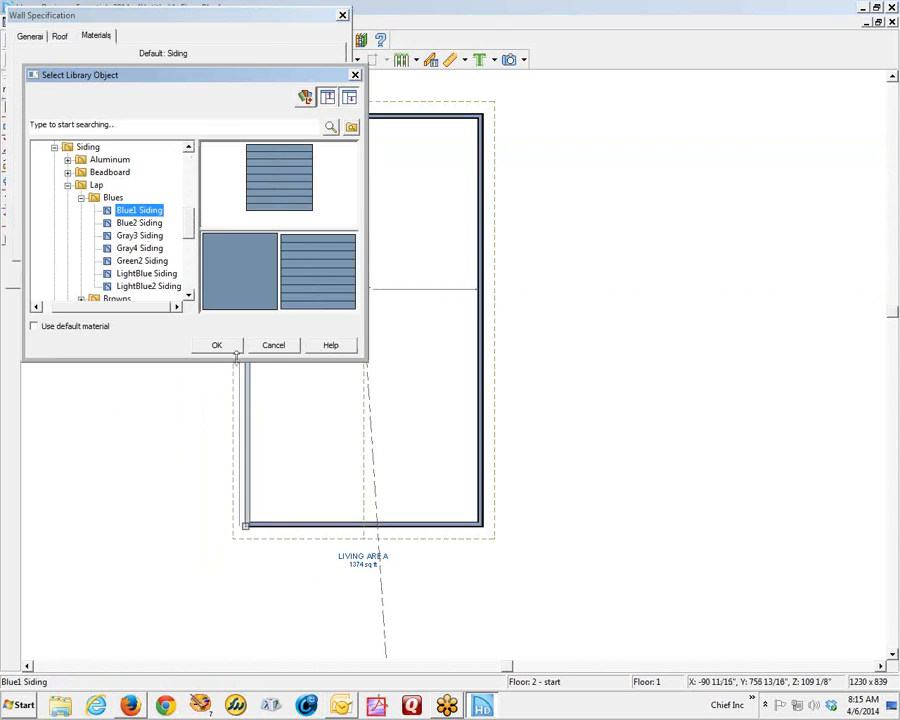
pyautogui.click(219, 345)
pyautogui.click(211, 279)
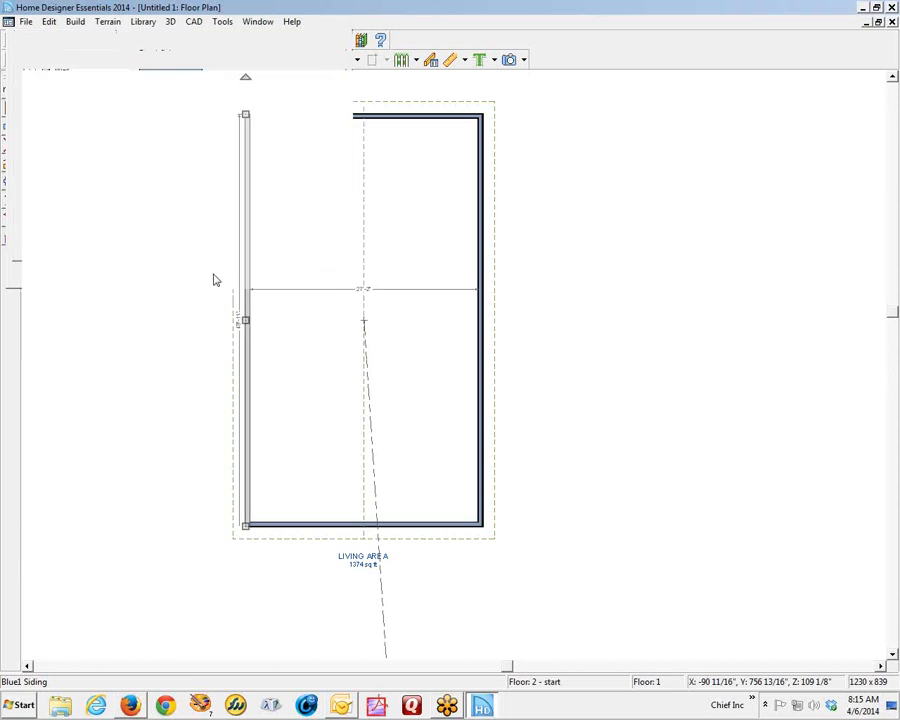
# Change the exterior surface material of the short wall at the plan's upper end to Blue1 Siding
pyautogui.rightClick(320, 116)
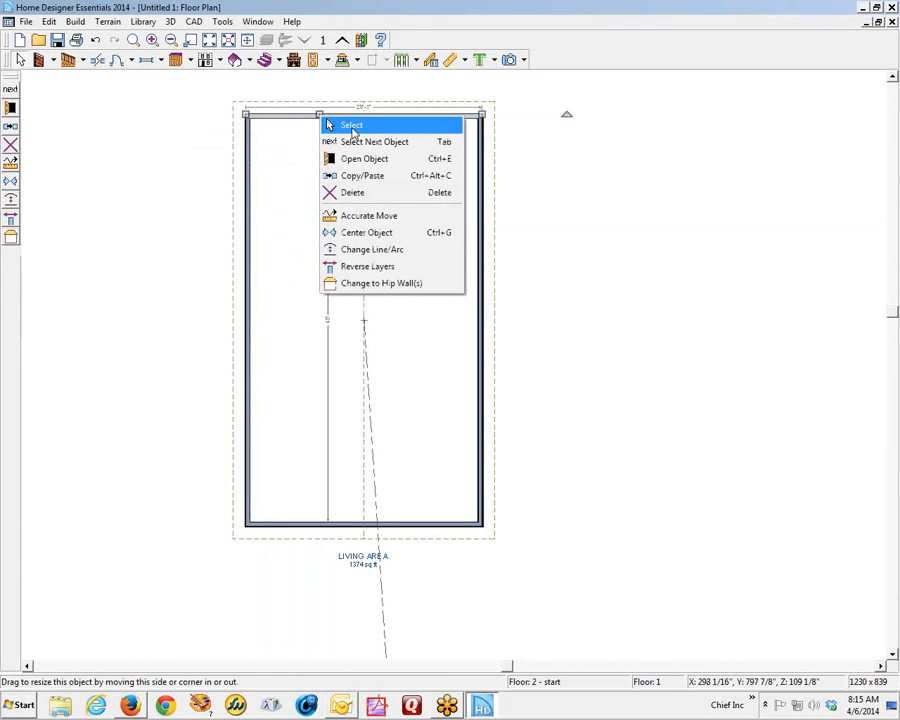
pyautogui.click(388, 162)
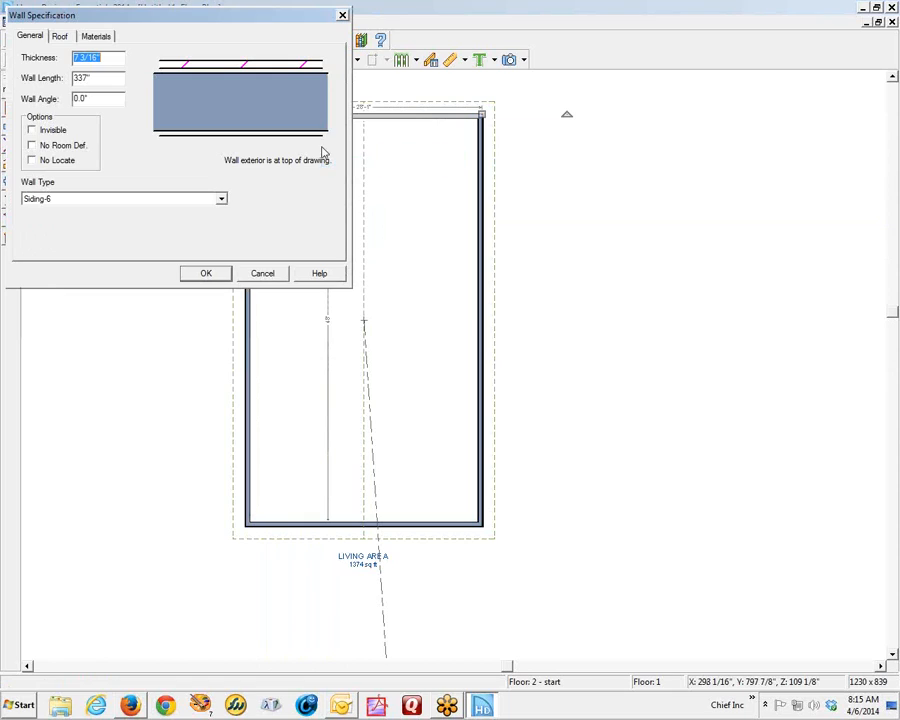
pyautogui.click(103, 38)
pyautogui.click(85, 81)
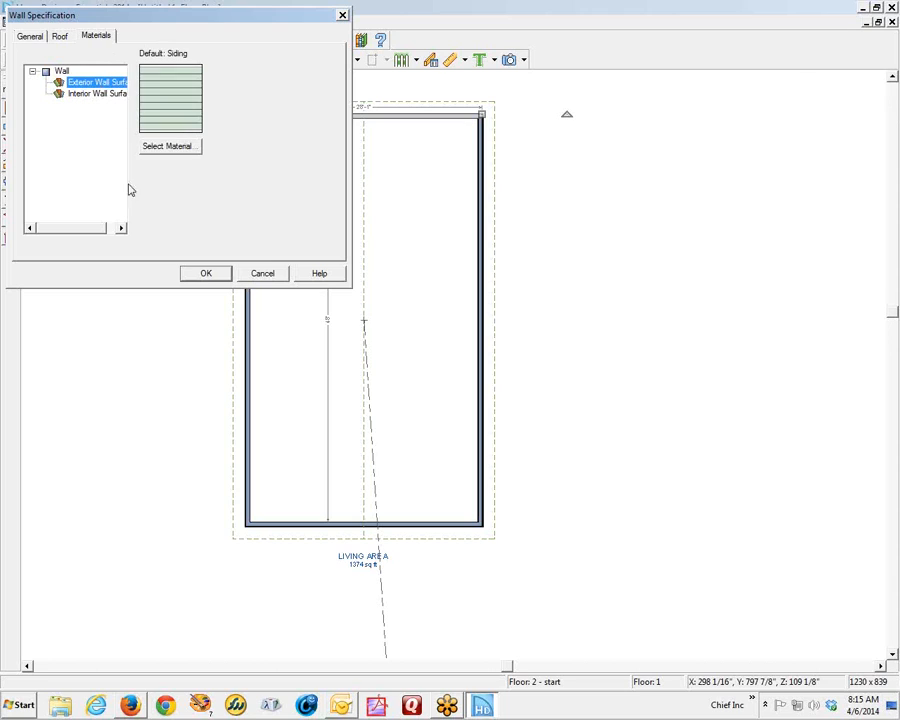
pyautogui.click(180, 147)
pyautogui.click(137, 210)
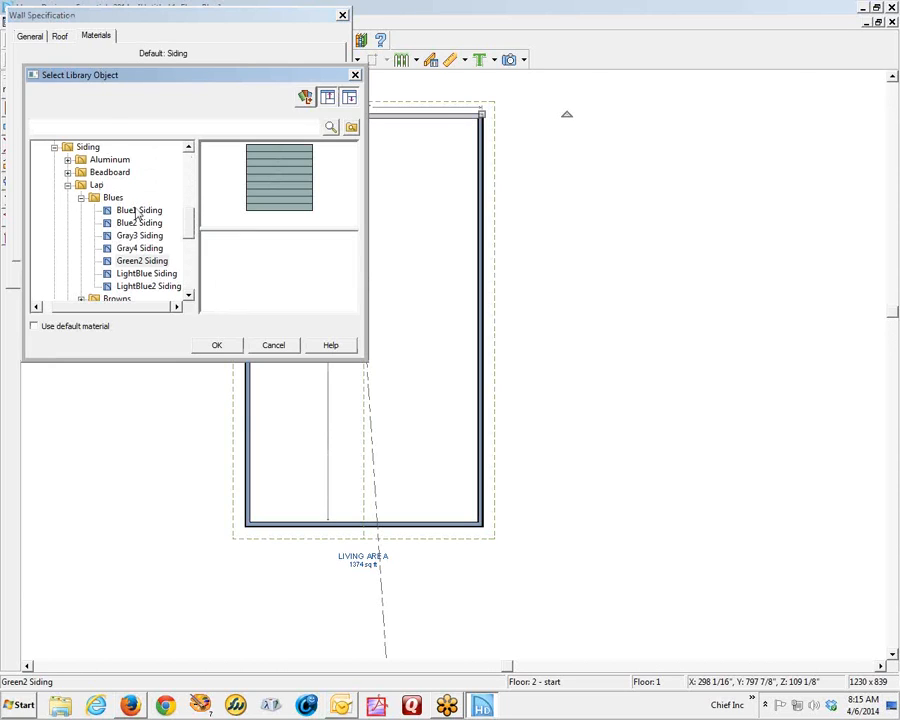
pyautogui.click(218, 345)
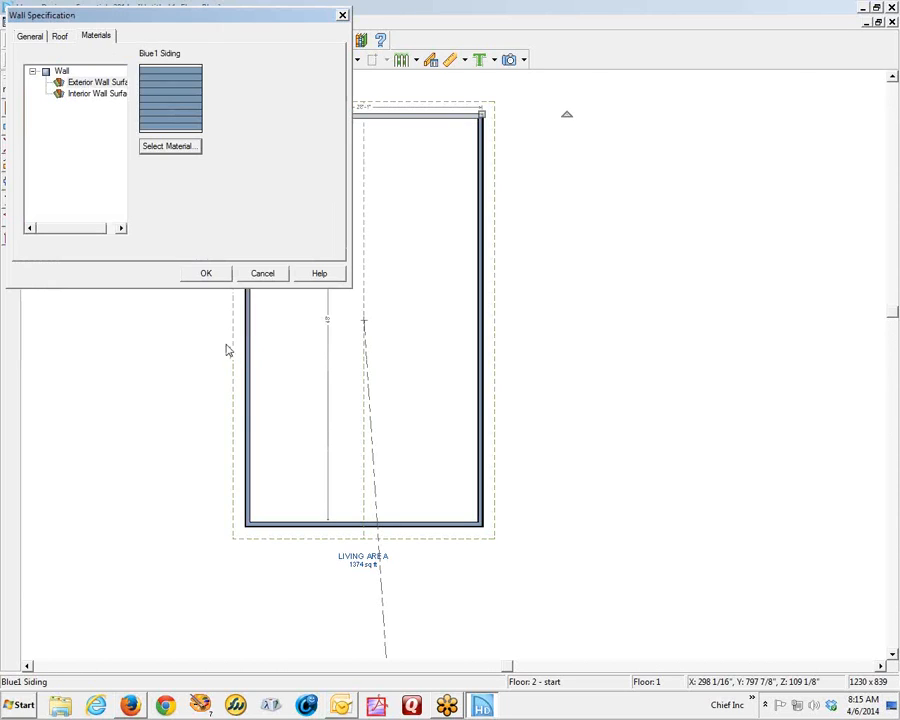
pyautogui.click(206, 275)
# Inspect the siding on the gable end and adjoining long side in the perspective overview, and return to the floor plan
pyautogui.hotkey('ctrl', 'Tab')
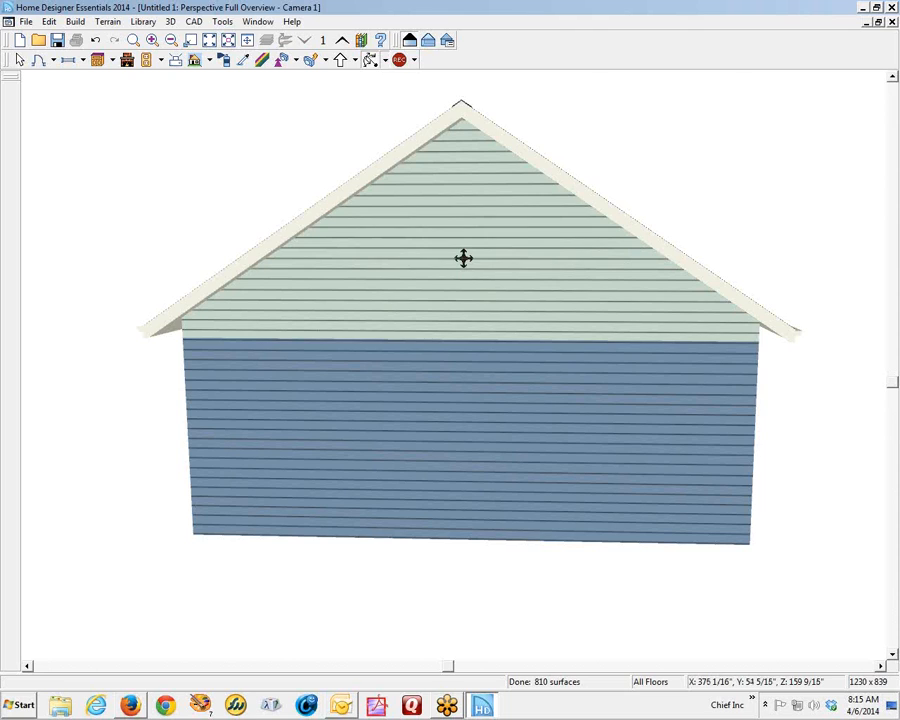
pyautogui.moveTo(463, 258); pyautogui.dragTo(402, 259)
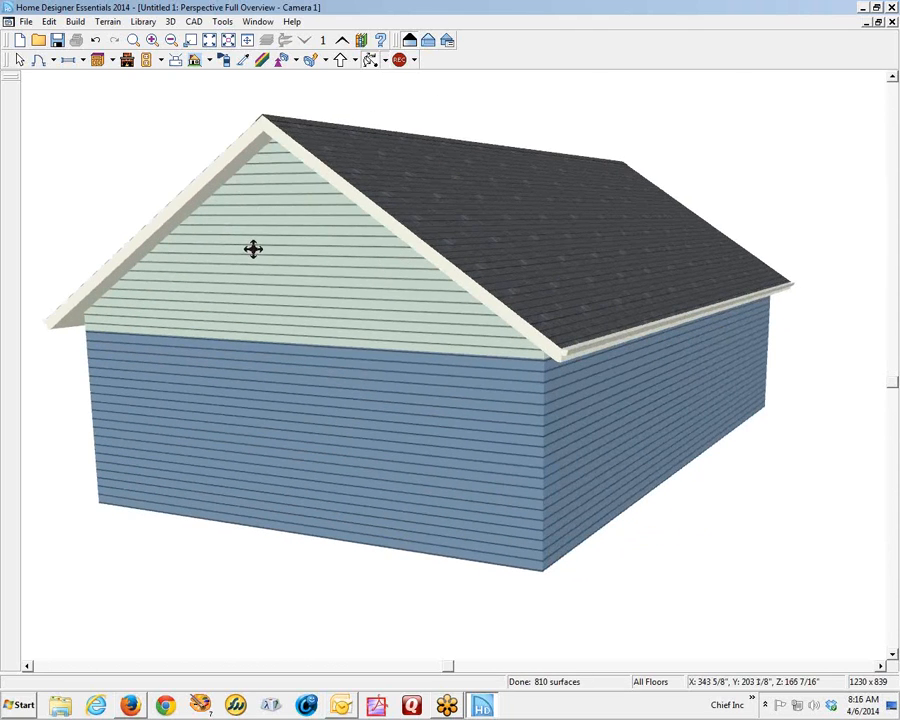
pyautogui.hotkey('ctrl', 'Tab')
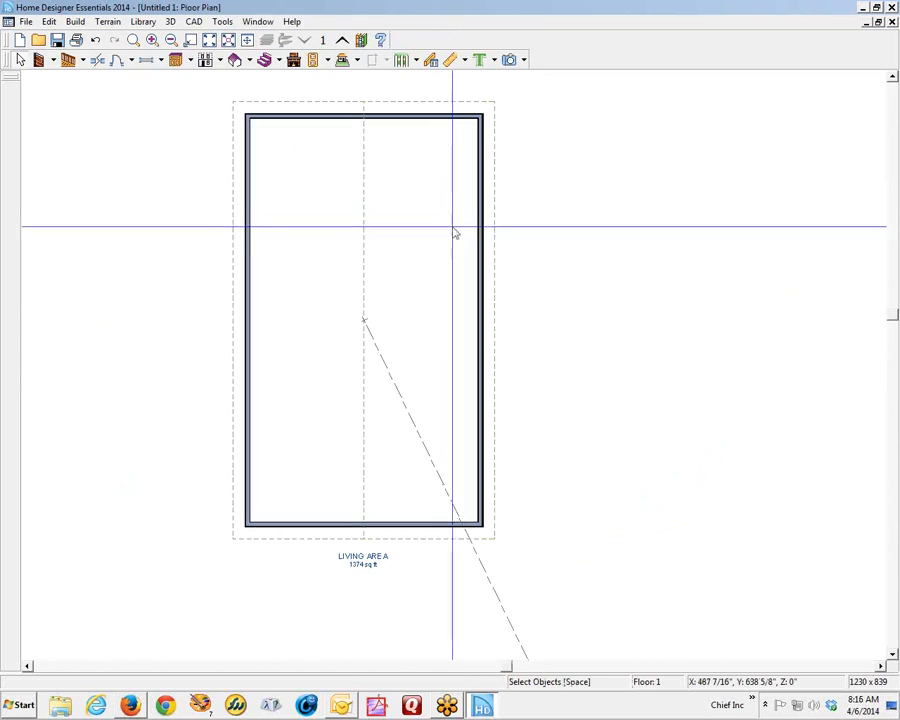
# Set the default material for Walls (Exterior) to Blue1 Siding and close the default settings
pyautogui.click(49, 21)
pyautogui.click(104, 258)
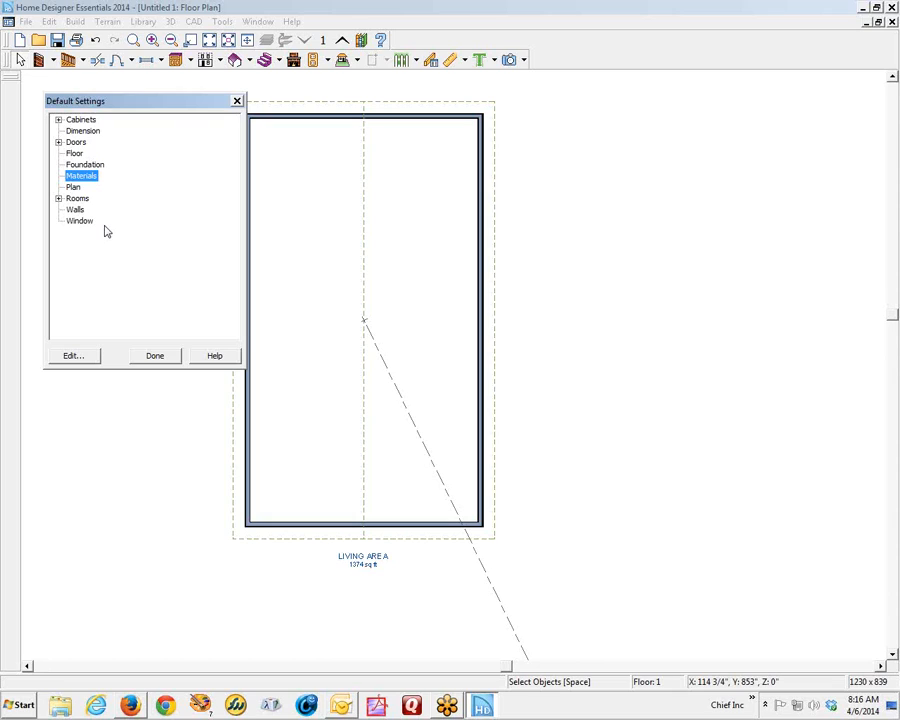
pyautogui.click(95, 360)
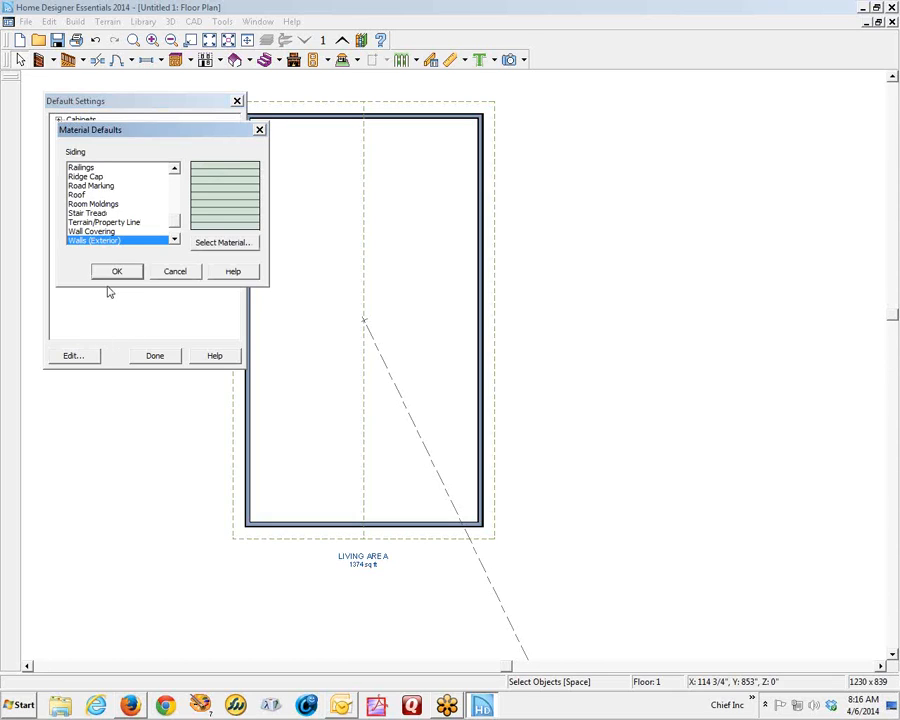
pyautogui.click(224, 242)
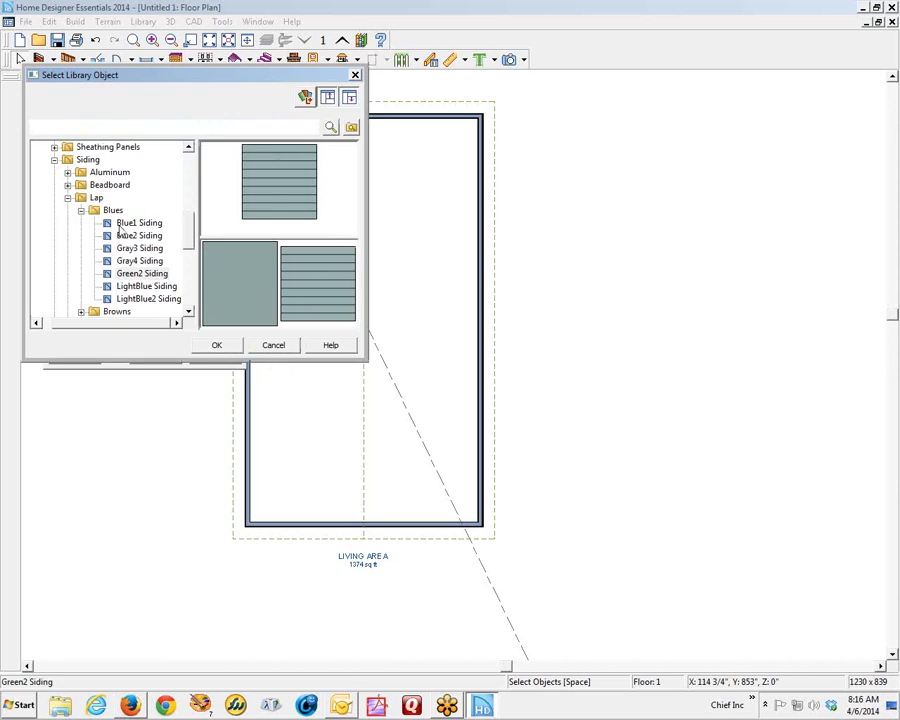
pyautogui.click(217, 346)
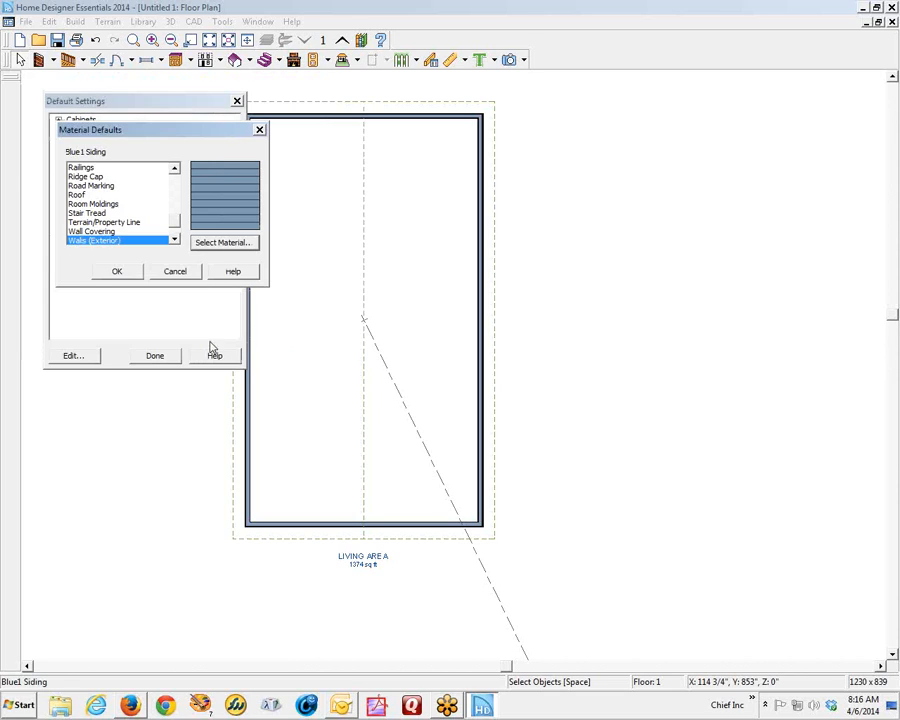
pyautogui.click(117, 272)
pyautogui.click(152, 360)
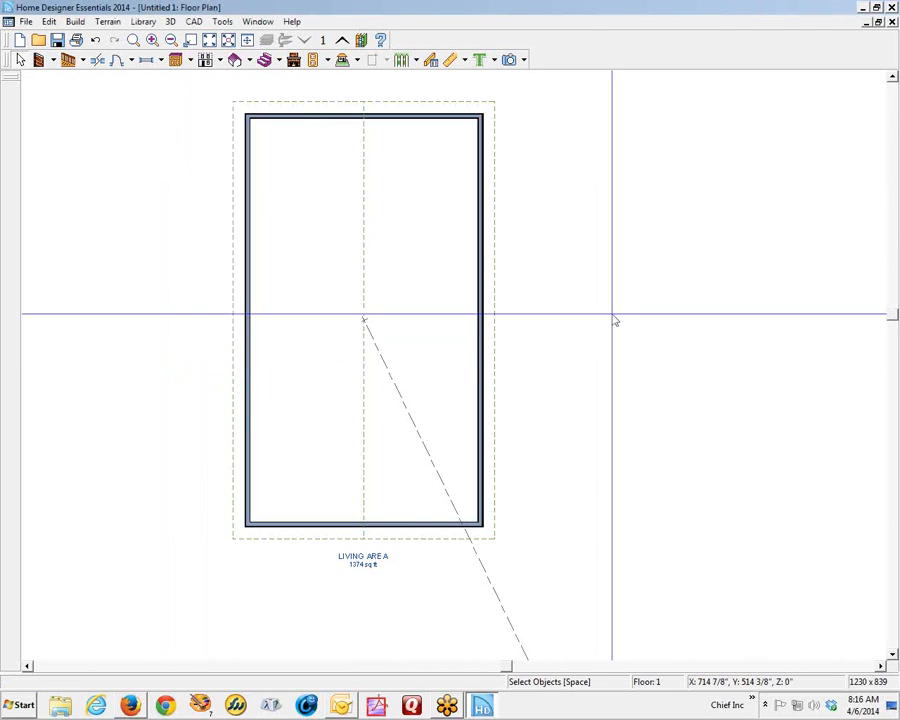
# In the perspective overview, change the exterior surface material of the attic wall in the facing gable to Blue1 Siding
pyautogui.hotkey('ctrl', 'Tab')
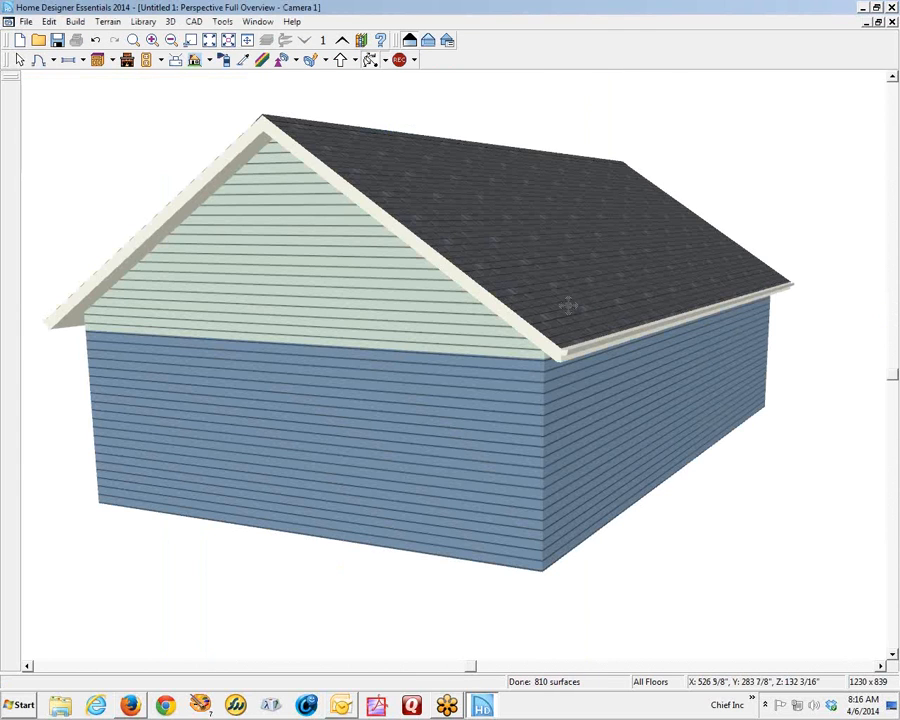
pyautogui.click(331, 250)
pyautogui.rightClick(331, 251)
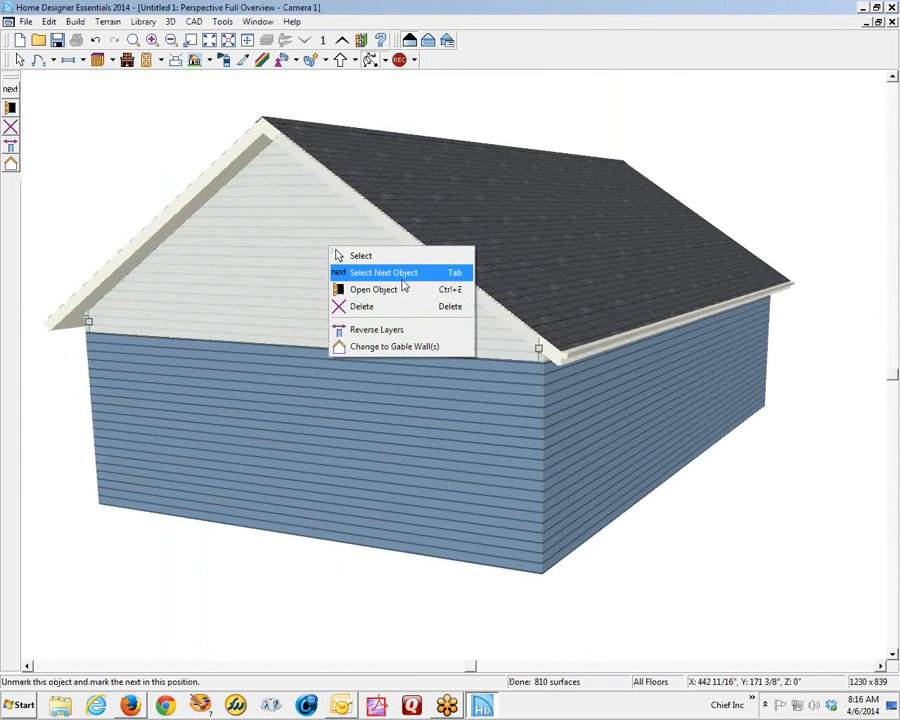
pyautogui.click(397, 293)
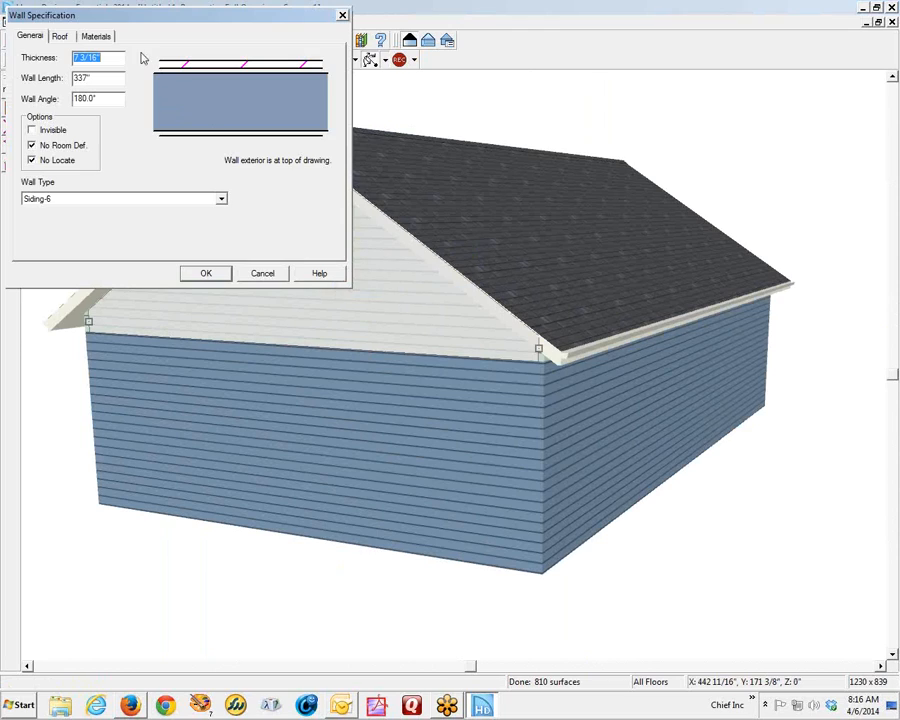
pyautogui.click(97, 36)
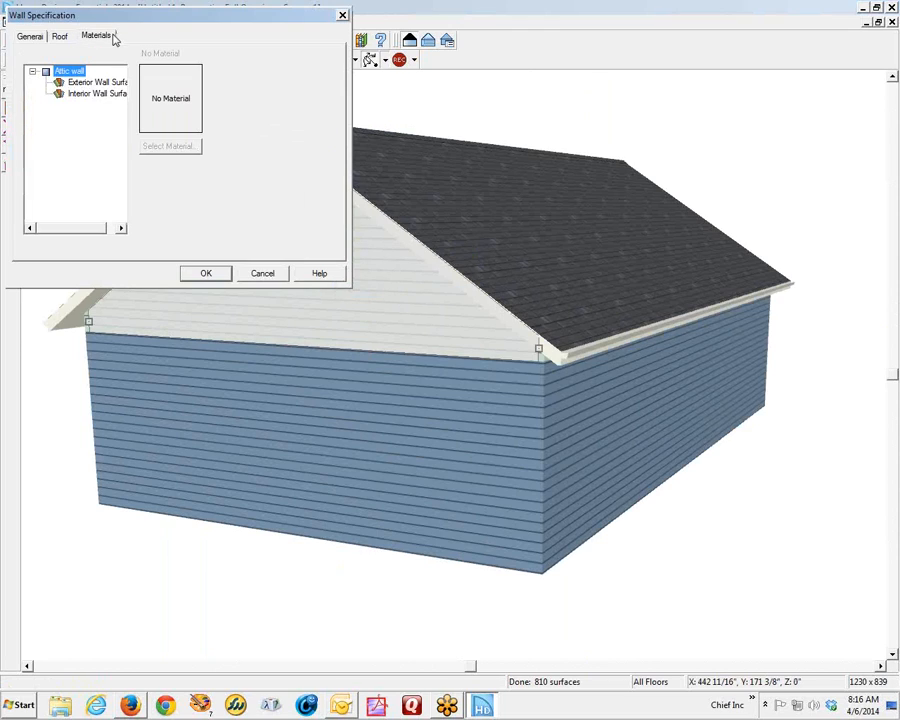
pyautogui.click(95, 83)
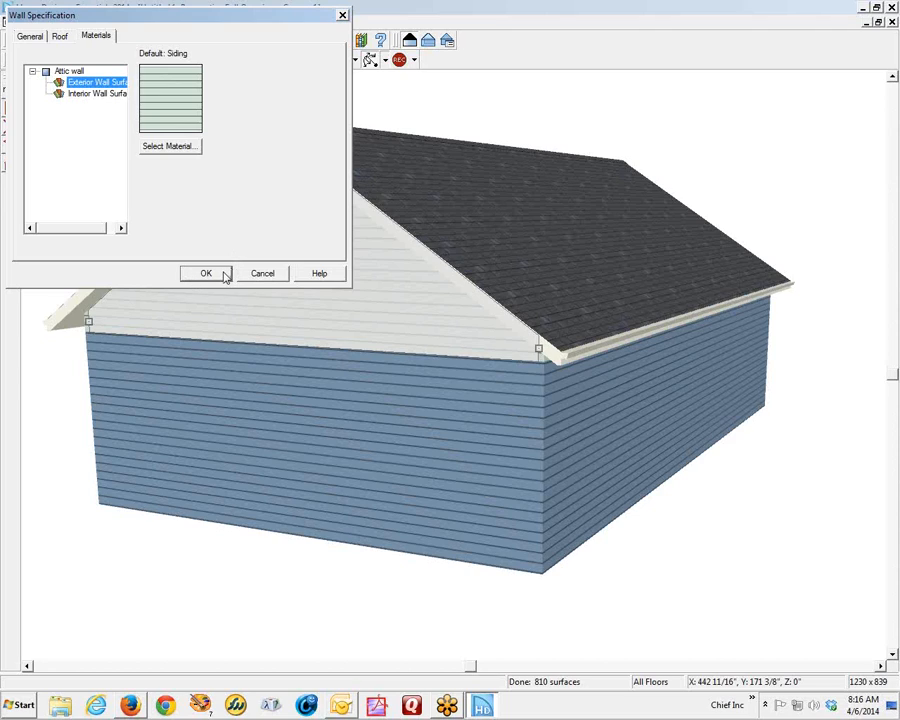
pyautogui.click(171, 146)
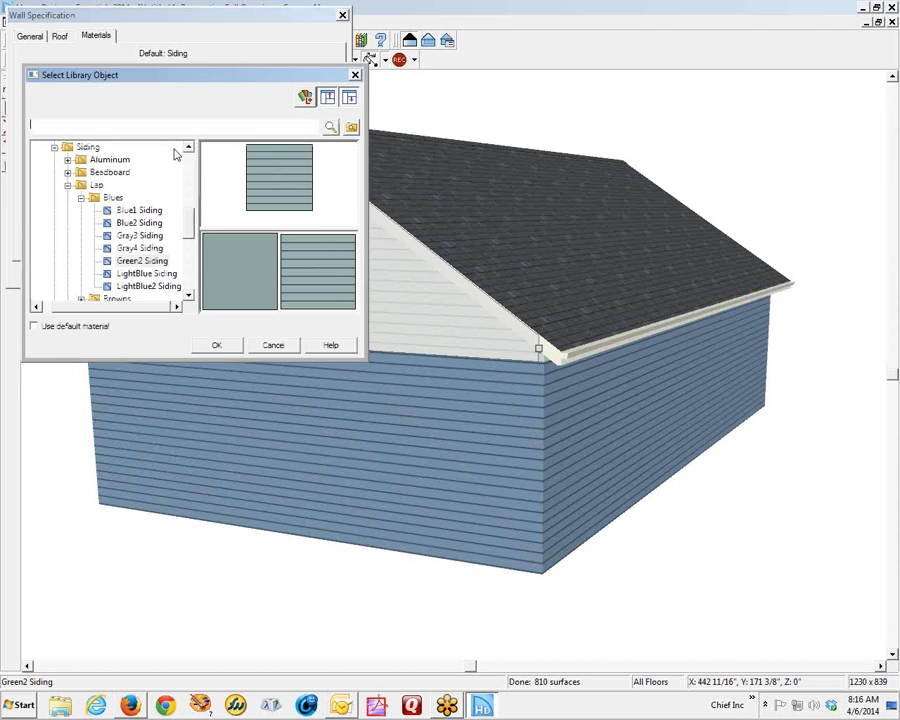
pyautogui.click(152, 213)
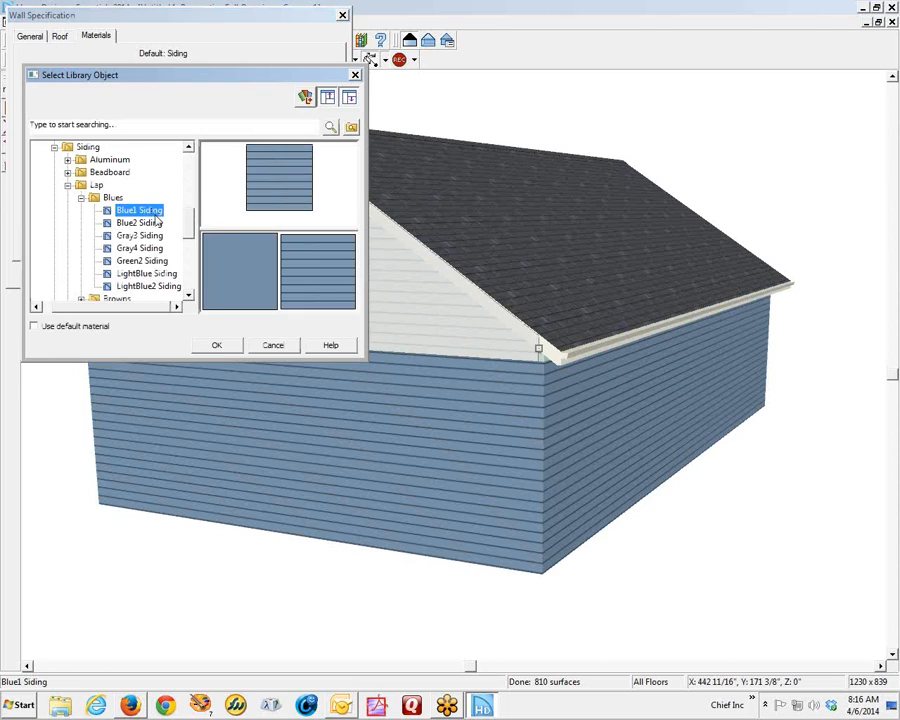
pyautogui.click(220, 346)
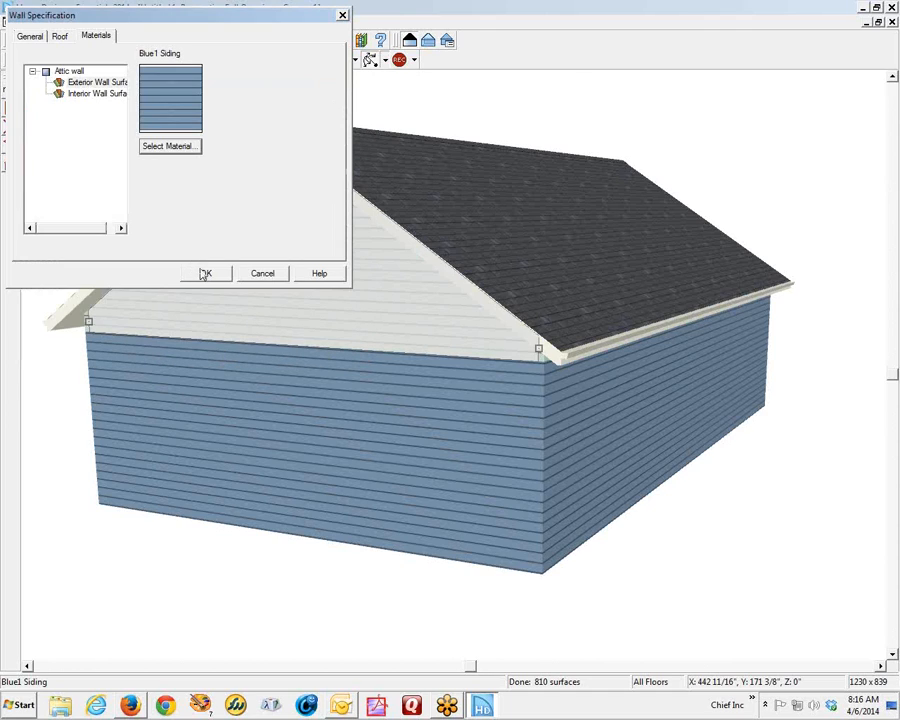
pyautogui.click(205, 273)
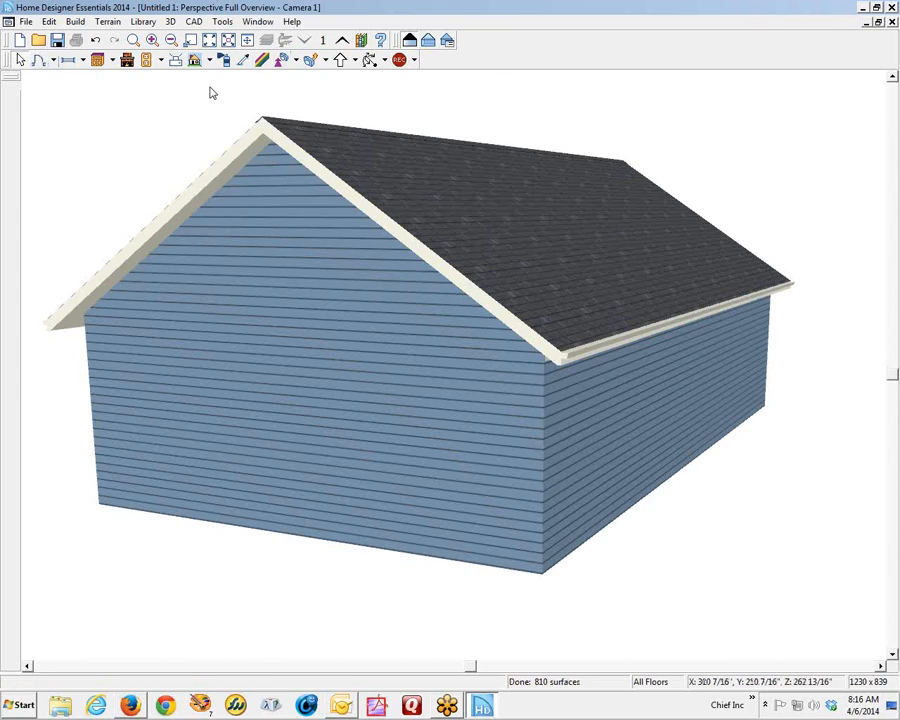
# Change the exterior surface material of the attic wall in the house's opposite gable to Blue1 Siding
pyautogui.click(370, 59)
pyautogui.moveTo(460, 240); pyautogui.dragTo(44, 243)
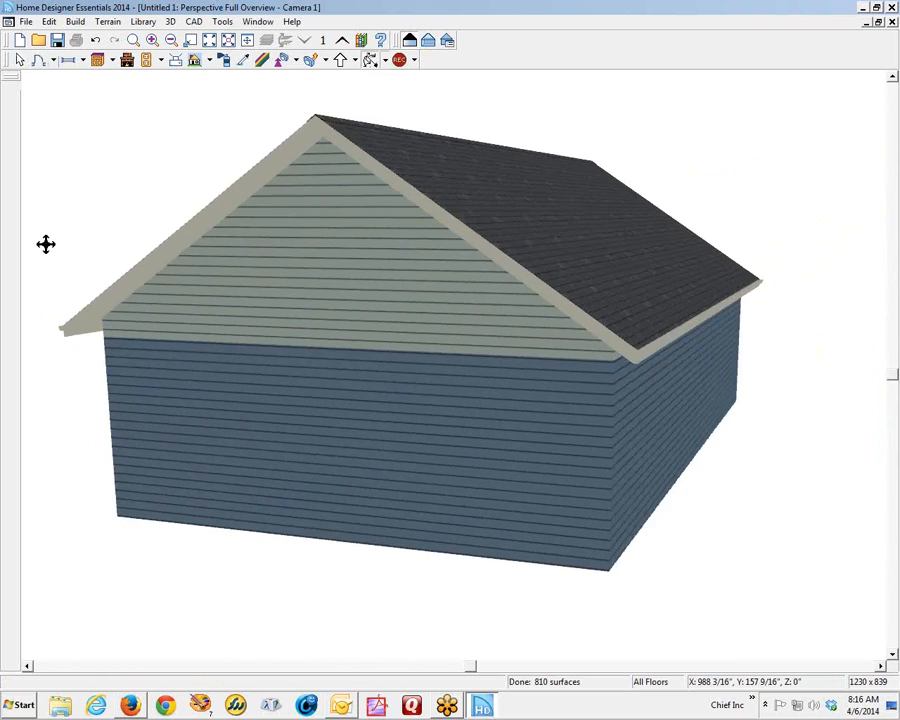
pyautogui.rightClick(346, 291)
pyautogui.click(404, 333)
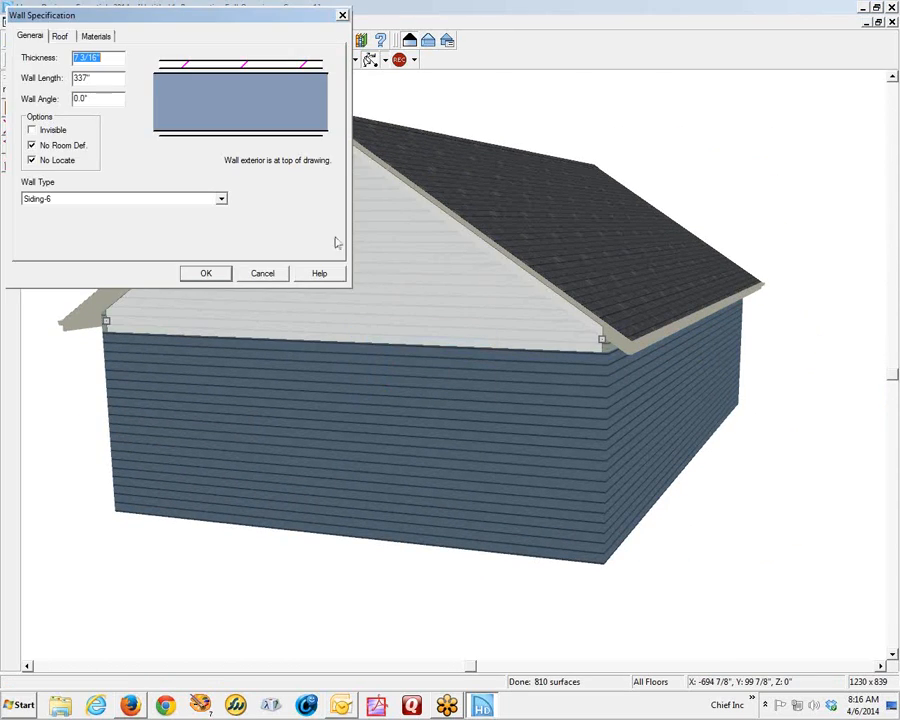
pyautogui.click(100, 37)
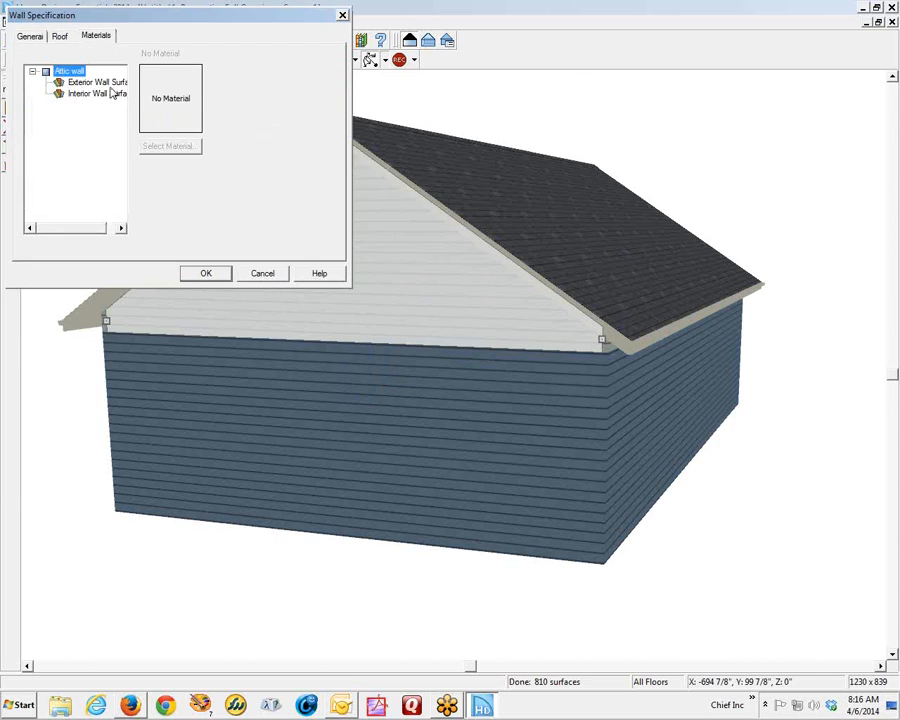
pyautogui.click(92, 82)
pyautogui.click(176, 150)
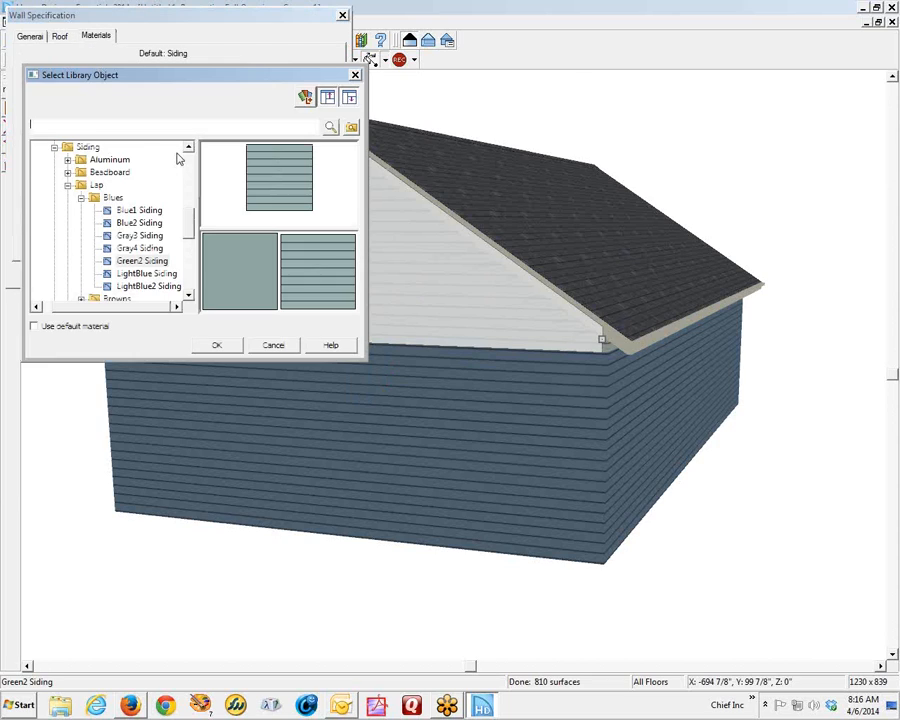
pyautogui.click(136, 211)
pyautogui.click(218, 345)
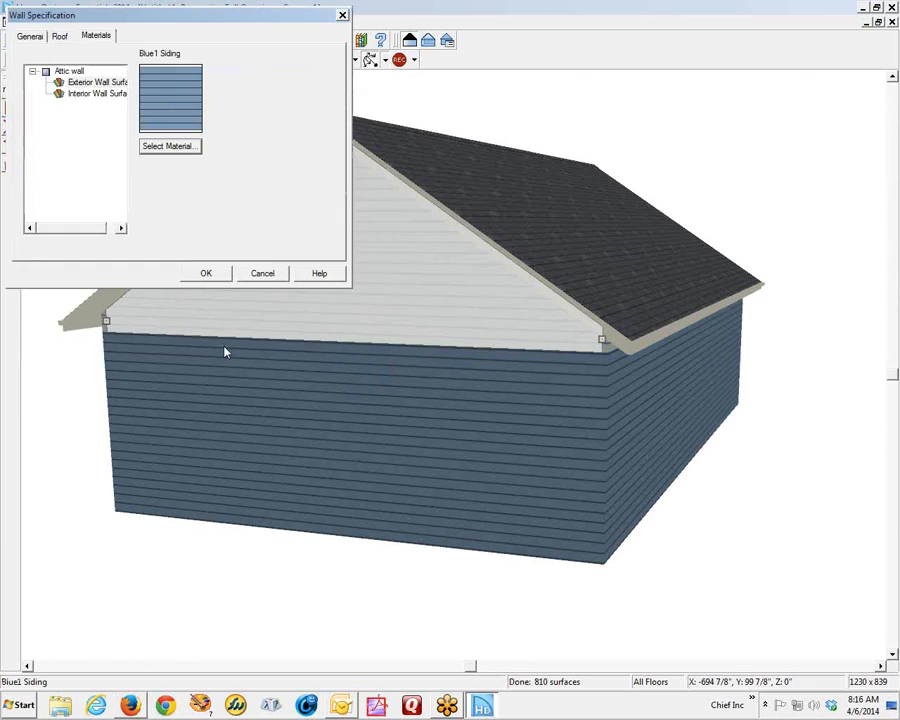
pyautogui.click(205, 274)
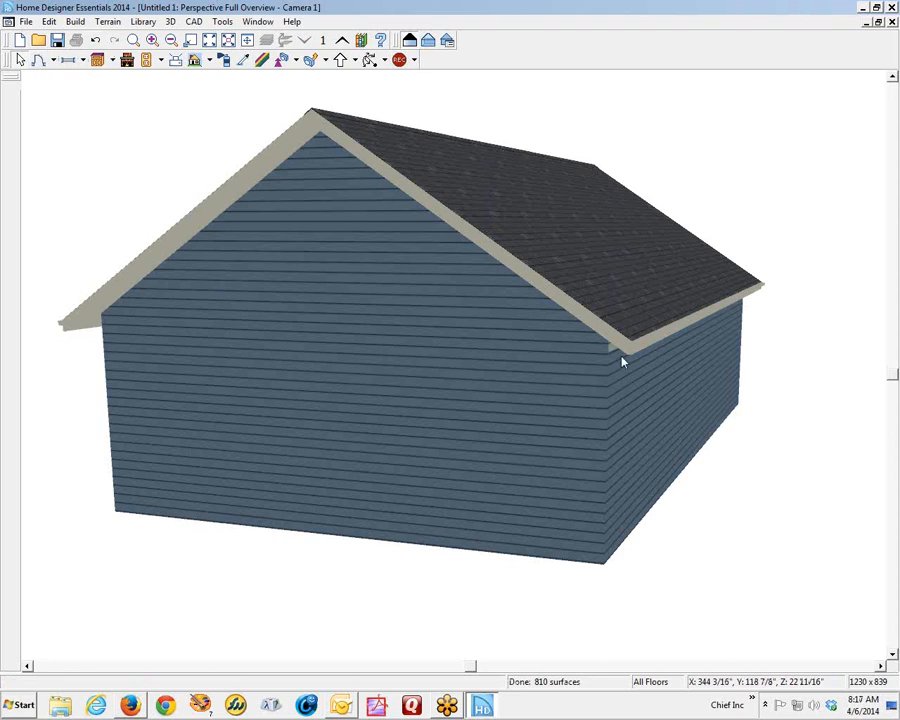
# Check the siding at the wall corner beneath the eave in the overview, and go to the attic level of the floor plan
pyautogui.scroll(5, 612, 350)
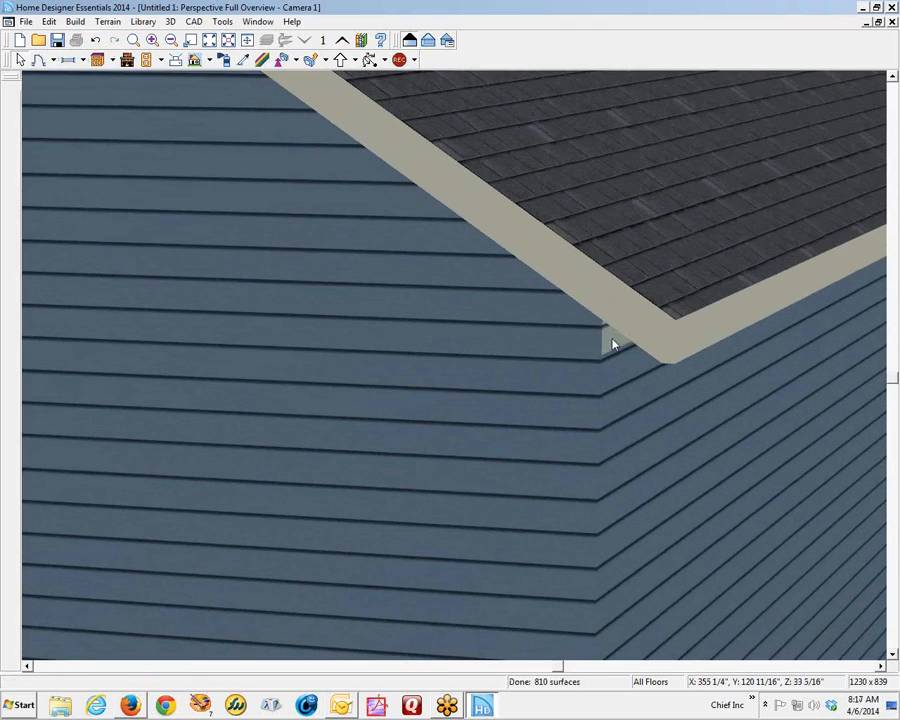
pyautogui.hotkey('ctrl', 'w')
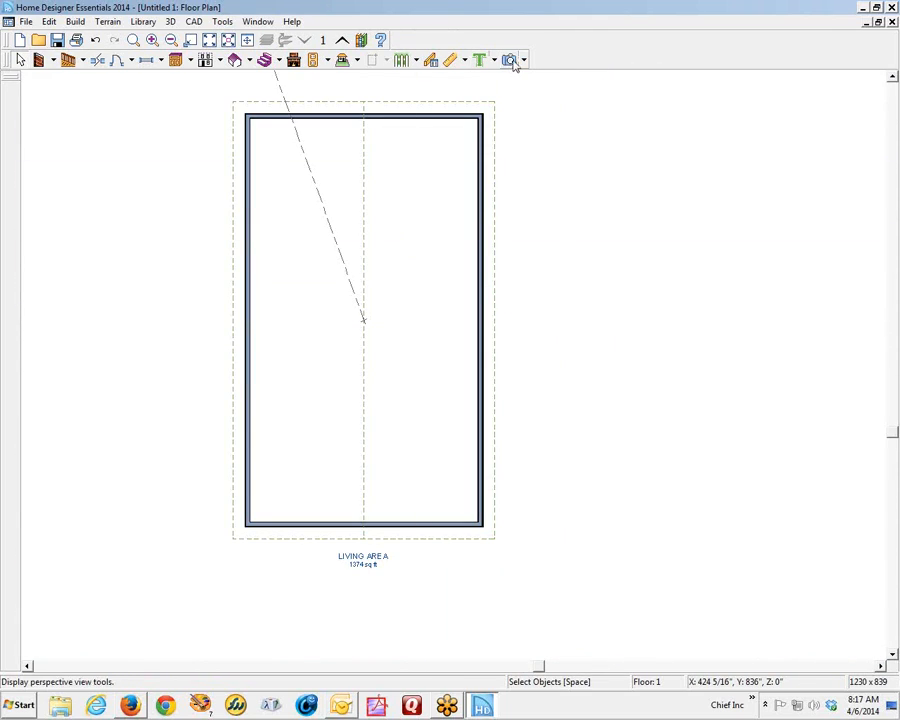
pyautogui.click(342, 40)
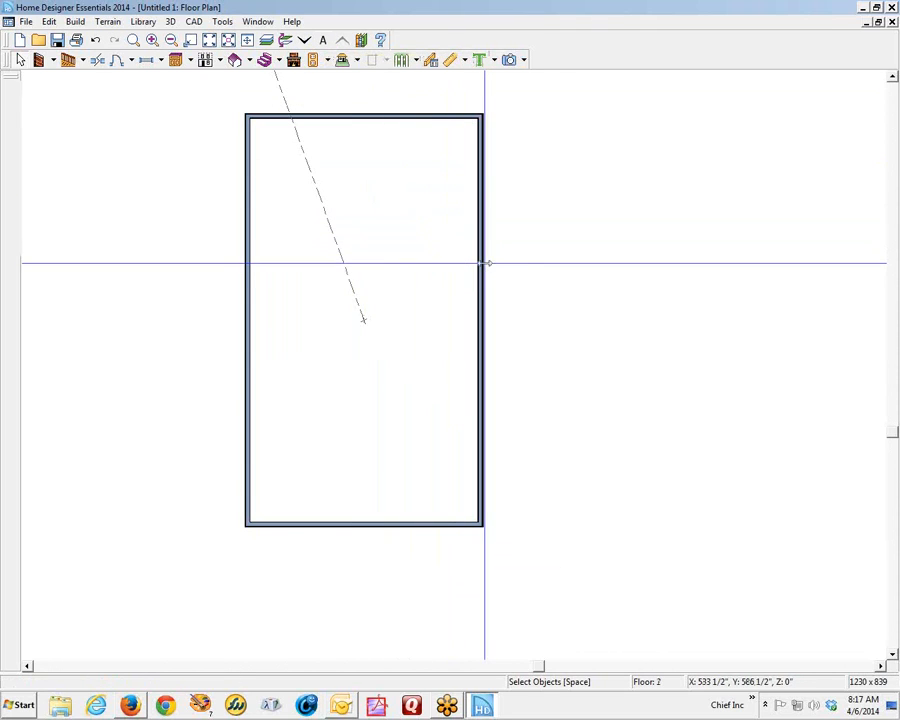
# Set the exterior surface material of the right-hand long attic wall in the plan to Blue1 Siding
pyautogui.click(483, 263)
pyautogui.click(593, 403)
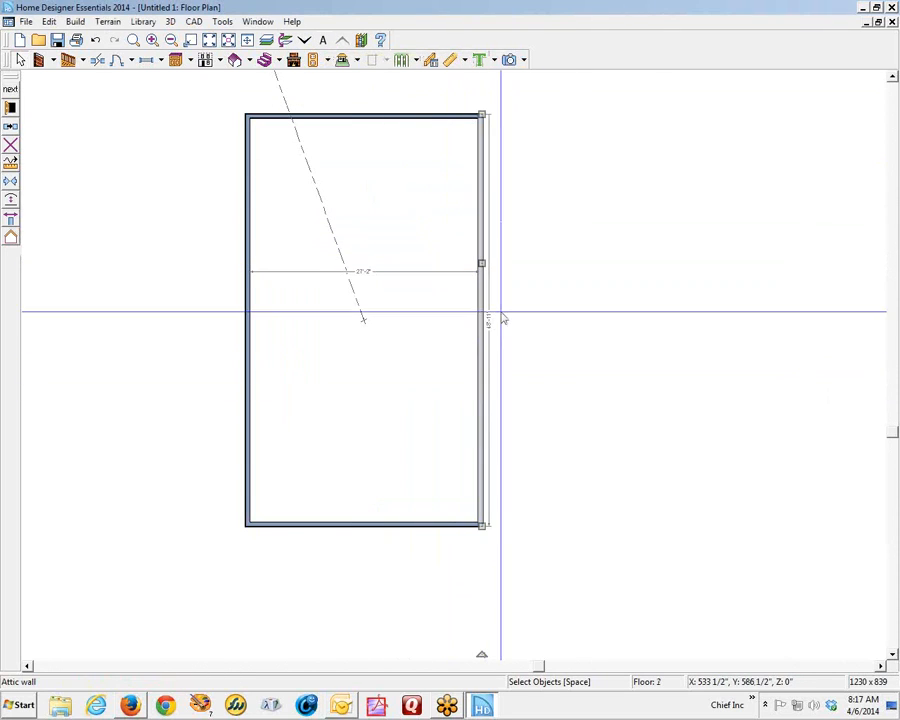
pyautogui.click(483, 240)
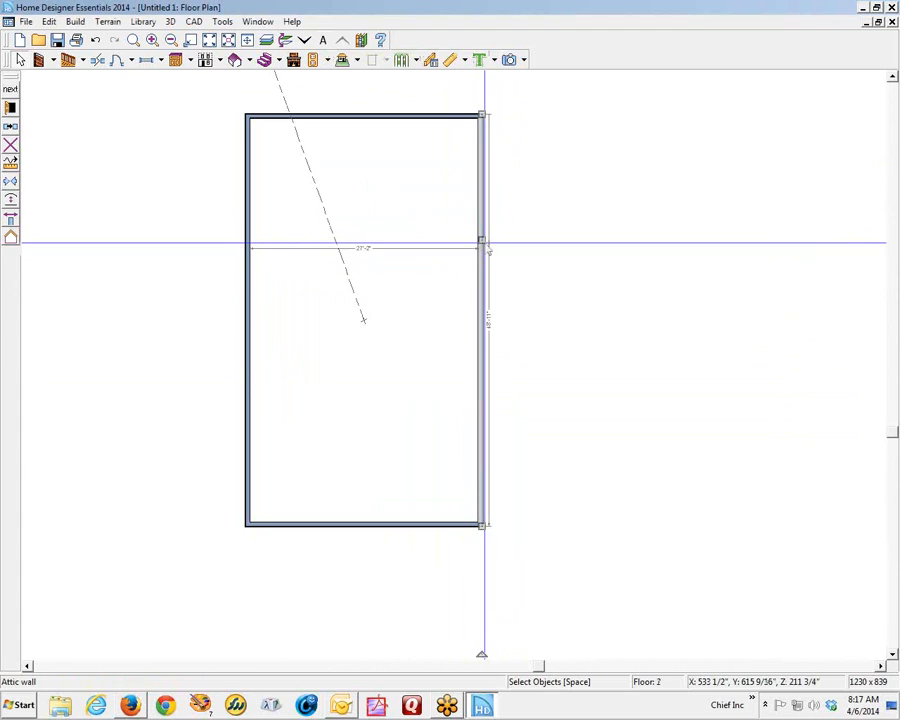
pyautogui.click(10, 107)
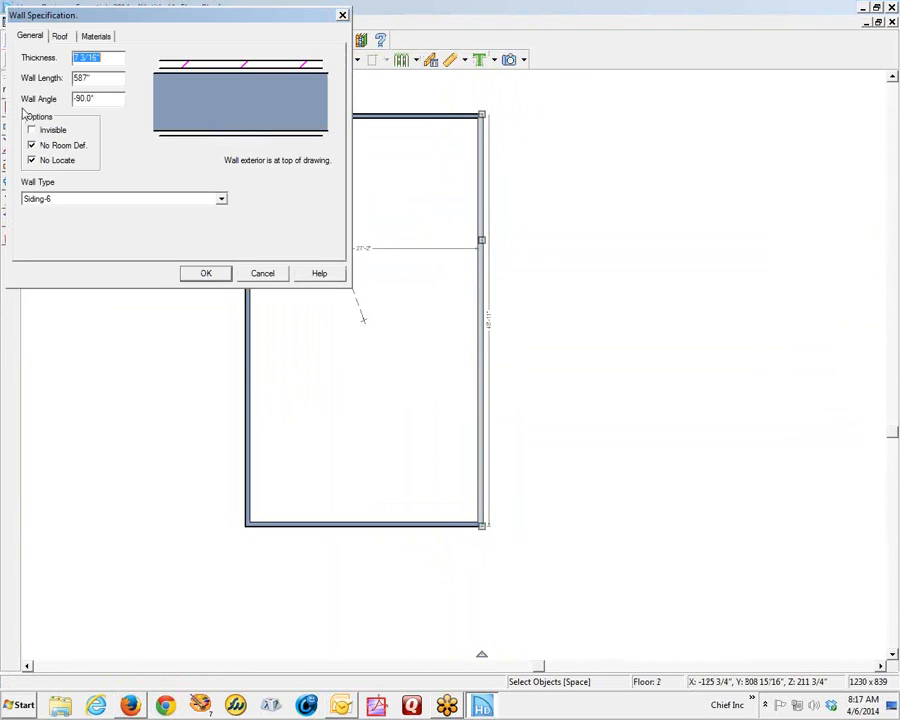
pyautogui.click(93, 36)
pyautogui.click(112, 84)
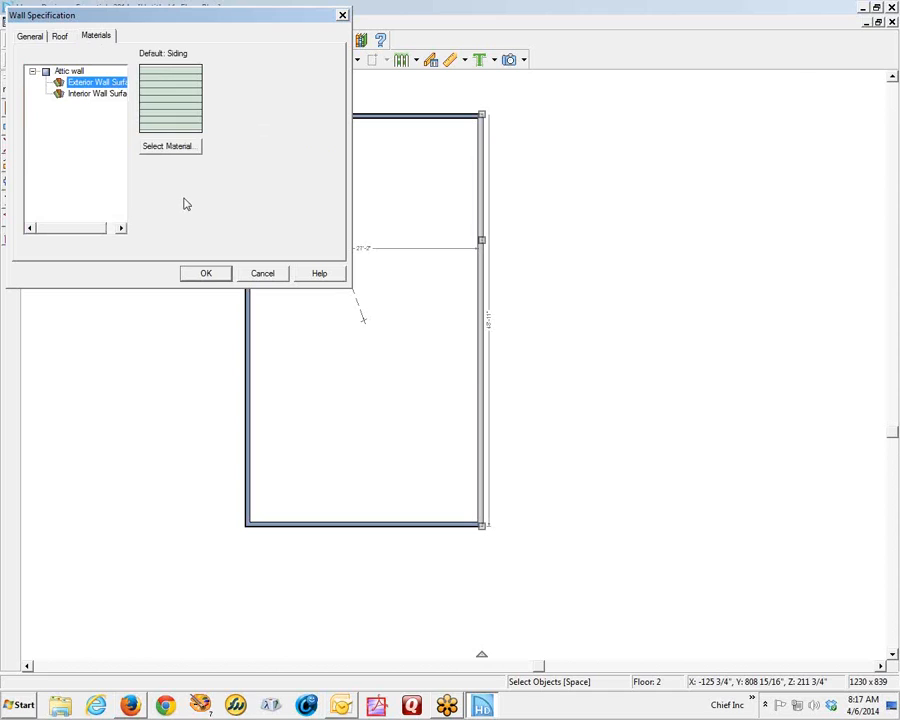
pyautogui.click(170, 146)
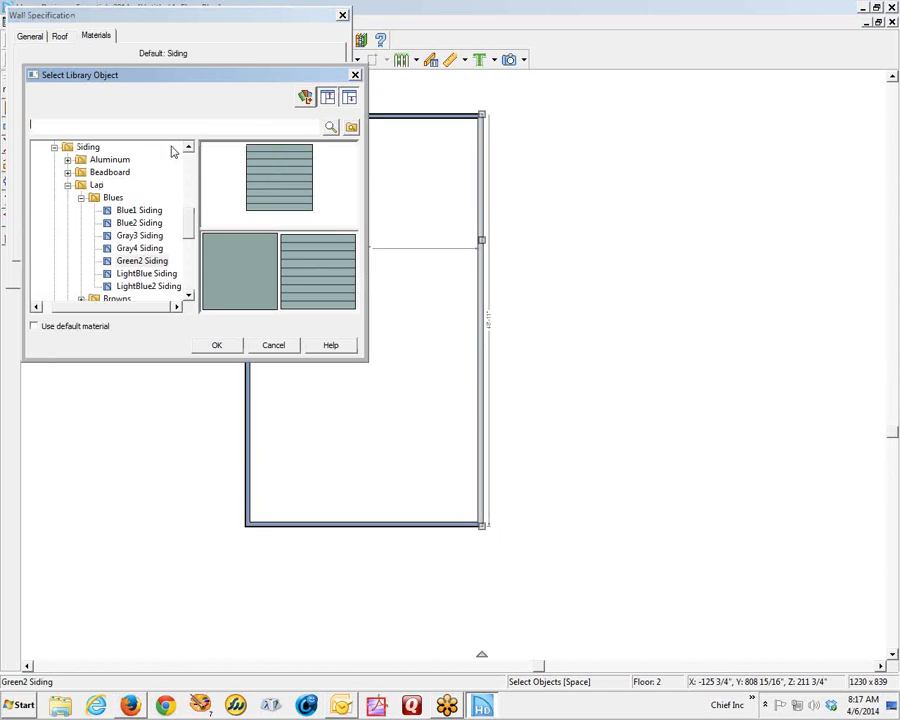
pyautogui.click(137, 210)
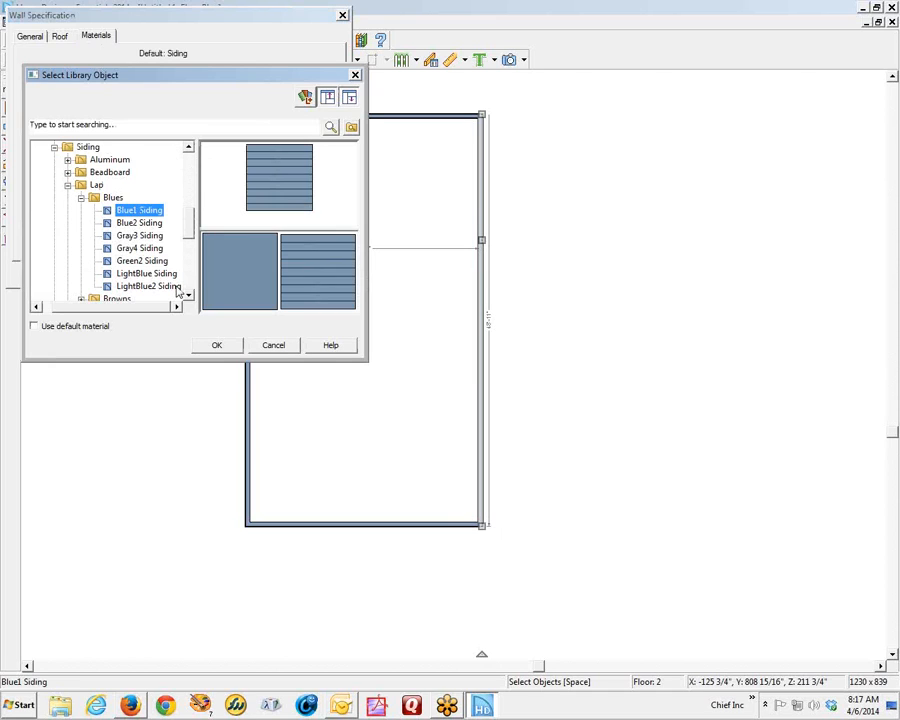
pyautogui.click(218, 345)
pyautogui.click(206, 274)
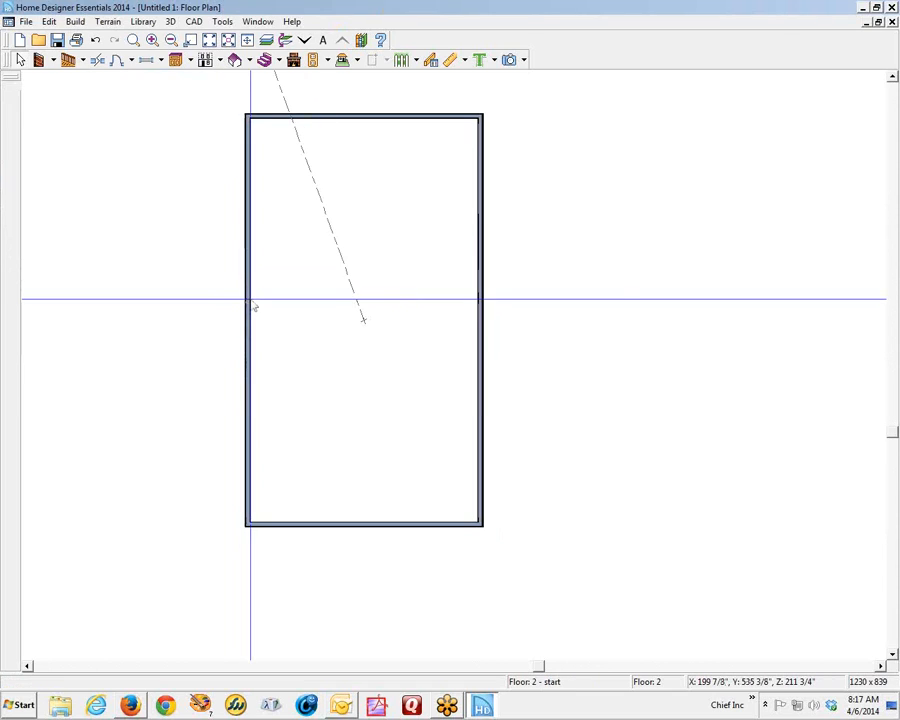
# Set the exterior surface material of the left-hand long attic wall in the plan to Blue1 Siding
pyautogui.doubleClick(246, 300)
pyautogui.click(580, 403)
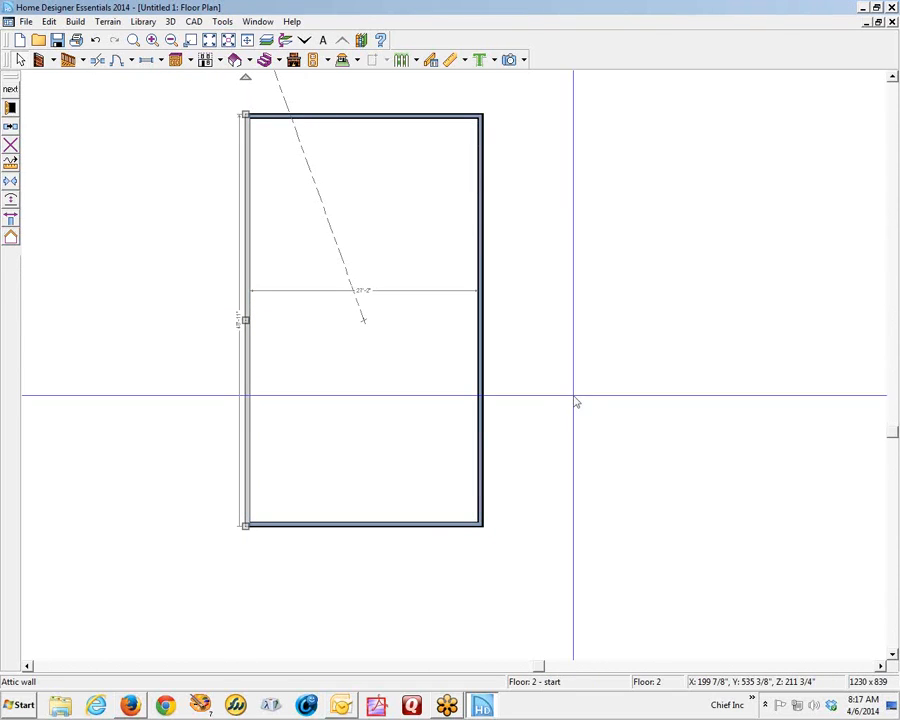
pyautogui.click(11, 108)
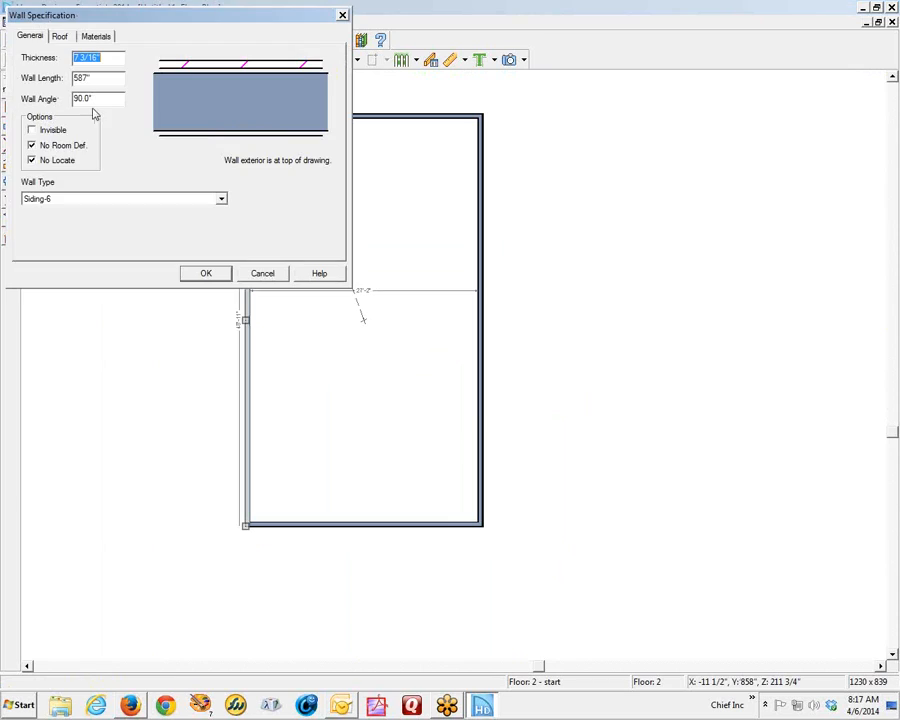
pyautogui.click(97, 36)
pyautogui.click(100, 82)
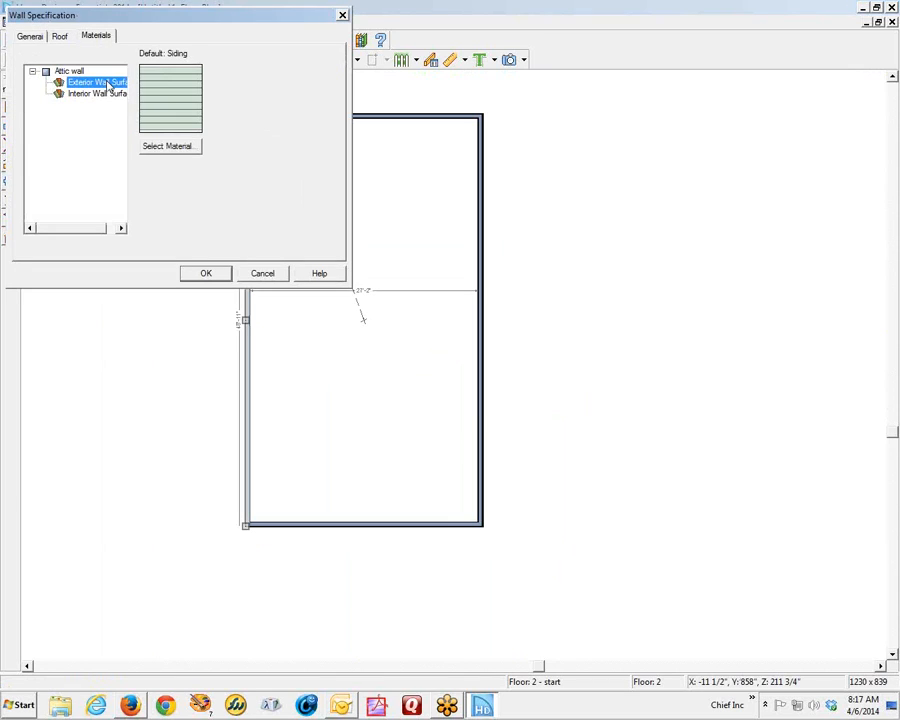
pyautogui.click(206, 273)
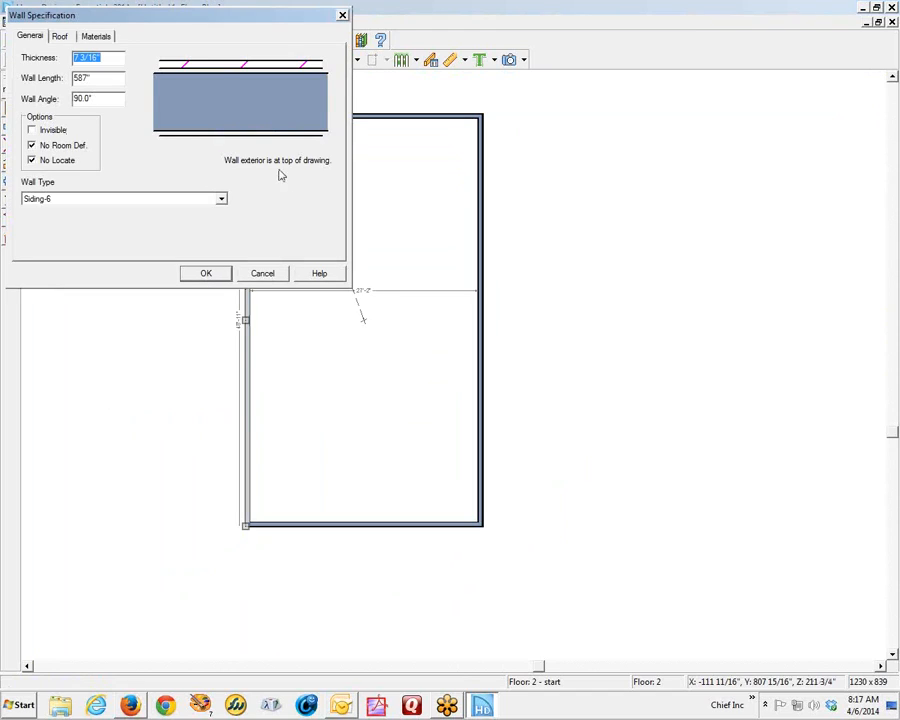
pyautogui.click(96, 36)
pyautogui.click(95, 81)
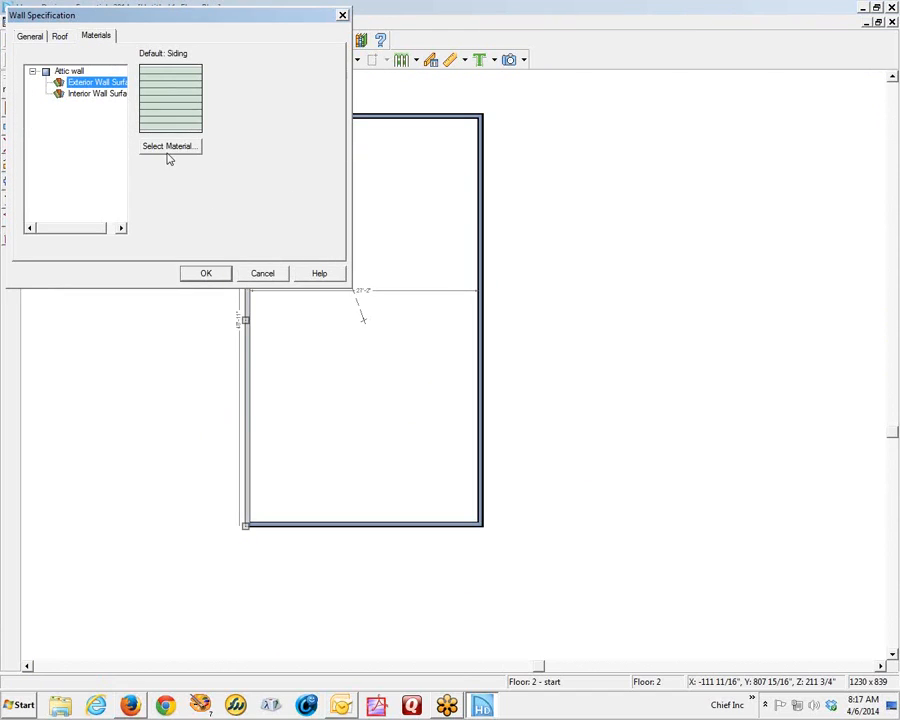
pyautogui.click(170, 145)
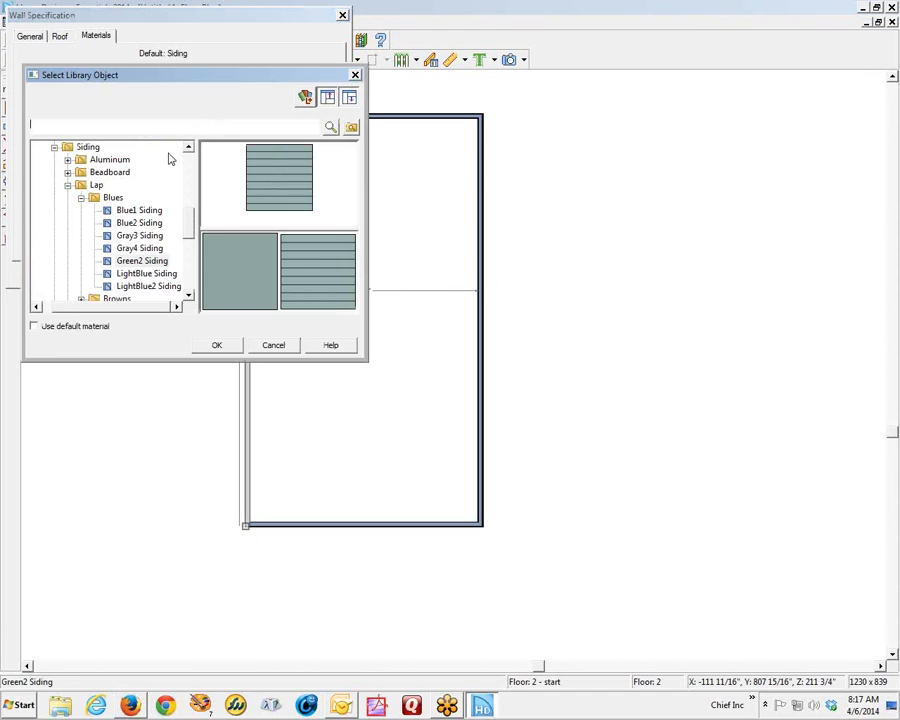
pyautogui.click(140, 211)
pyautogui.click(217, 345)
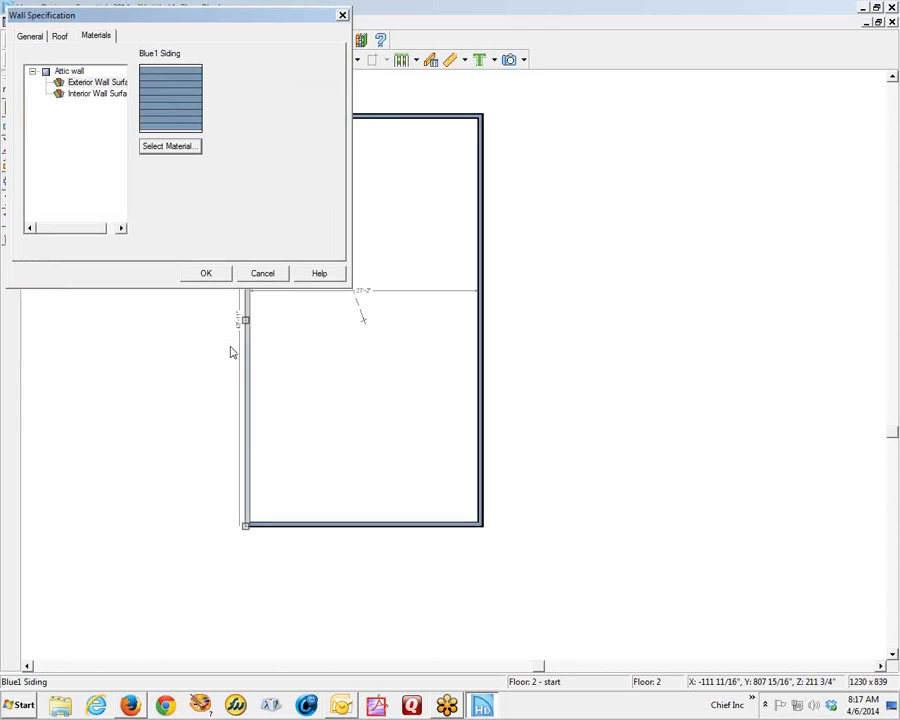
pyautogui.click(226, 275)
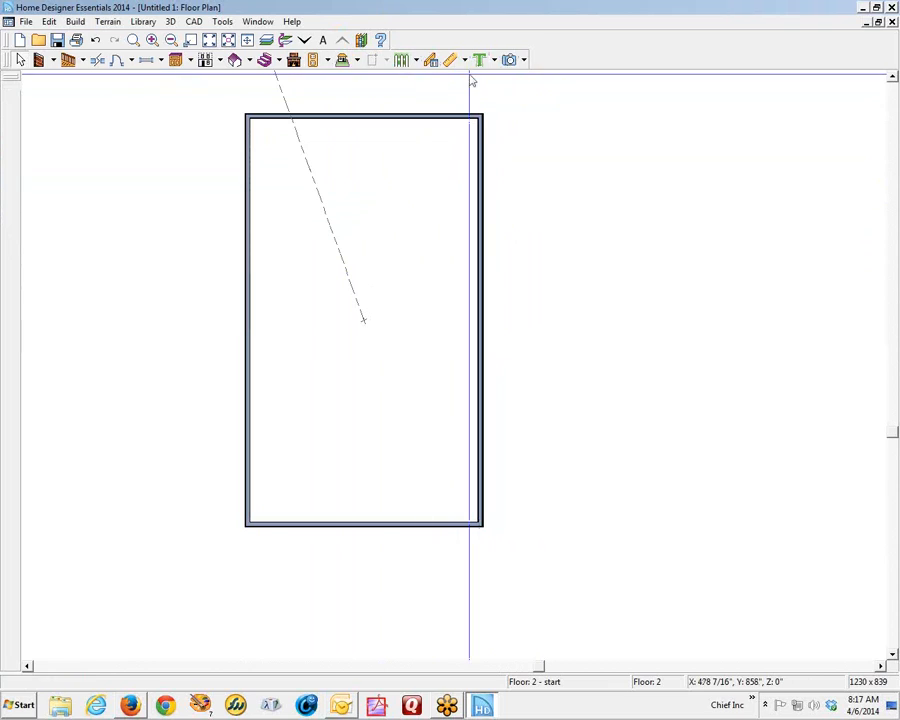
# Look at the house in a Doll House View, lowering it to floor 1 to see the interior, and close the view
pyautogui.click(523, 61)
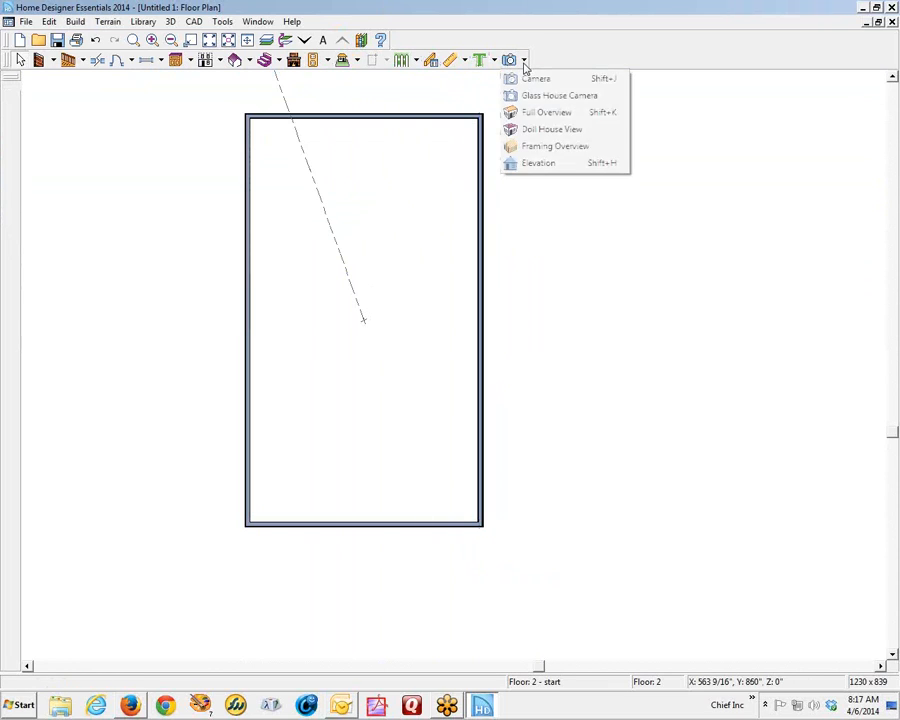
pyautogui.click(537, 130)
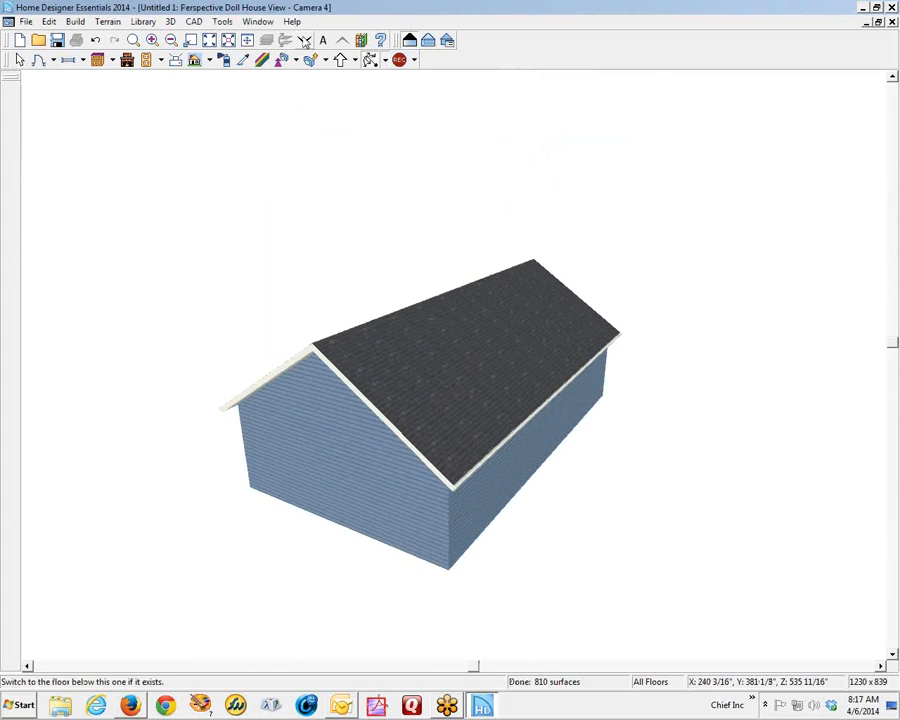
pyautogui.click(304, 40)
pyautogui.moveTo(387, 358); pyautogui.dragTo(370, 321)
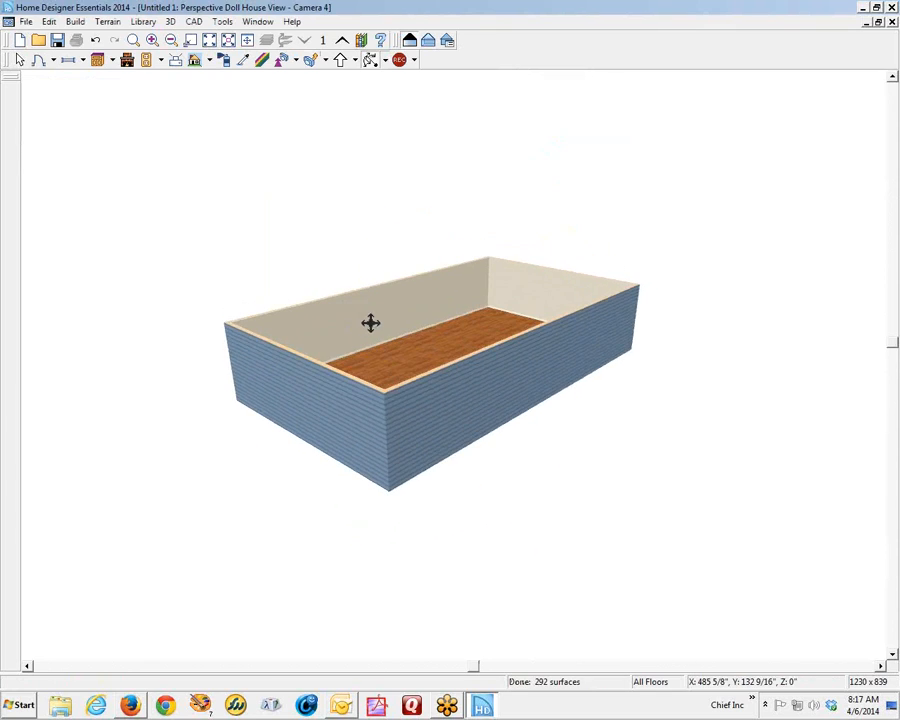
pyautogui.click(893, 23)
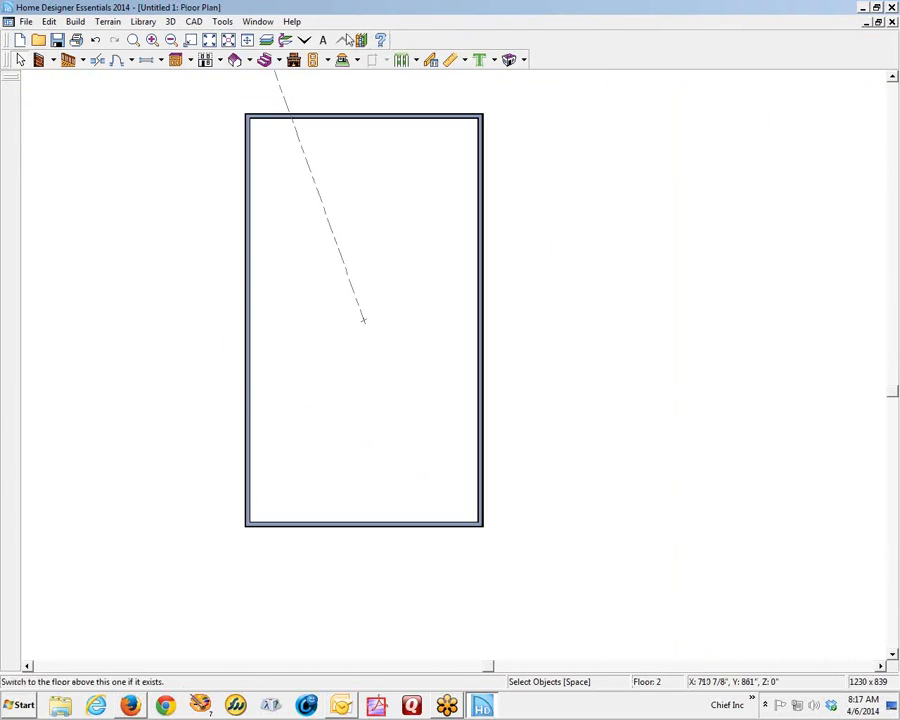
# On floor 1, draw a three-sided straight railing about 16'-9" deep along the full length of the house's right-hand long wall
pyautogui.click(304, 41)
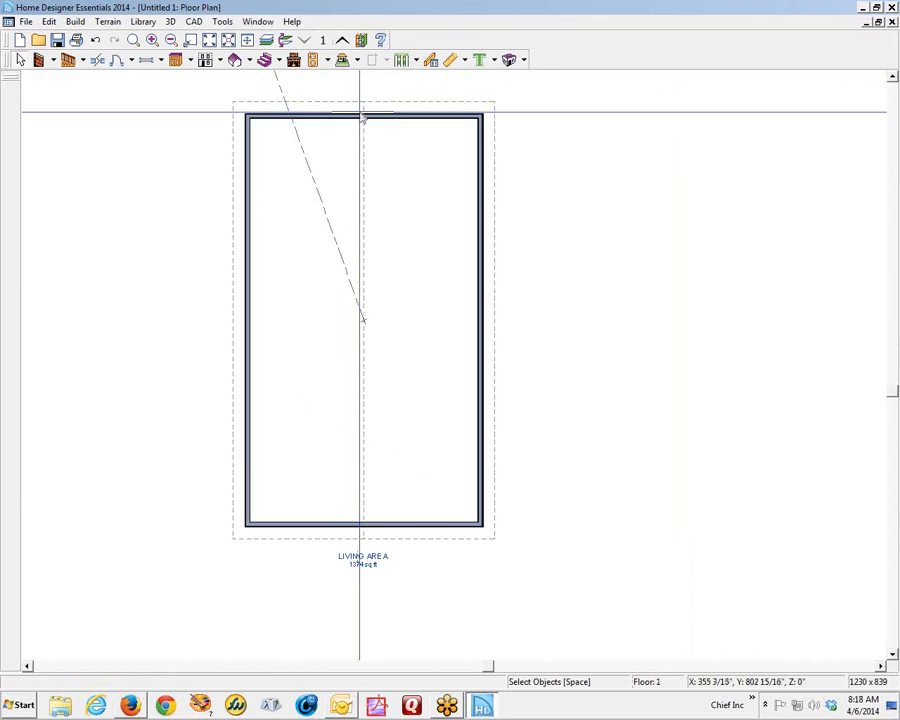
pyautogui.scroll(-1, 474, 152)
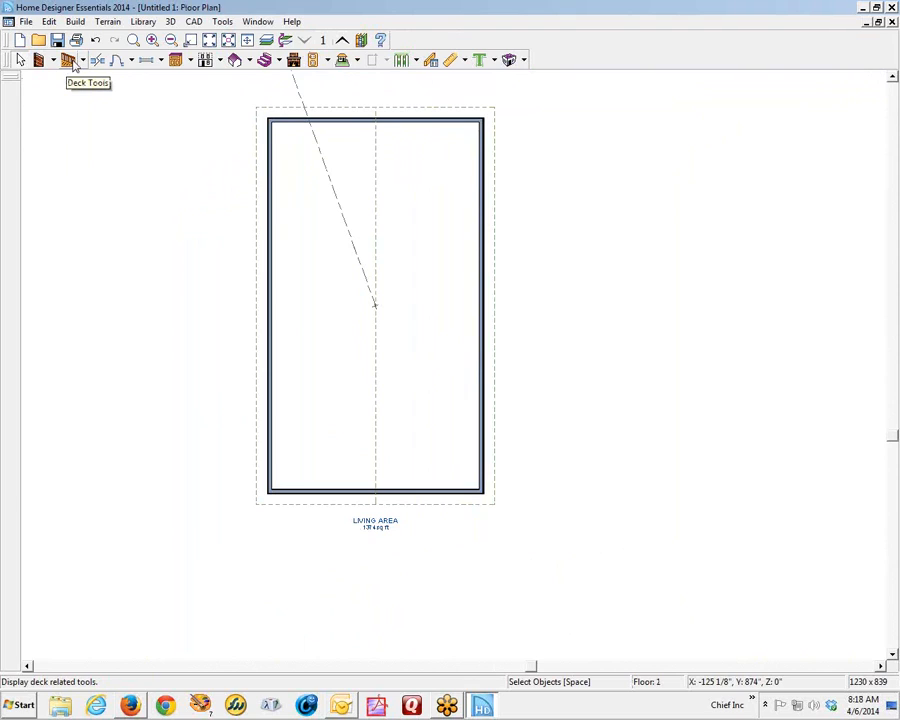
pyautogui.click(54, 61)
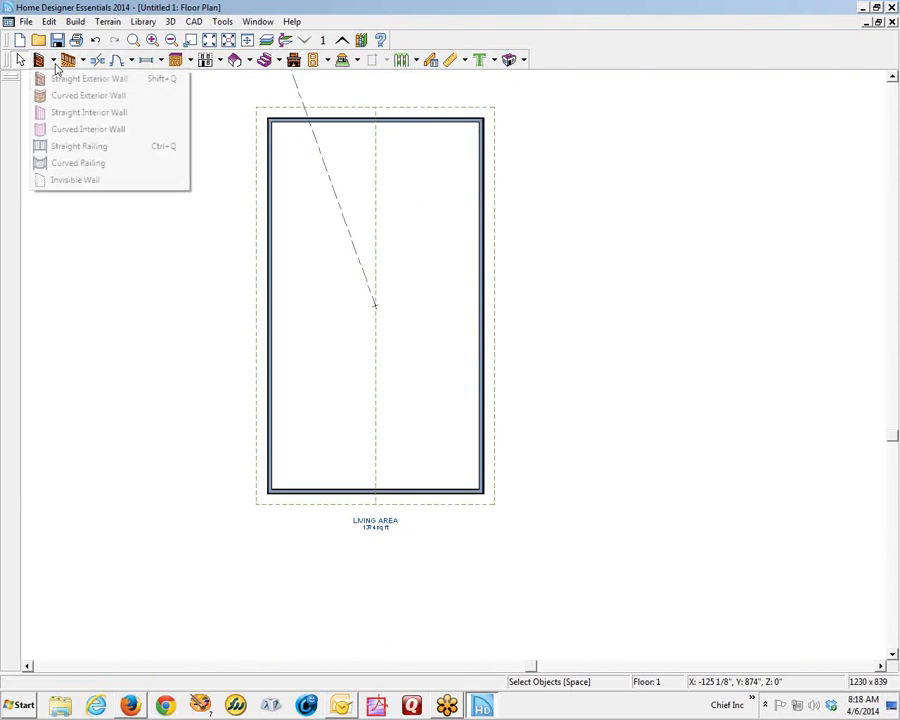
pyautogui.click(92, 147)
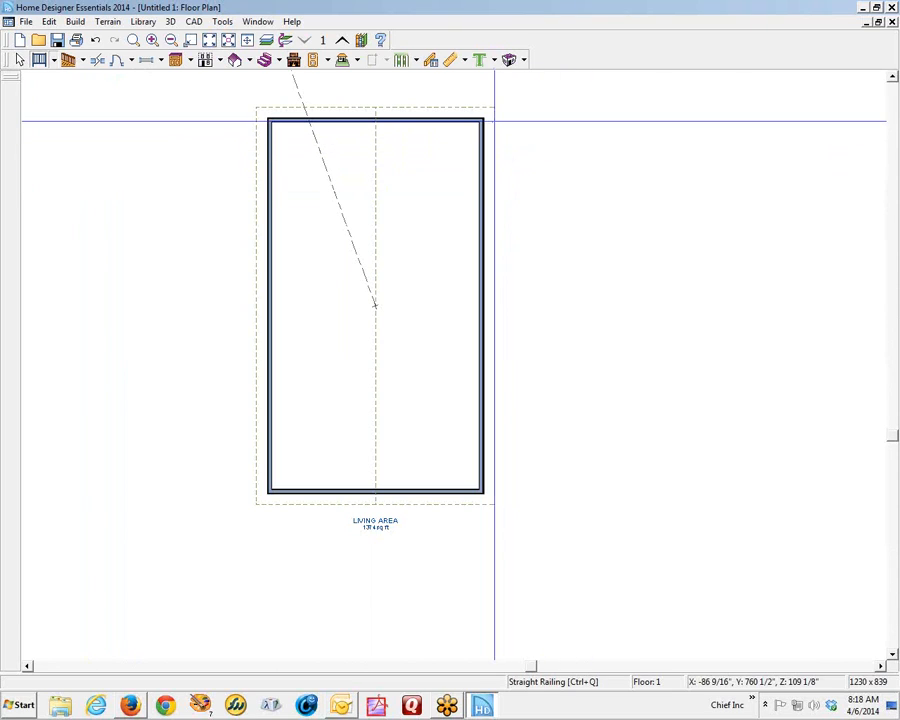
pyautogui.moveTo(478, 119); pyautogui.dragTo(611, 119)
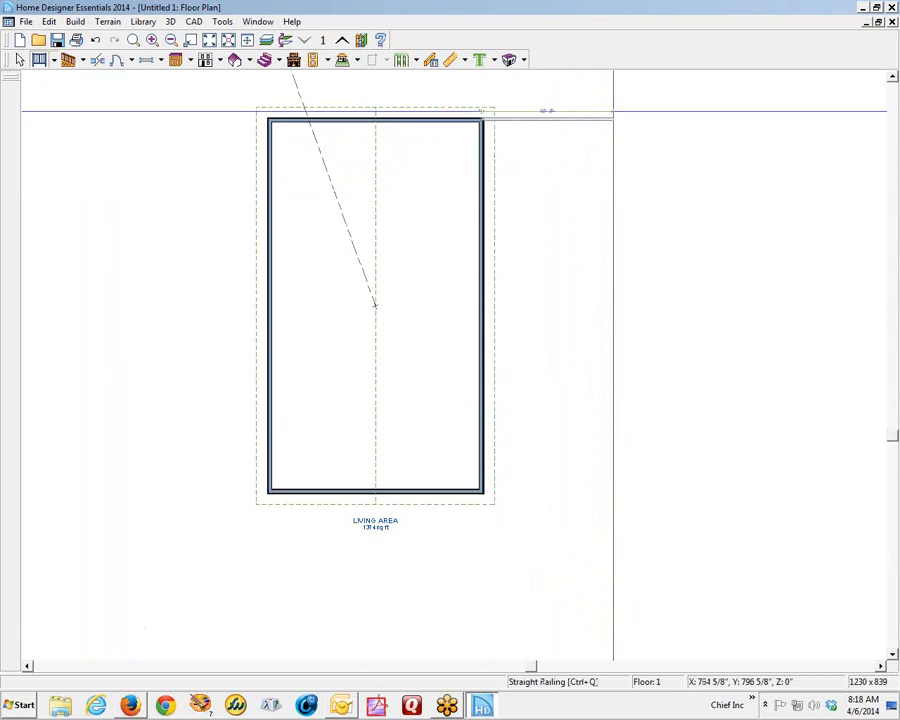
pyautogui.moveTo(616, 178)
pyautogui.mouseDown()
pyautogui.moveTo(625, 494)
pyautogui.moveTo(483, 492)
pyautogui.mouseUp()
# Set the distance between the house wall and the outer long railing to 8'
pyautogui.press('space')
pyautogui.click(614, 333)
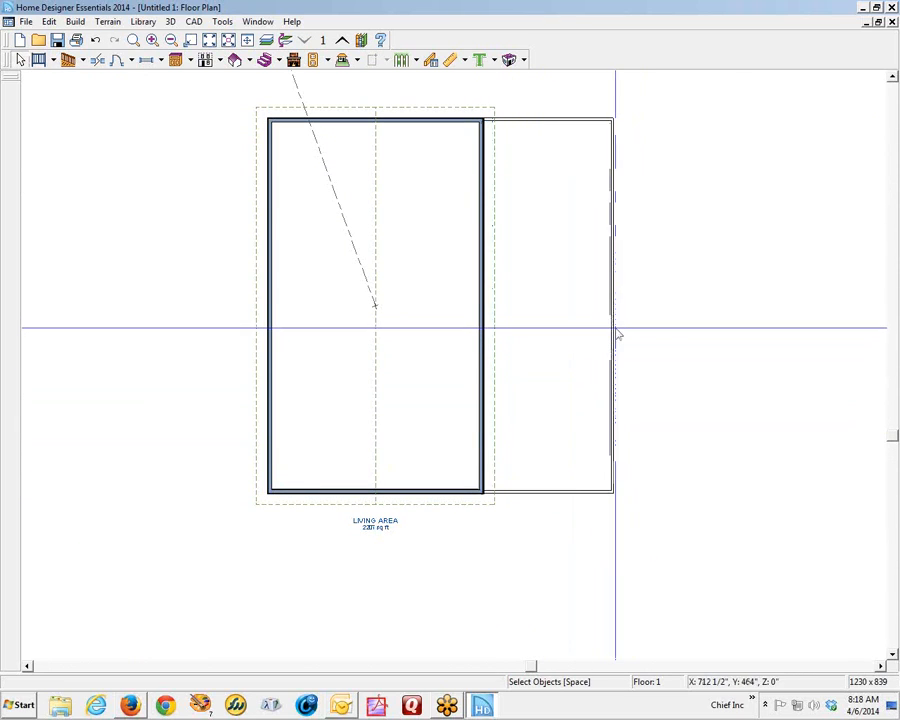
pyautogui.click(545, 335)
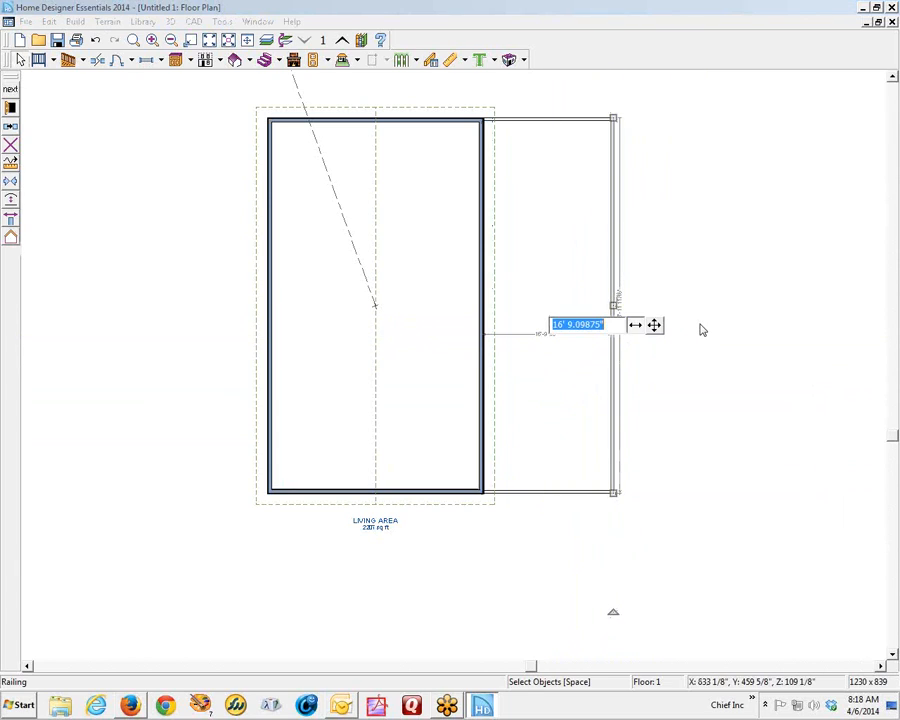
pyautogui.write('8')
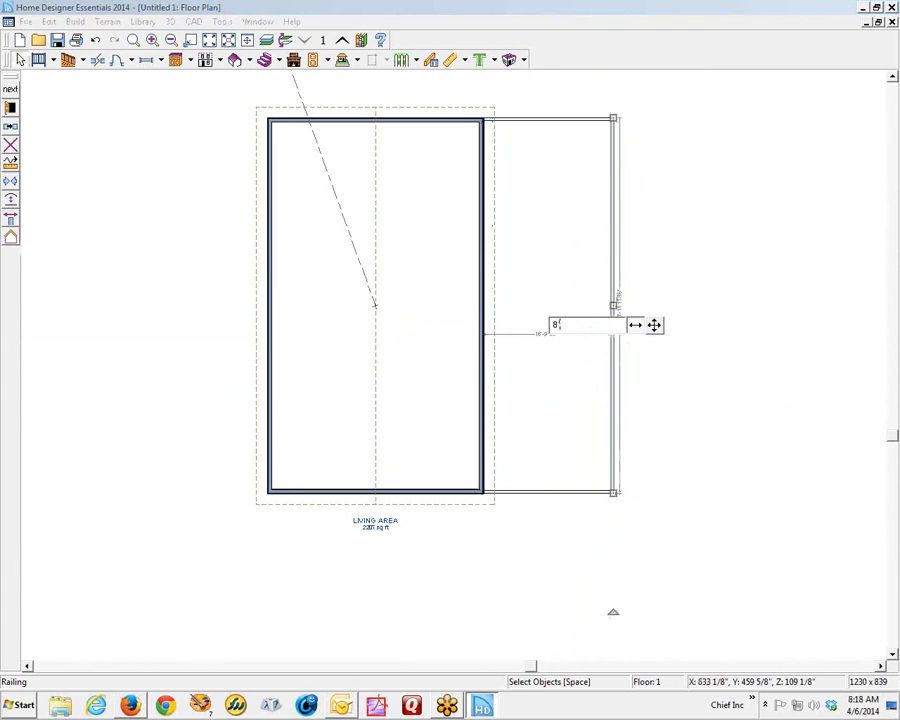
pyautogui.write("'")
pyautogui.press('Return')
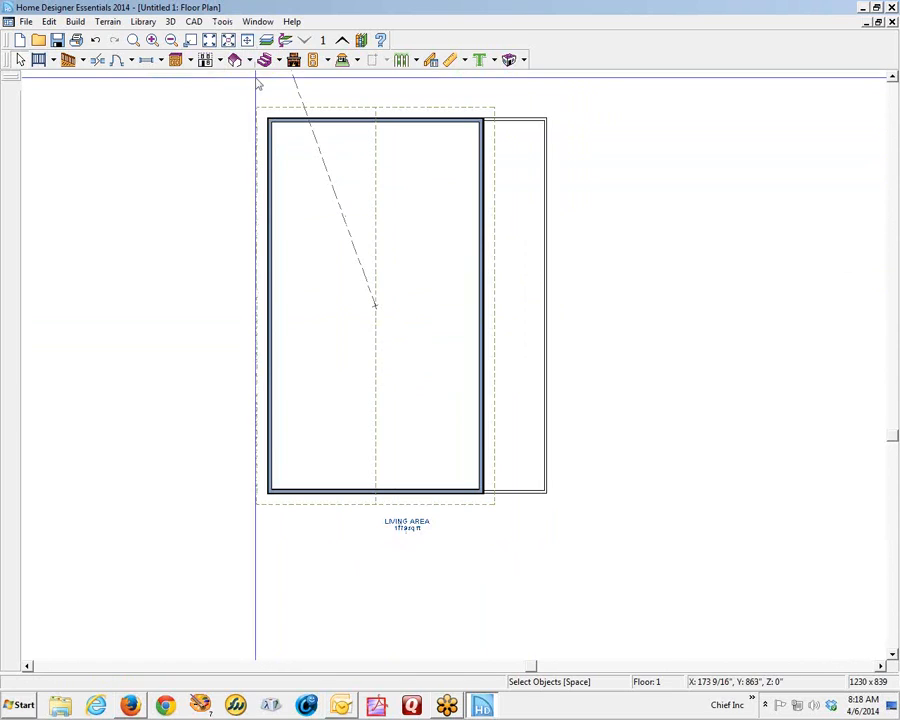
# Review the ceiling and roof structure settings of the room enclosed by the railing
pyautogui.rightClick(518, 228)
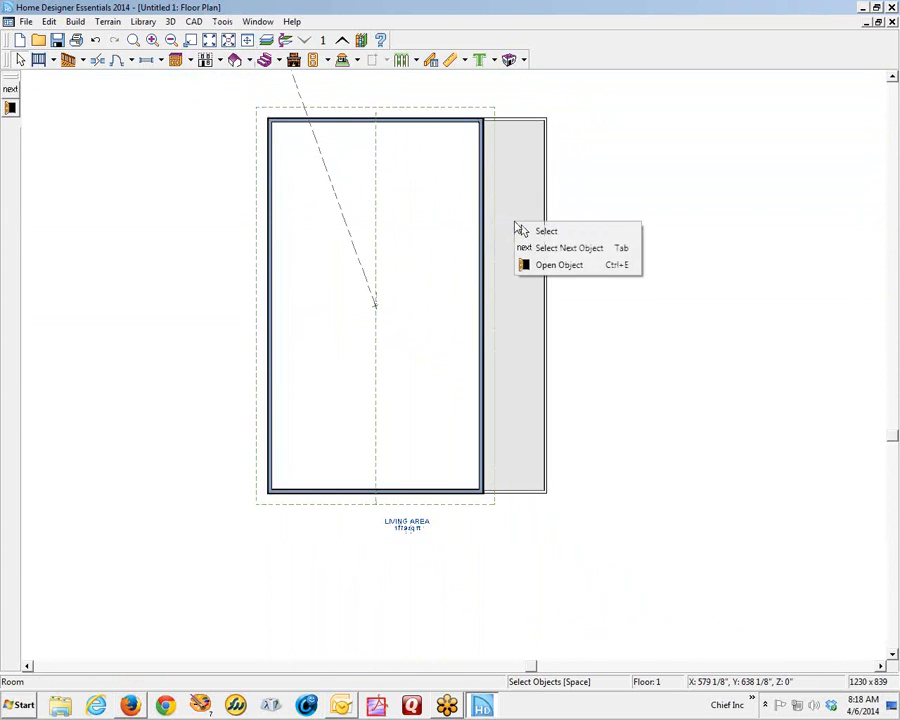
pyautogui.click(546, 264)
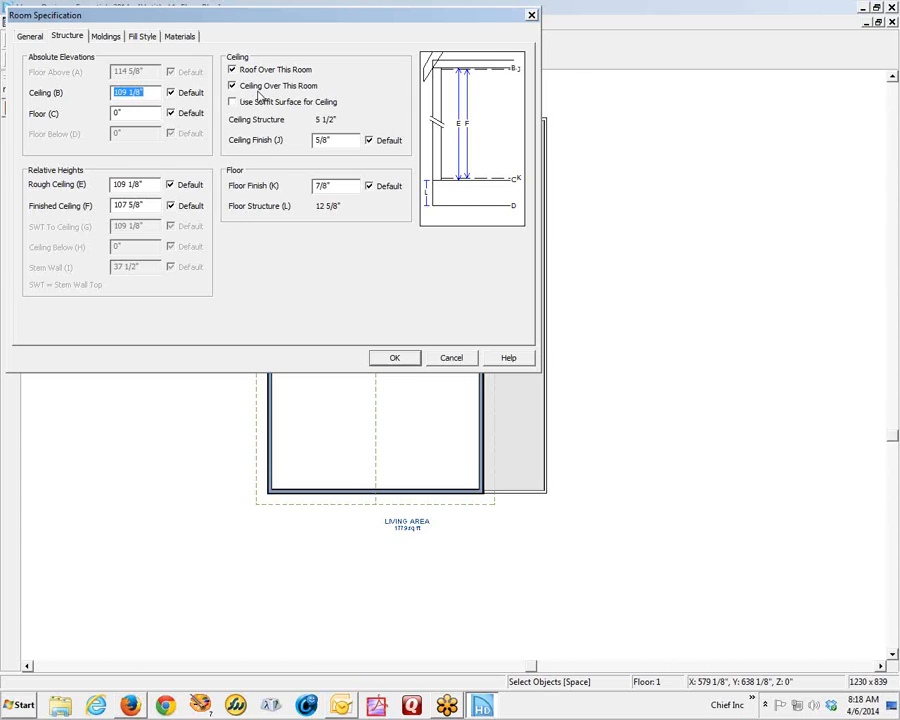
pyautogui.click(396, 358)
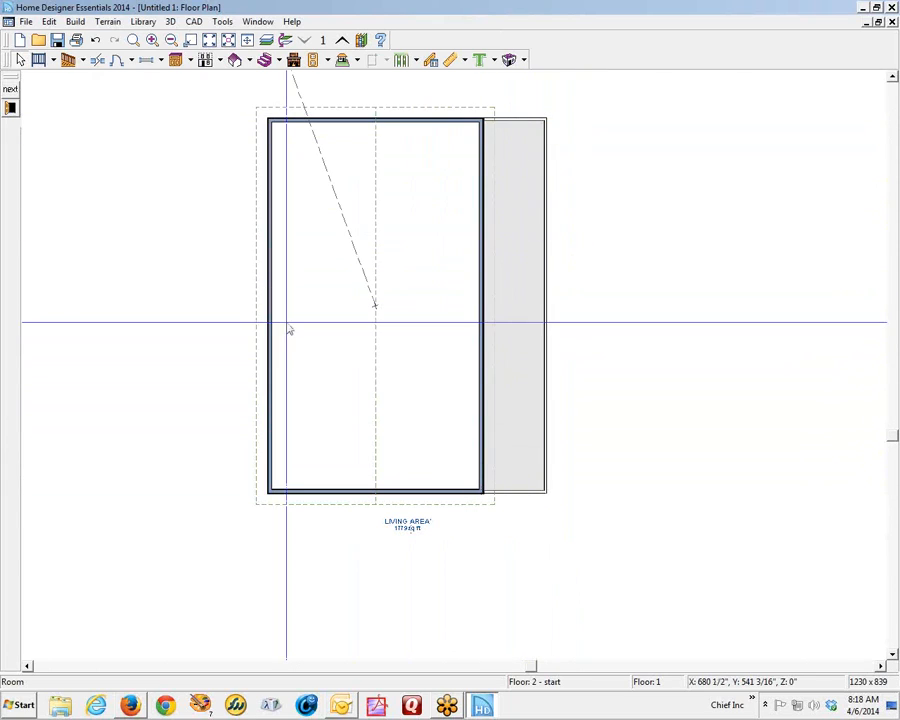
# Build the roof over the house and porch with the default Build Roof settings, and check its shape in a Full Overview
pyautogui.click(252, 61)
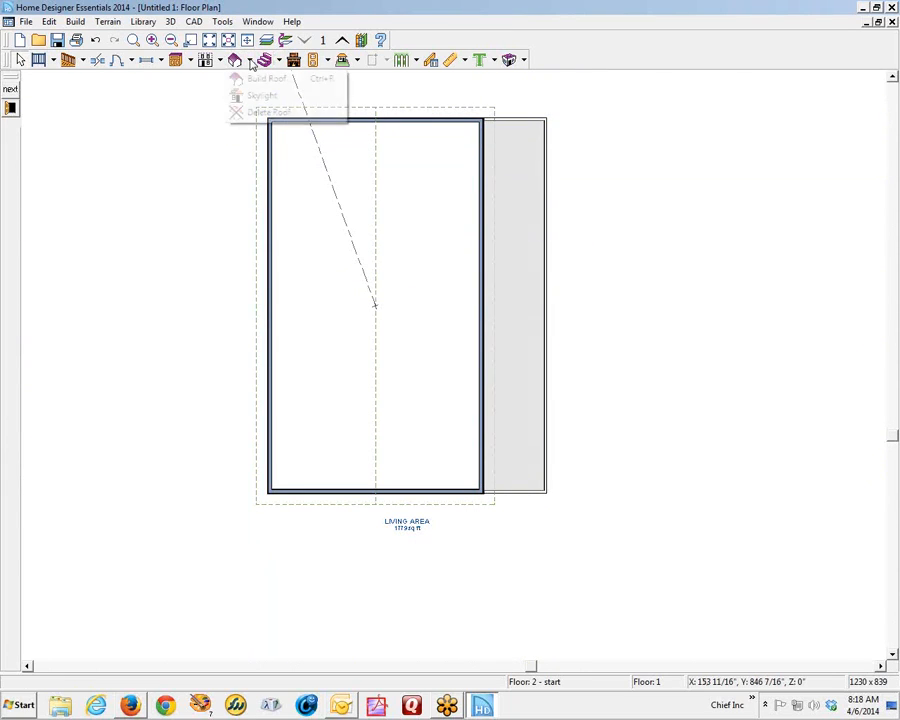
pyautogui.click(240, 78)
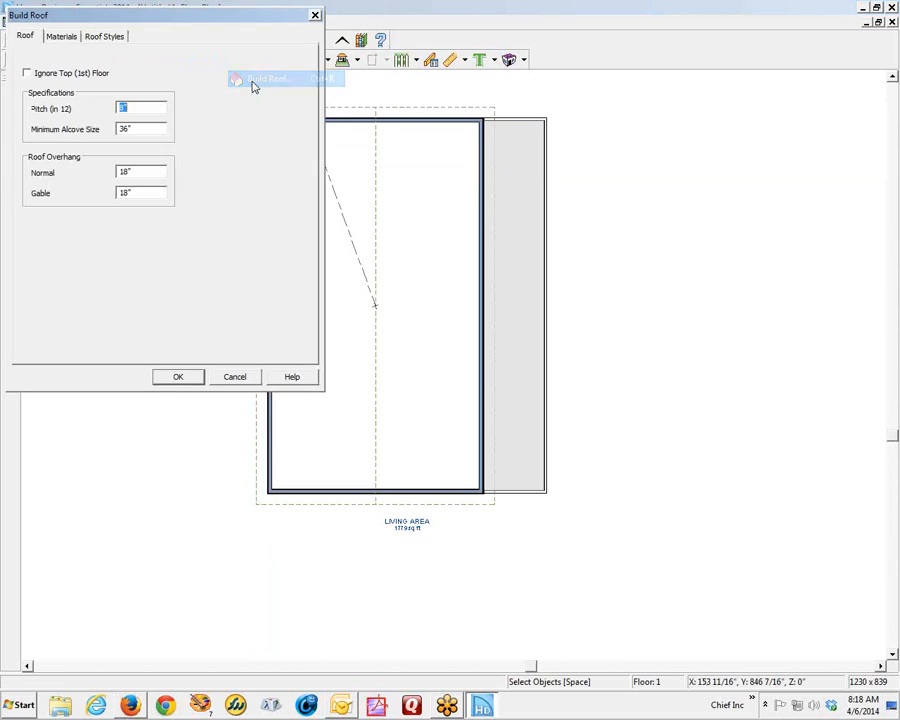
pyautogui.click(186, 378)
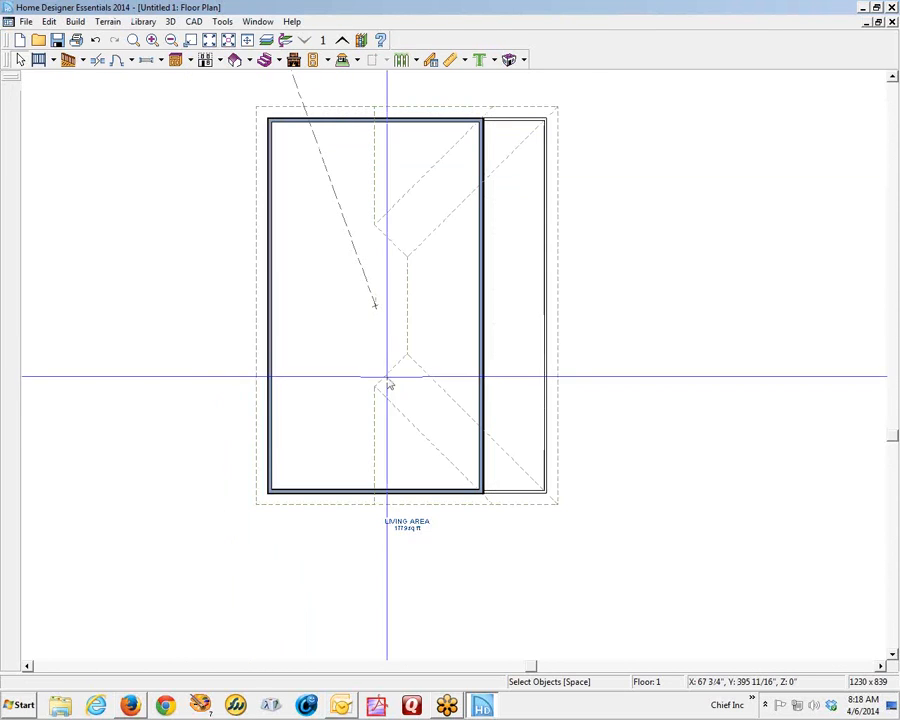
pyautogui.click(523, 62)
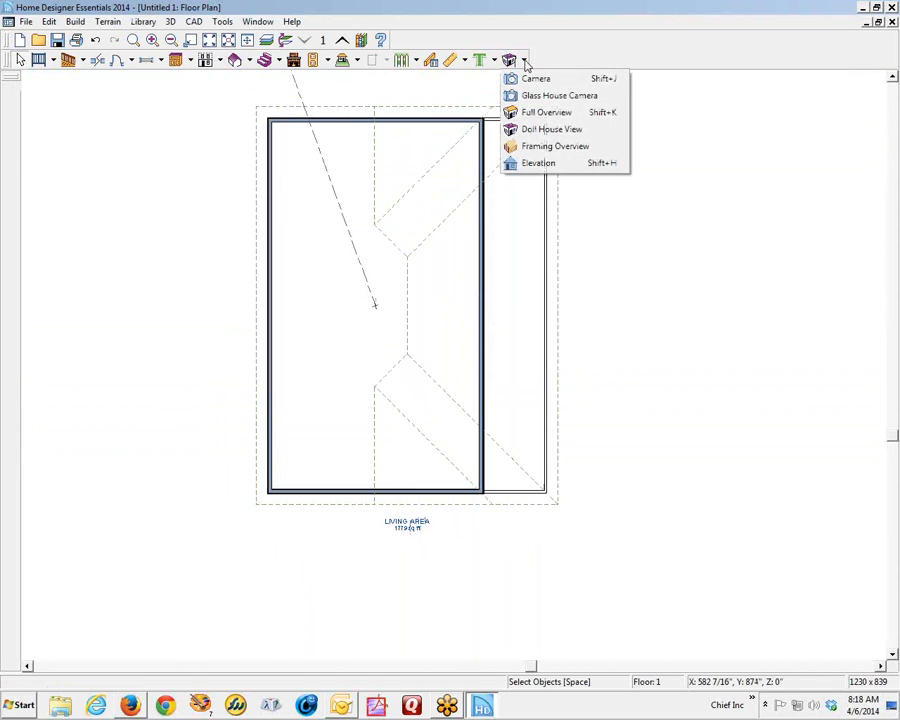
pyautogui.click(530, 113)
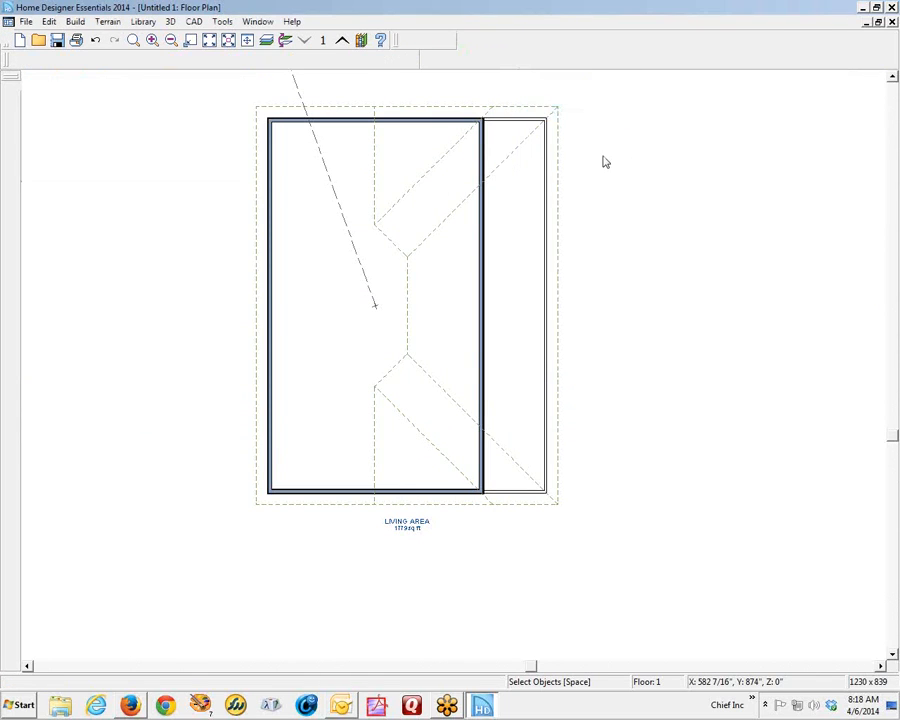
pyautogui.moveTo(494, 321); pyautogui.dragTo(569, 295)
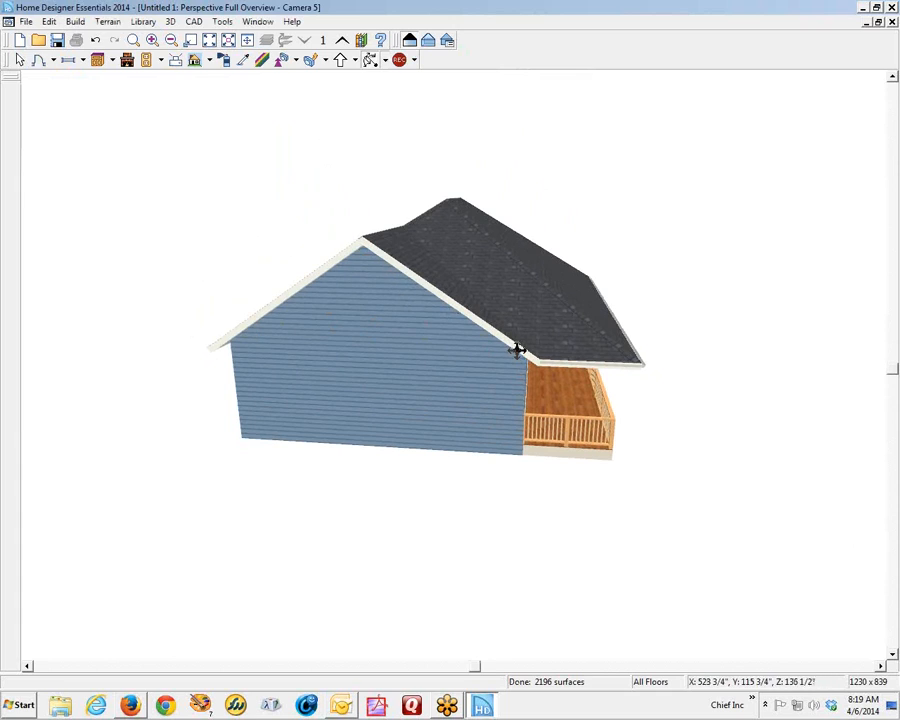
pyautogui.moveTo(466, 317); pyautogui.dragTo(388, 325)
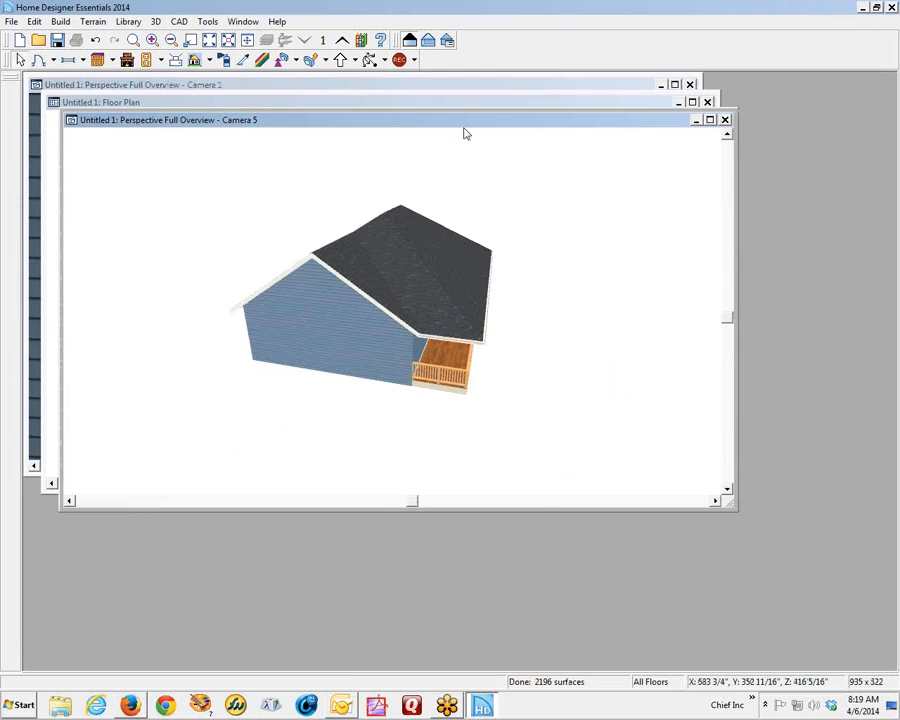
# Close the old Camera 1 overview and tile the Camera 5 overview beside the floor plan, framing the house in both
pyautogui.click(400, 91)
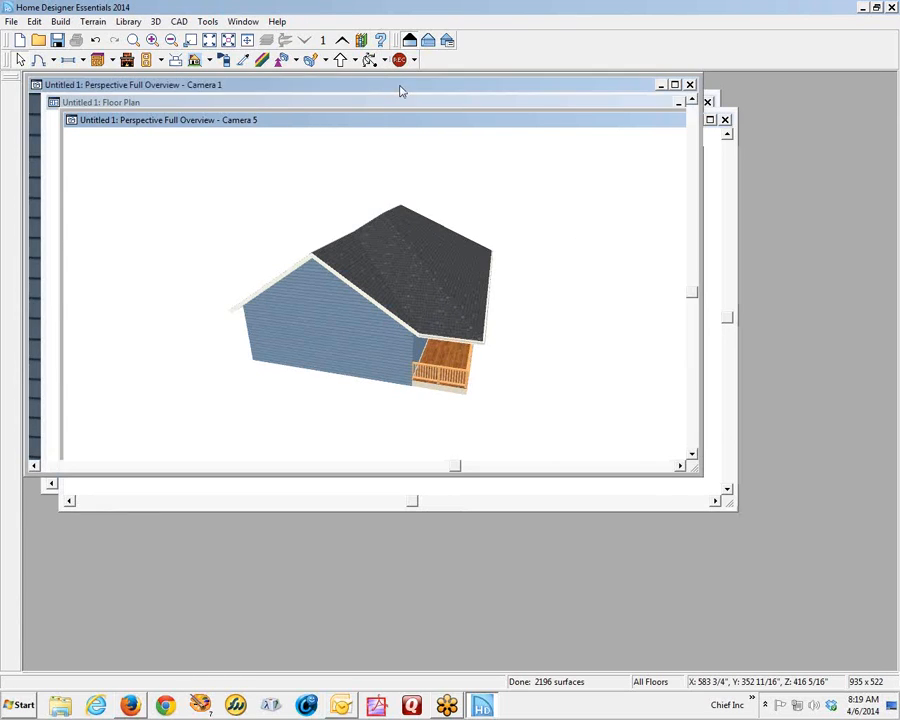
pyautogui.click(690, 85)
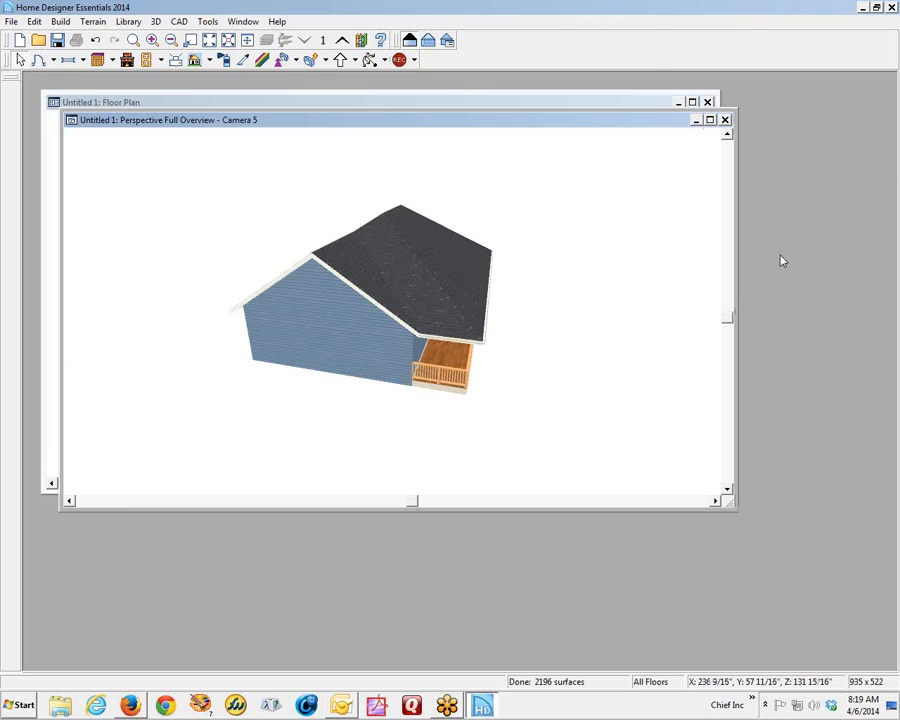
pyautogui.hotkey('shift', 'F7')
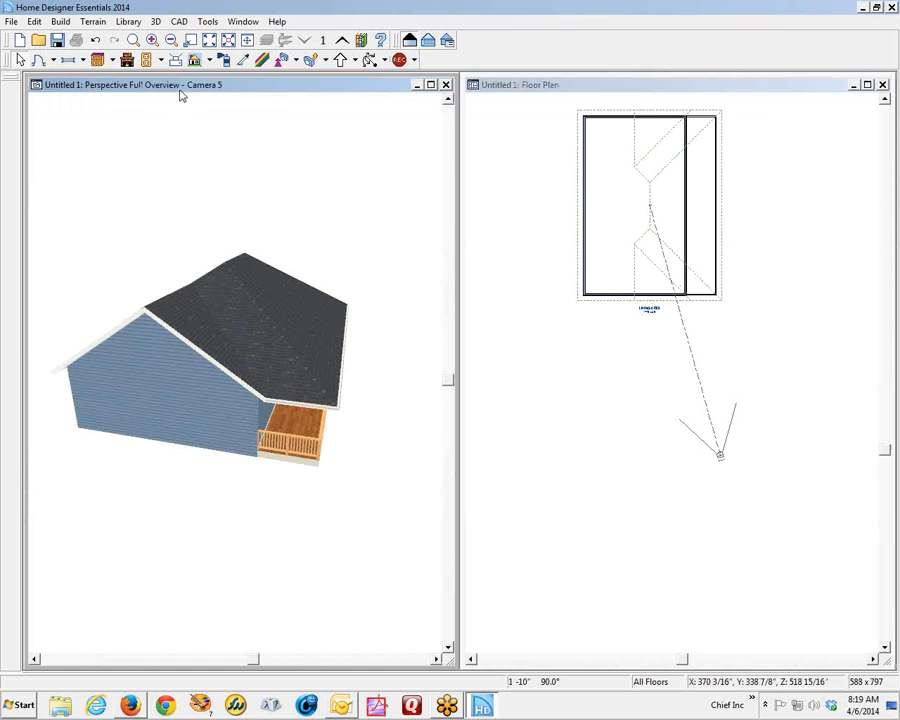
pyautogui.click(370, 60)
pyautogui.moveTo(332, 195); pyautogui.dragTo(335, 180)
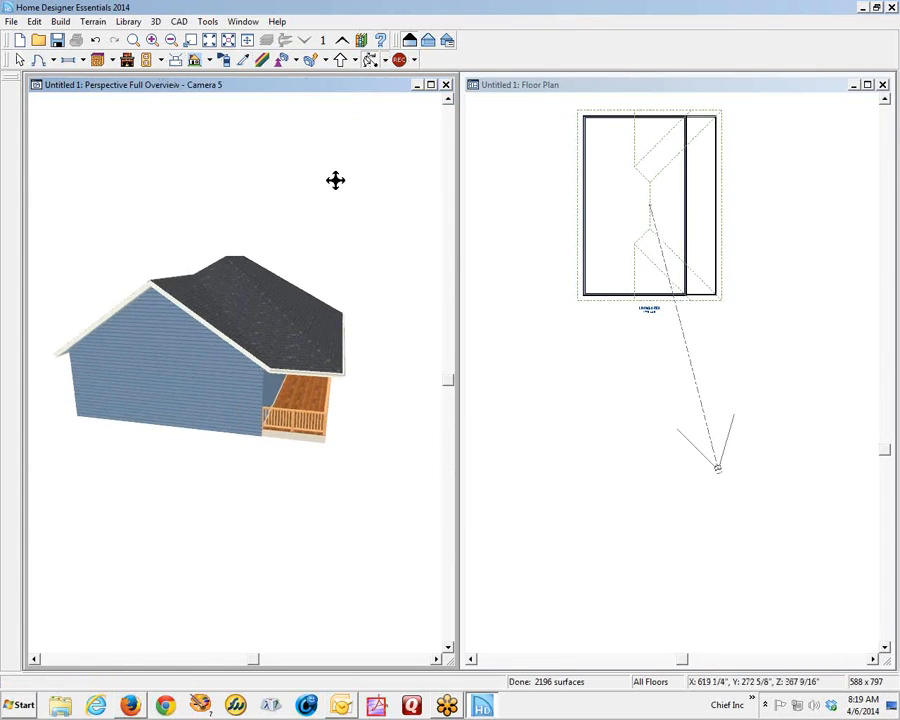
pyautogui.click(665, 185)
pyautogui.scroll(1, 666, 187)
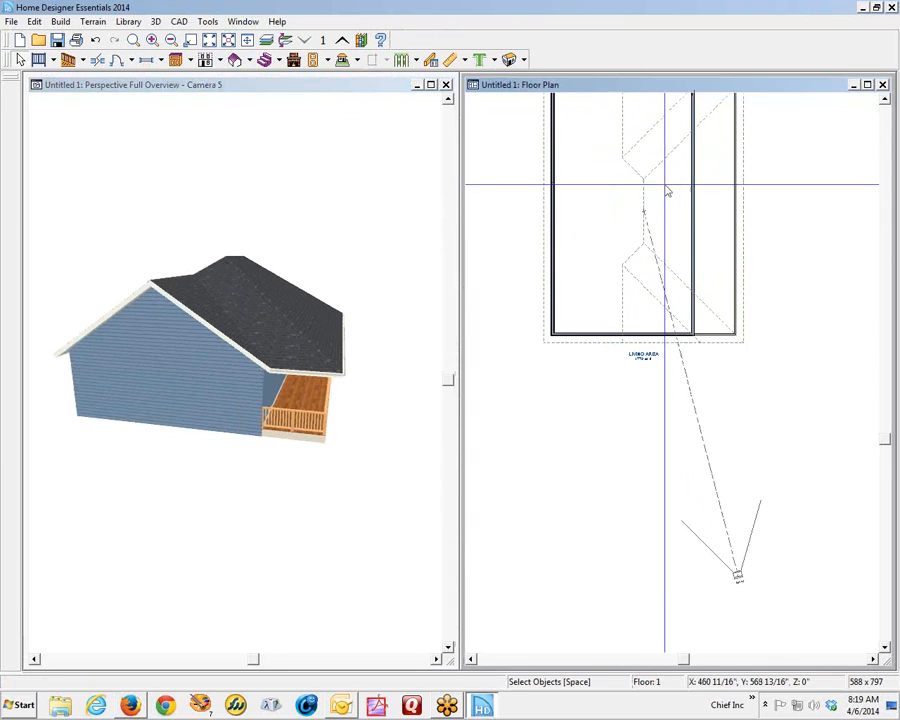
pyautogui.click(885, 102)
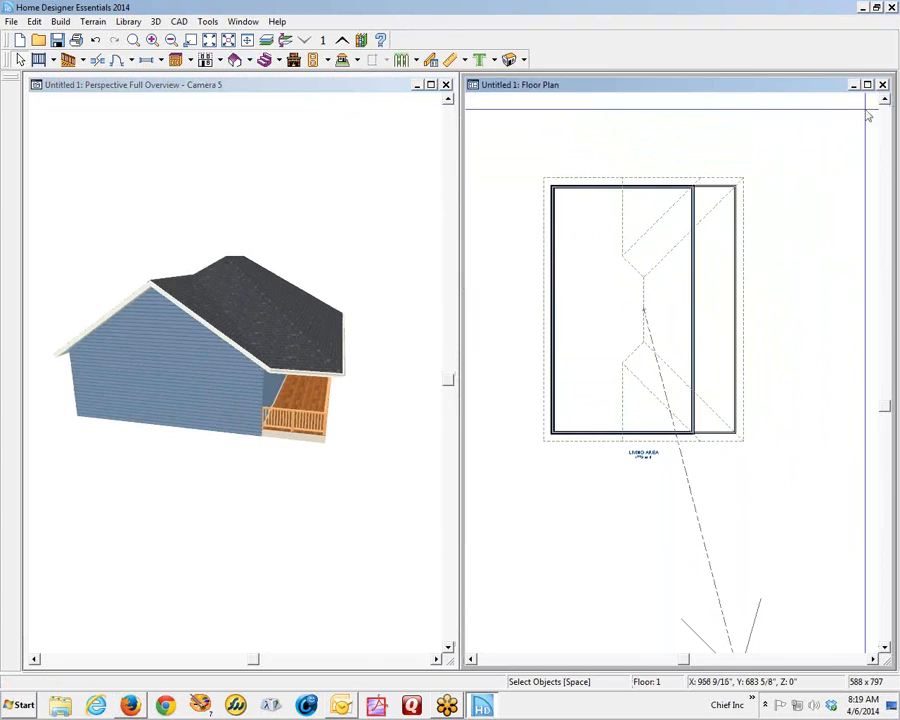
# Make the porch's short railing at the lower end of the floor plan a Full Gable Wall
pyautogui.click(719, 436)
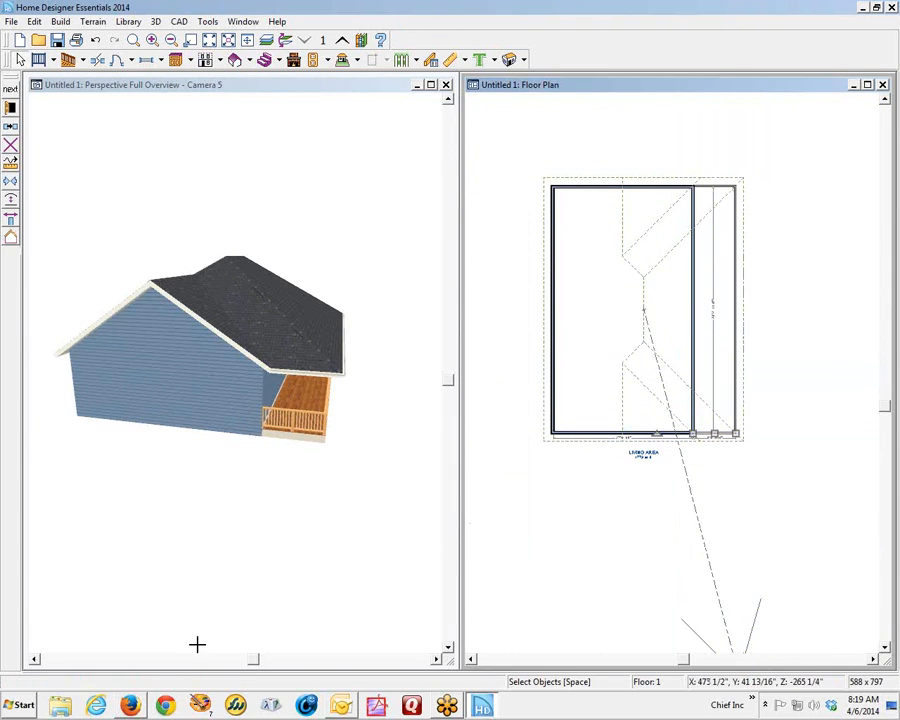
pyautogui.click(11, 108)
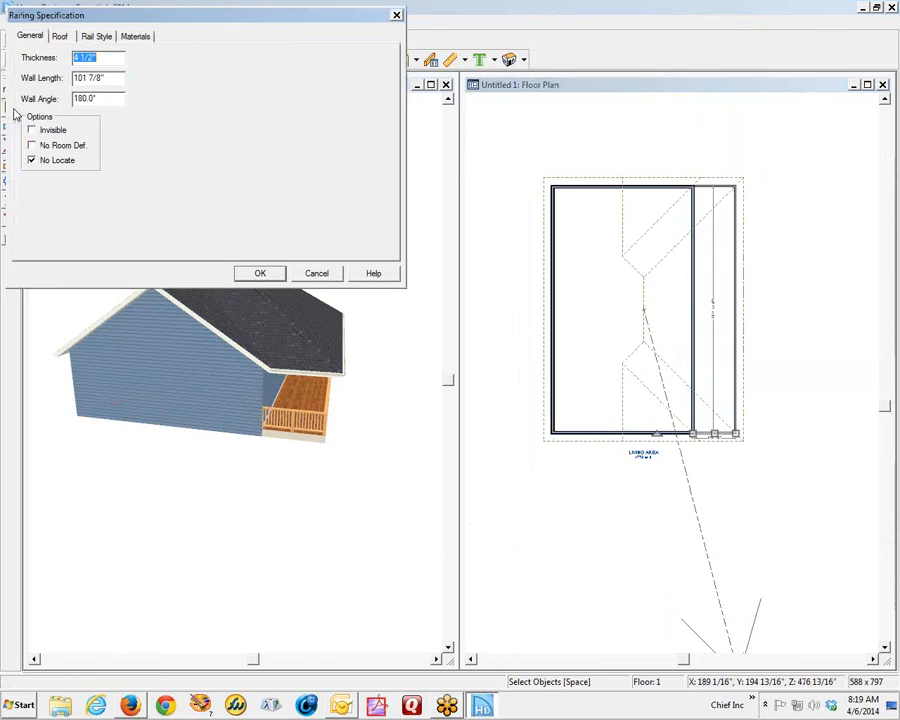
pyautogui.click(60, 37)
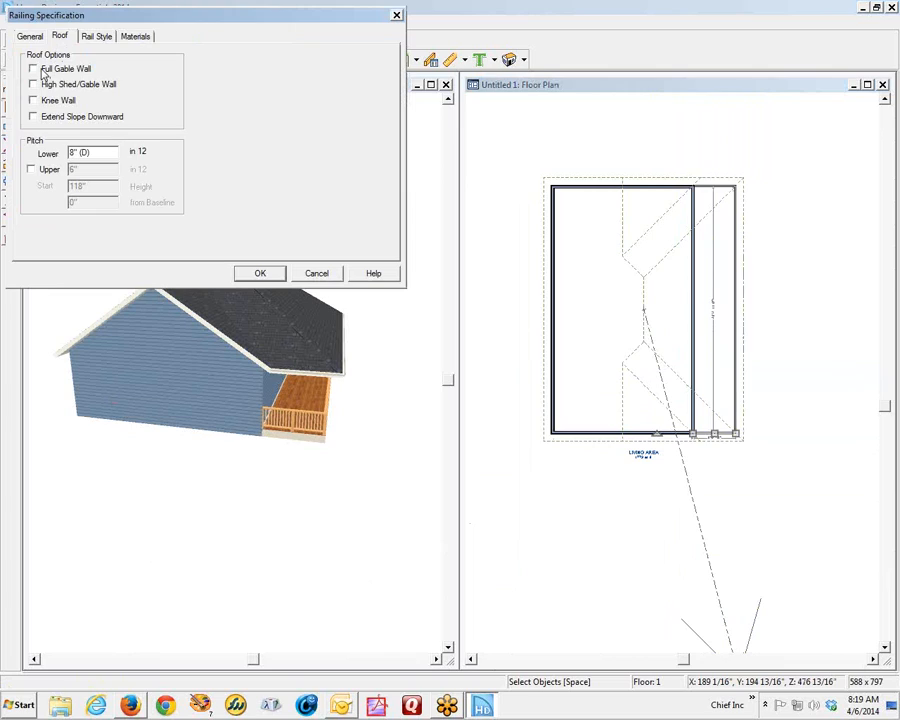
pyautogui.click(44, 70)
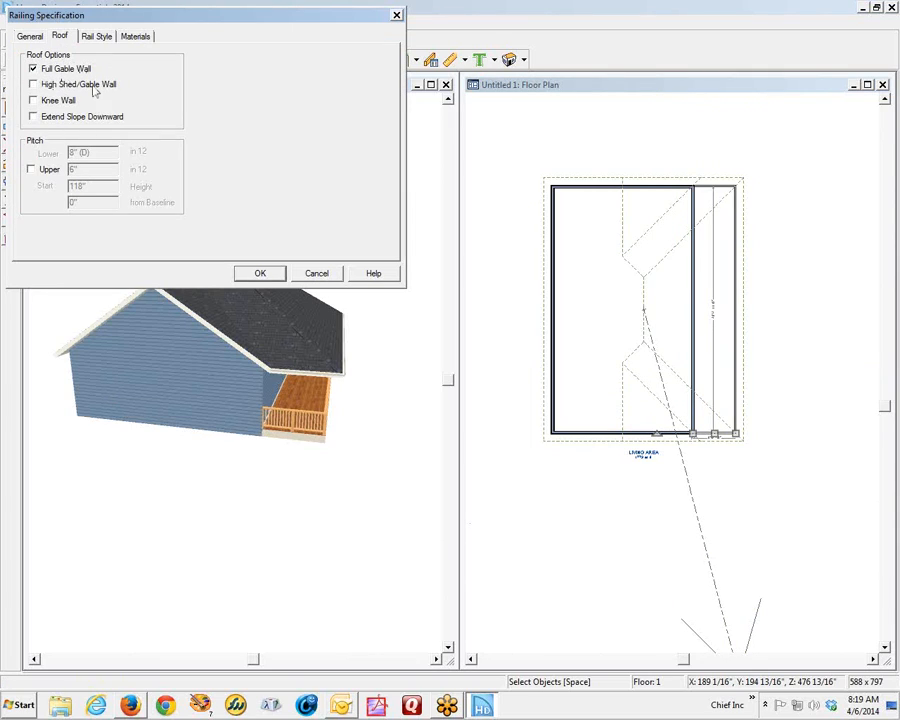
pyautogui.click(260, 274)
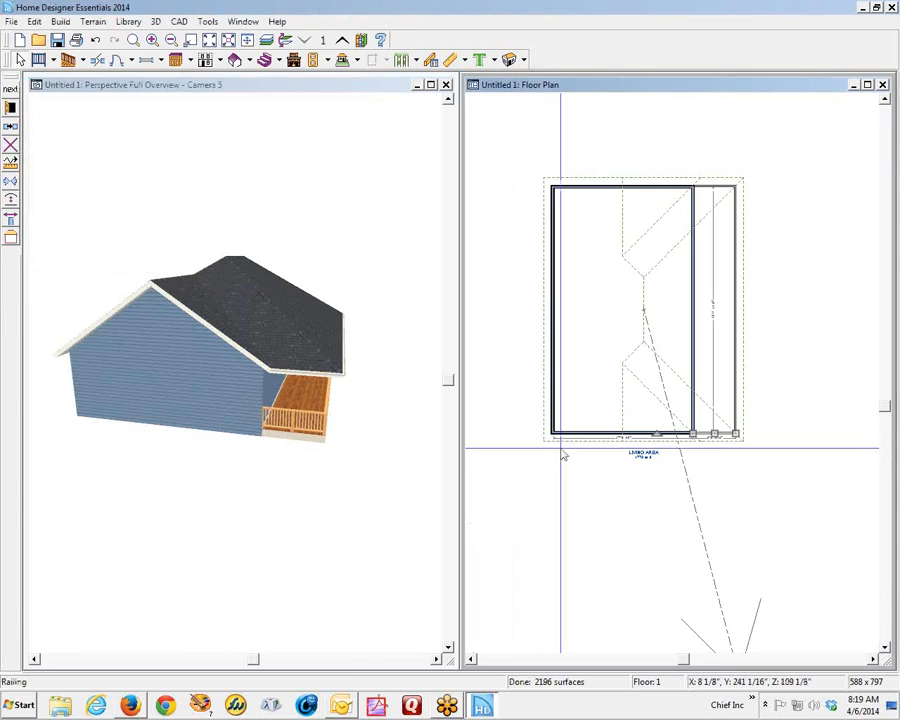
# Make the porch's short railing at the upper end of the floor plan a Full Gable Wall as well
pyautogui.click(719, 185)
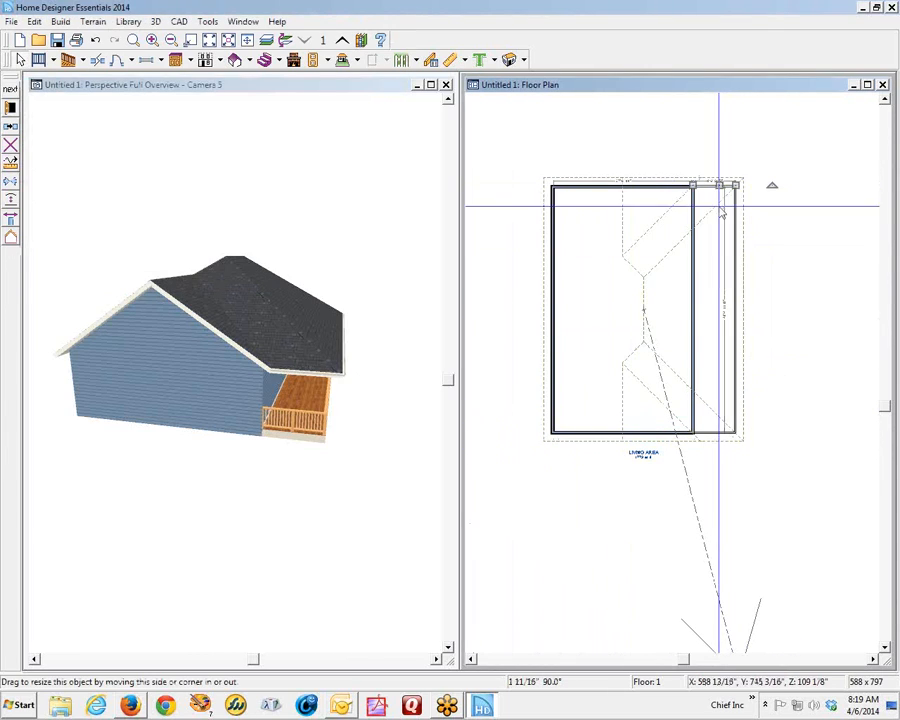
pyautogui.click(11, 108)
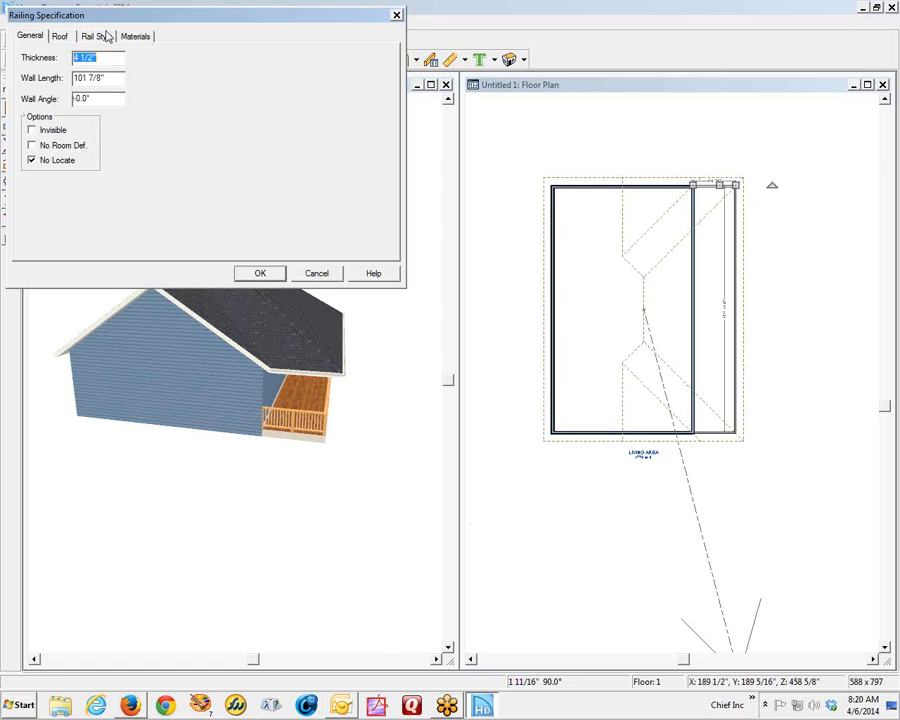
pyautogui.click(60, 36)
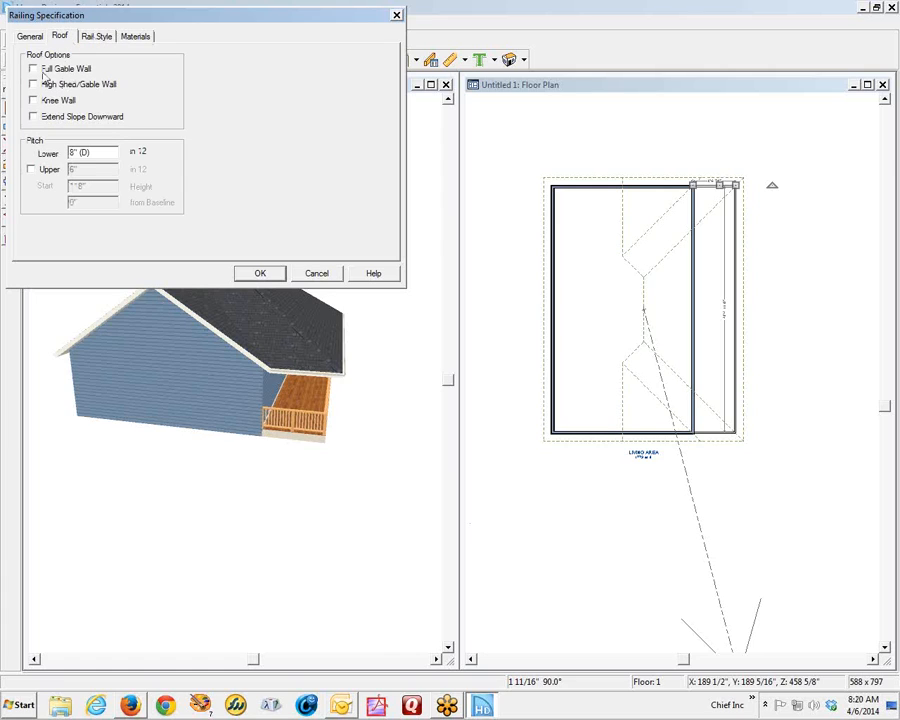
pyautogui.click(44, 69)
pyautogui.click(259, 274)
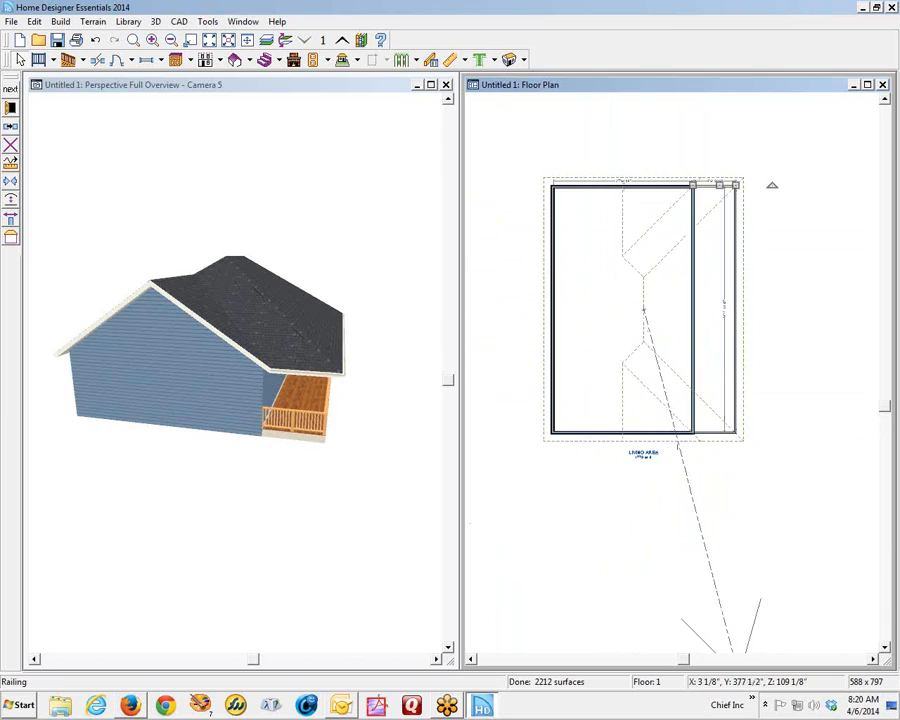
# Set the lower roof pitch of the porch's long outer railing to 1 in 12 and rebuild the roof
pyautogui.click(737, 330)
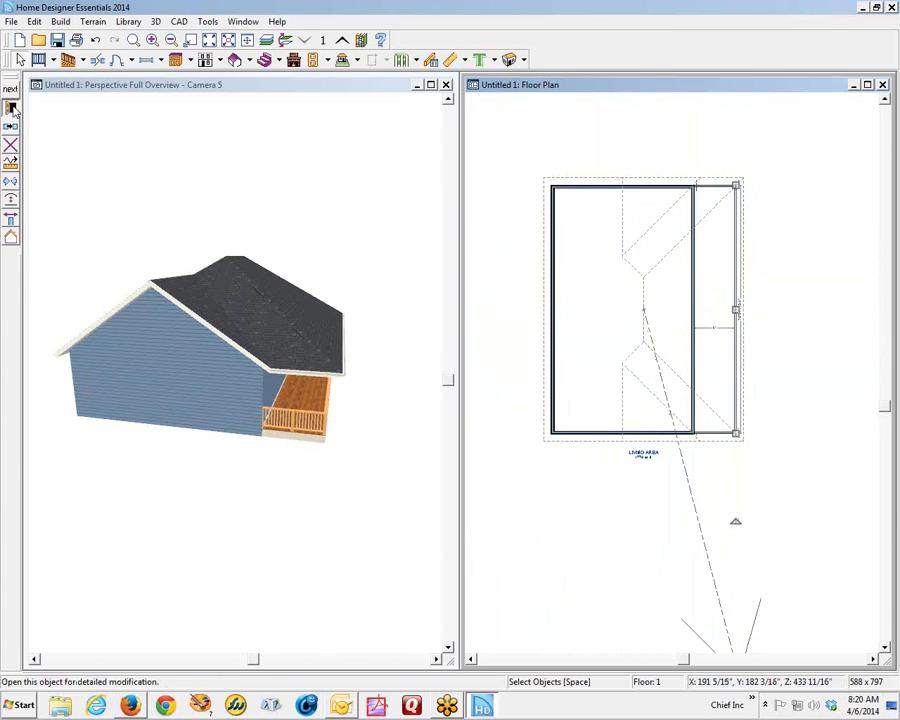
pyautogui.click(10, 107)
pyautogui.click(59, 37)
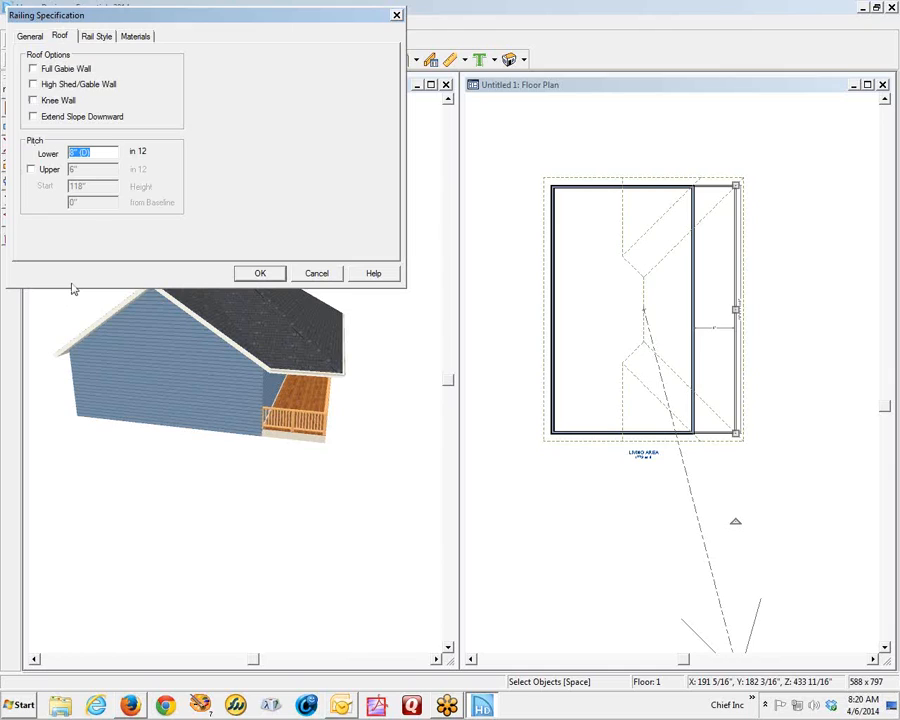
pyautogui.write('1')
pyautogui.click(255, 274)
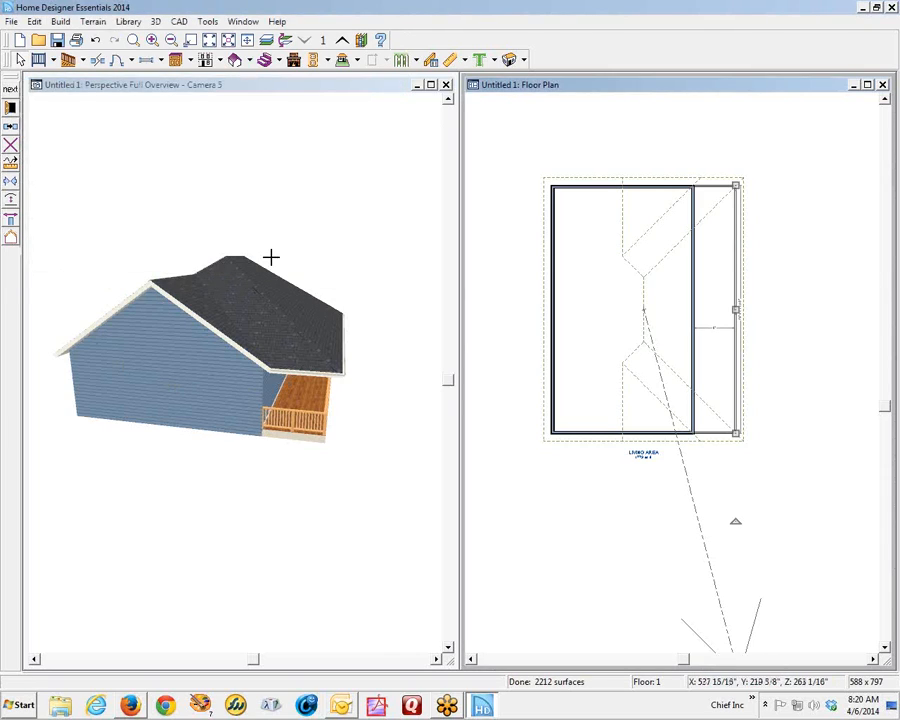
pyautogui.click(235, 59)
pyautogui.click(253, 79)
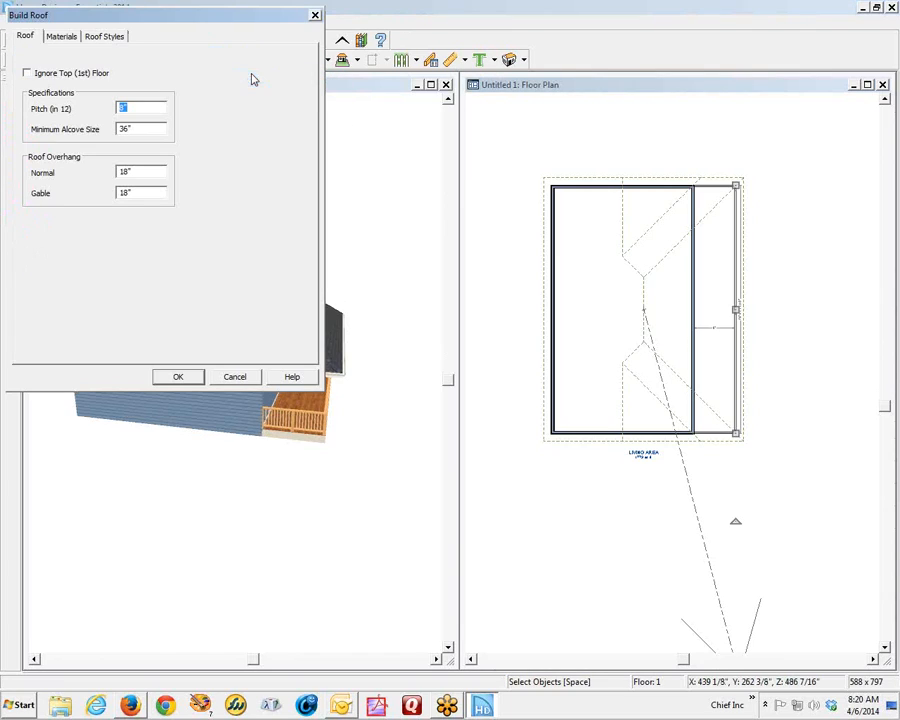
pyautogui.click(180, 380)
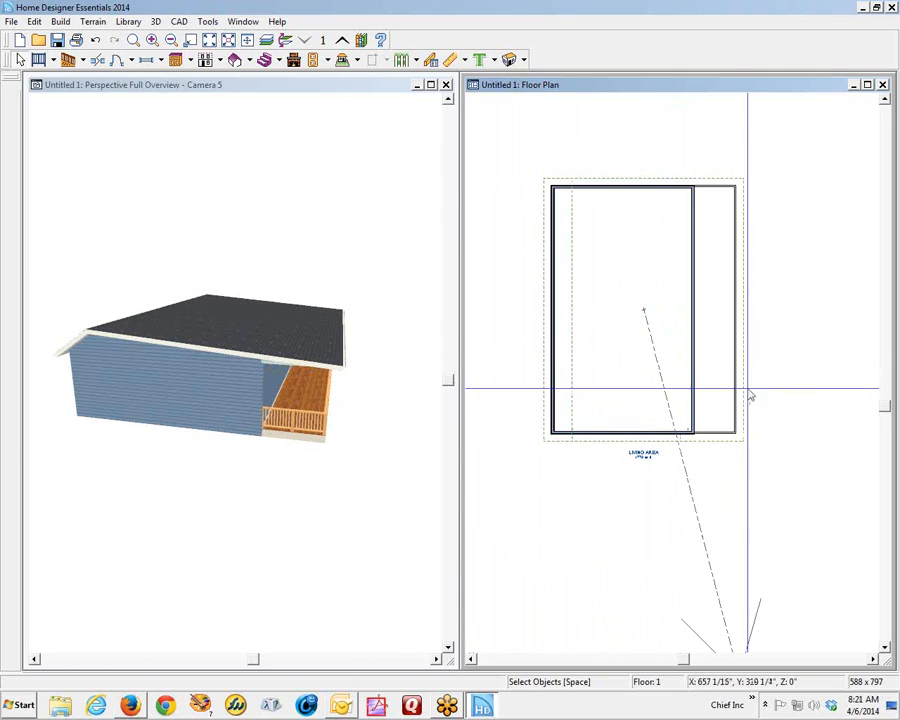
# Enable an upper roof pitch on the porch's long outer railing and set it to 8 in 12
pyautogui.click(738, 327)
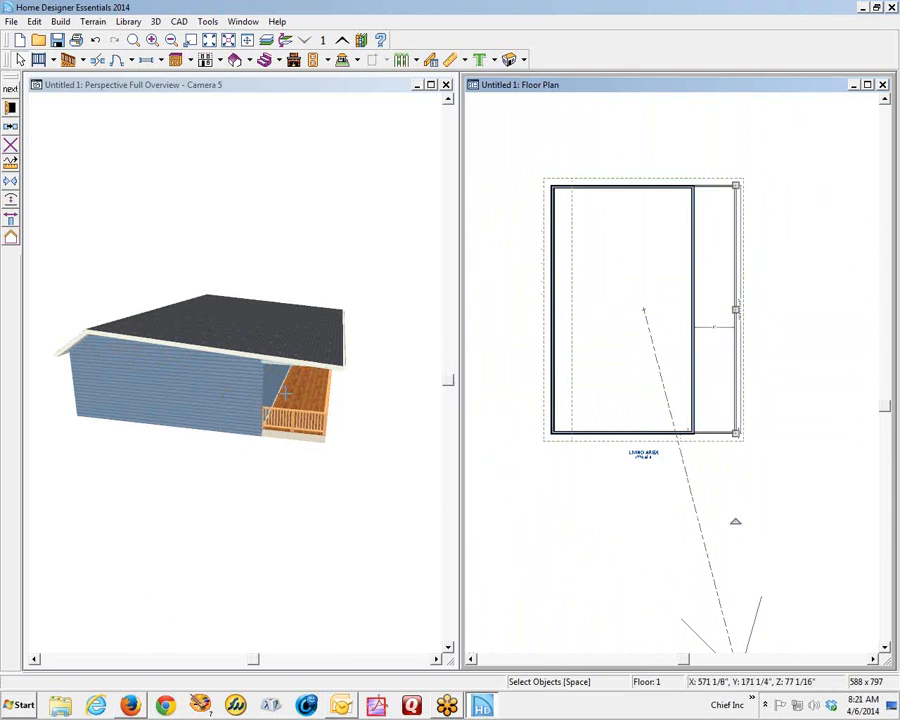
pyautogui.click(10, 107)
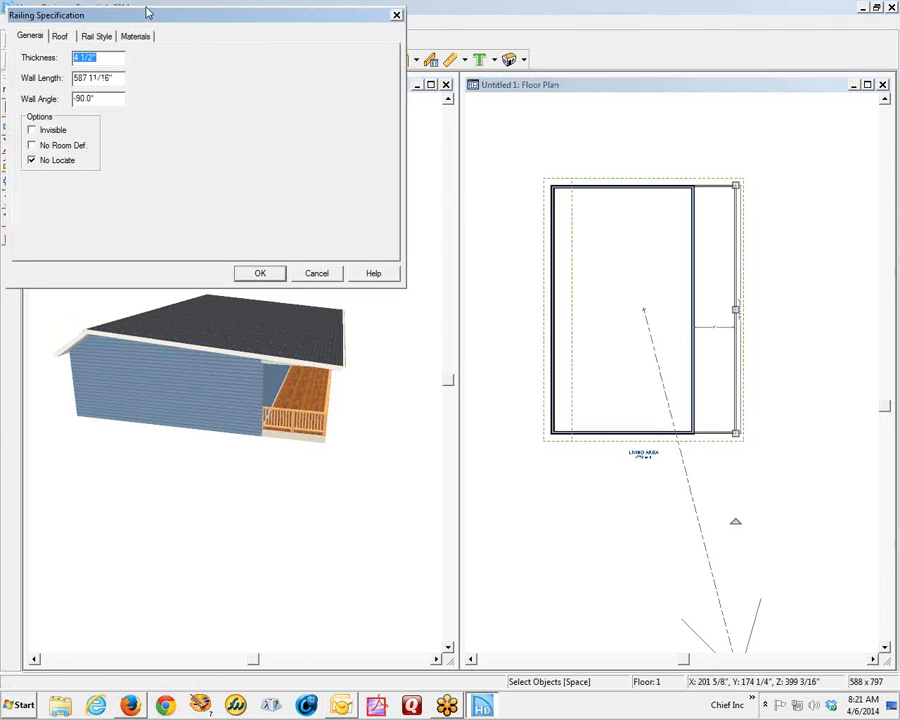
pyautogui.moveTo(160, 18); pyautogui.dragTo(570, 350)
pyautogui.click(469, 370)
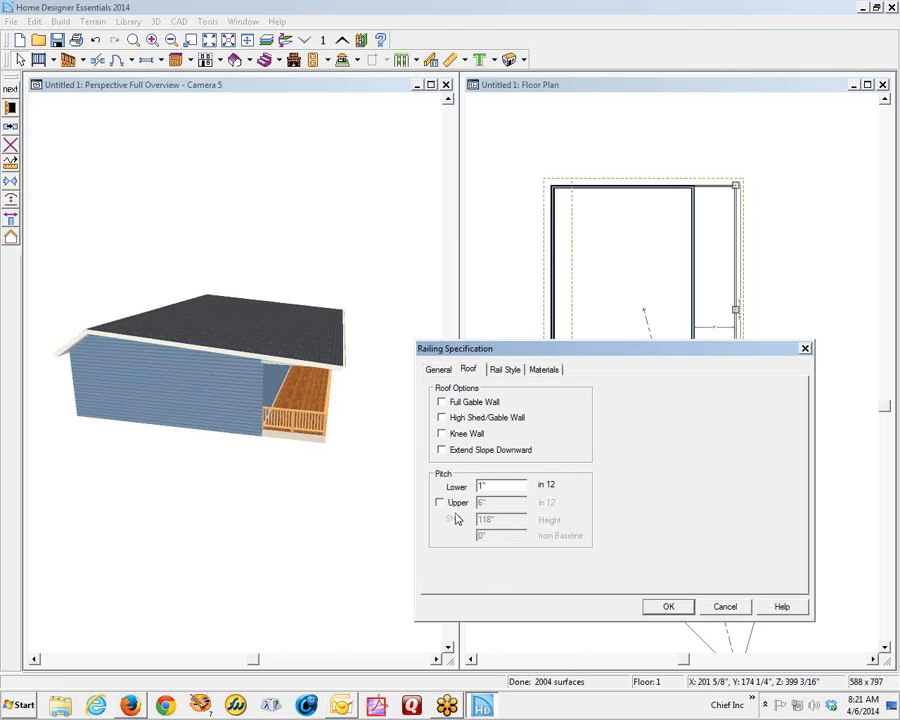
pyautogui.click(450, 505)
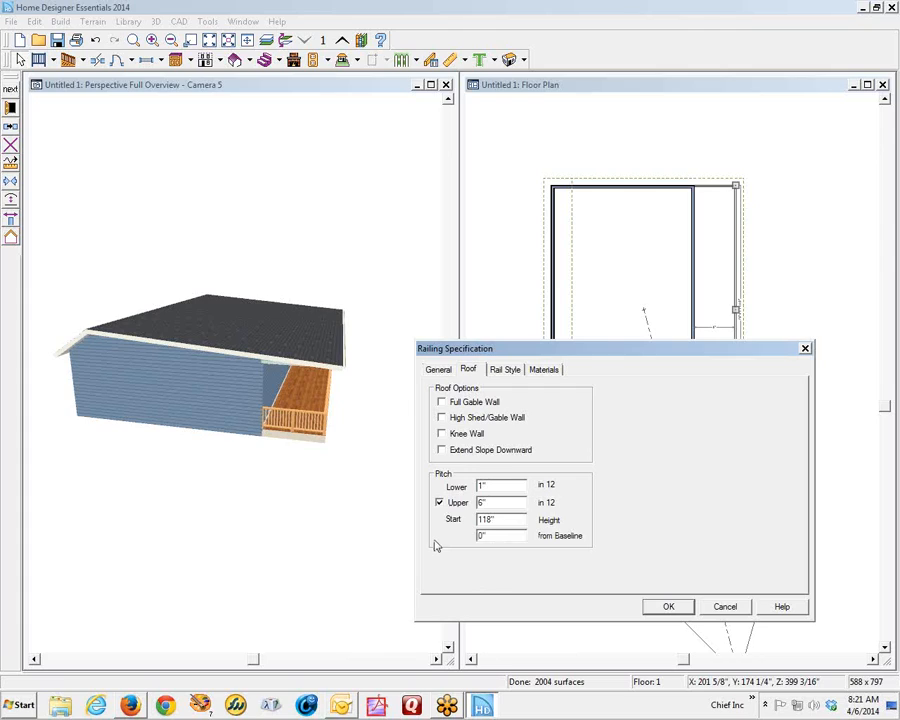
pyautogui.click(441, 503)
pyautogui.click(443, 503)
pyautogui.doubleClick(500, 487)
pyautogui.press('Tab')
pyautogui.write('8')
pyautogui.moveTo(490, 519); pyautogui.dragTo(471, 519)
pyautogui.click(671, 609)
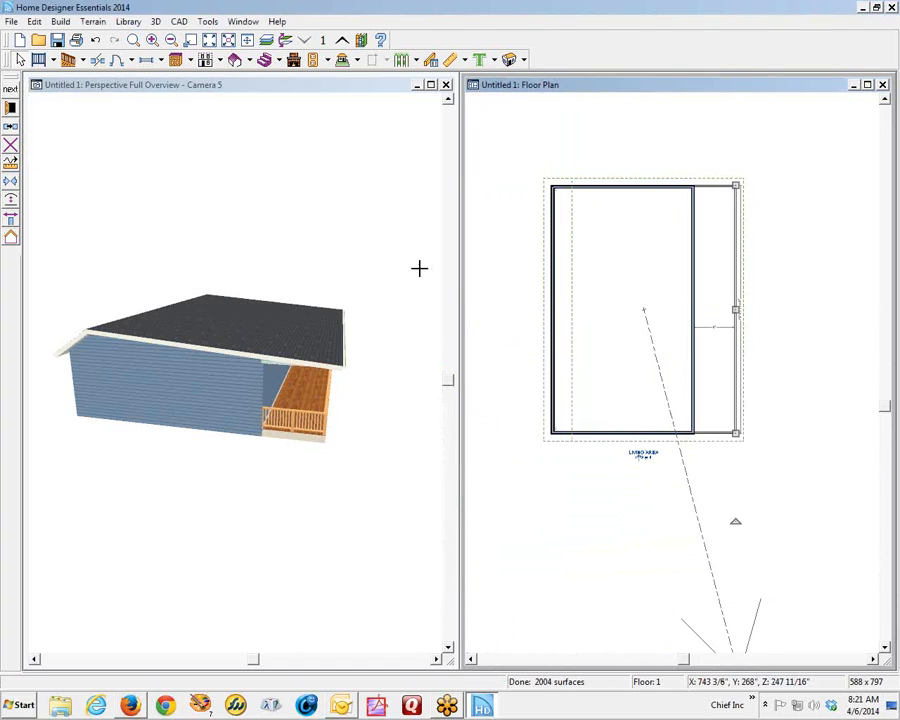
# Rebuild the roof to apply the long railing's two pitches, keeping the Build Roof settings as they are
pyautogui.click(234, 60)
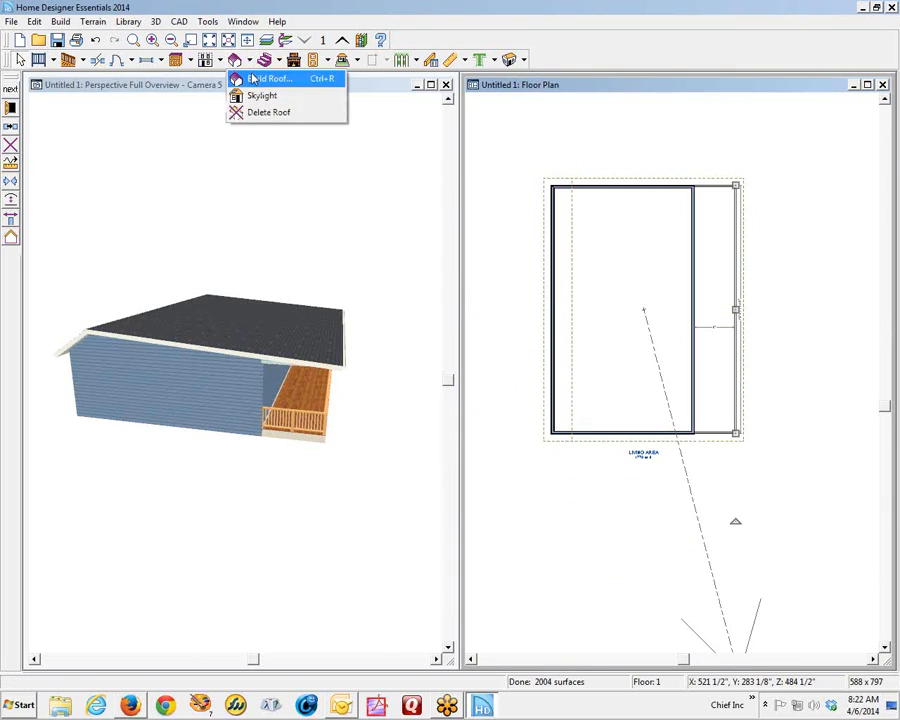
pyautogui.click(258, 84)
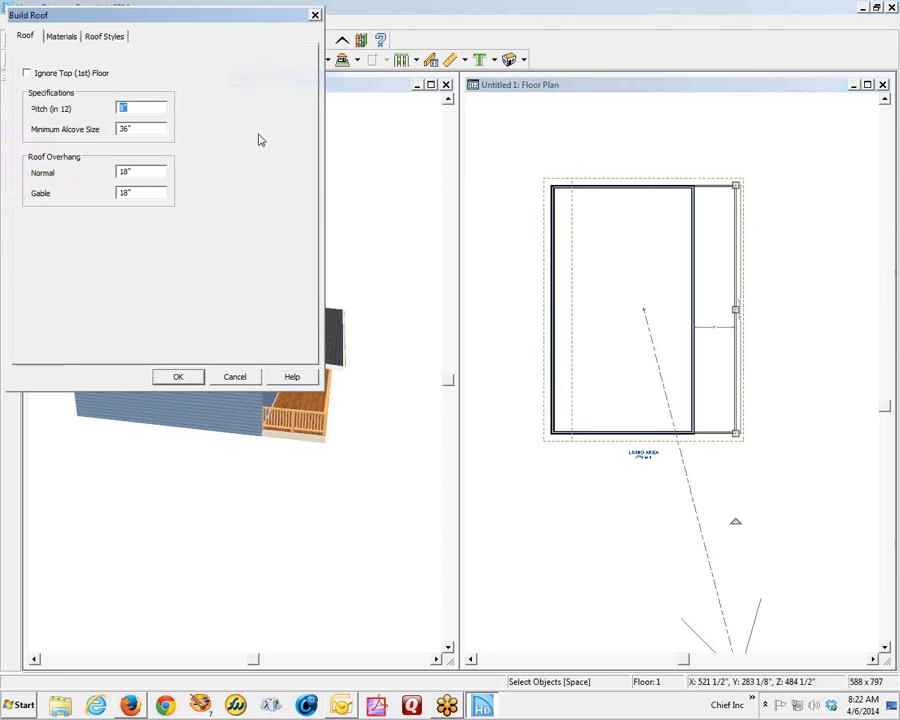
pyautogui.click(179, 376)
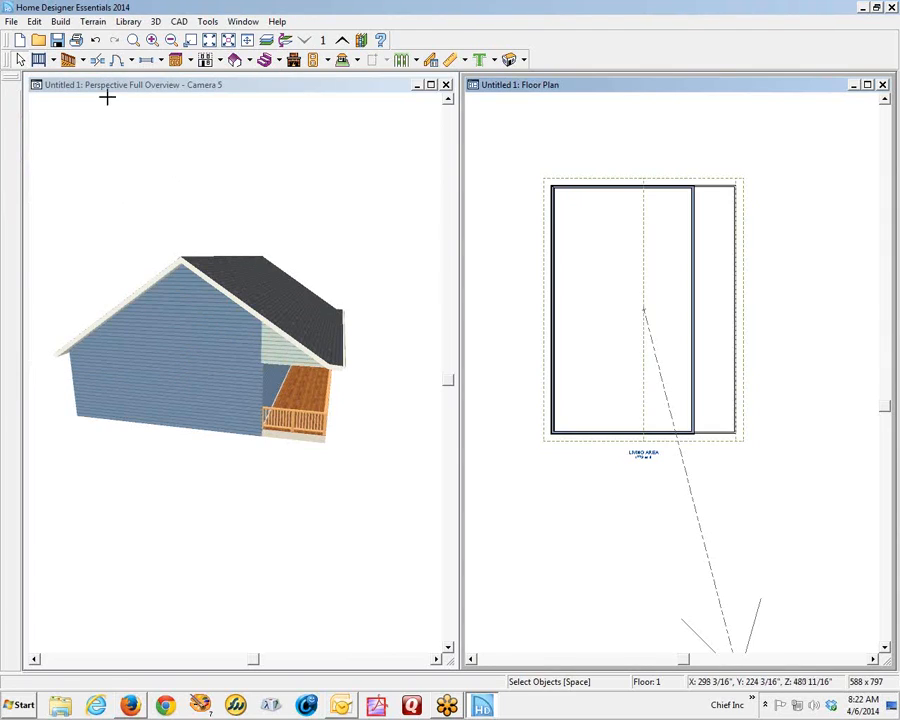
# Review the lower pitch, upper pitch, start height and baseline distance set on the porch's long outer railing
pyautogui.moveTo(173, 238); pyautogui.dragTo(262, 291)
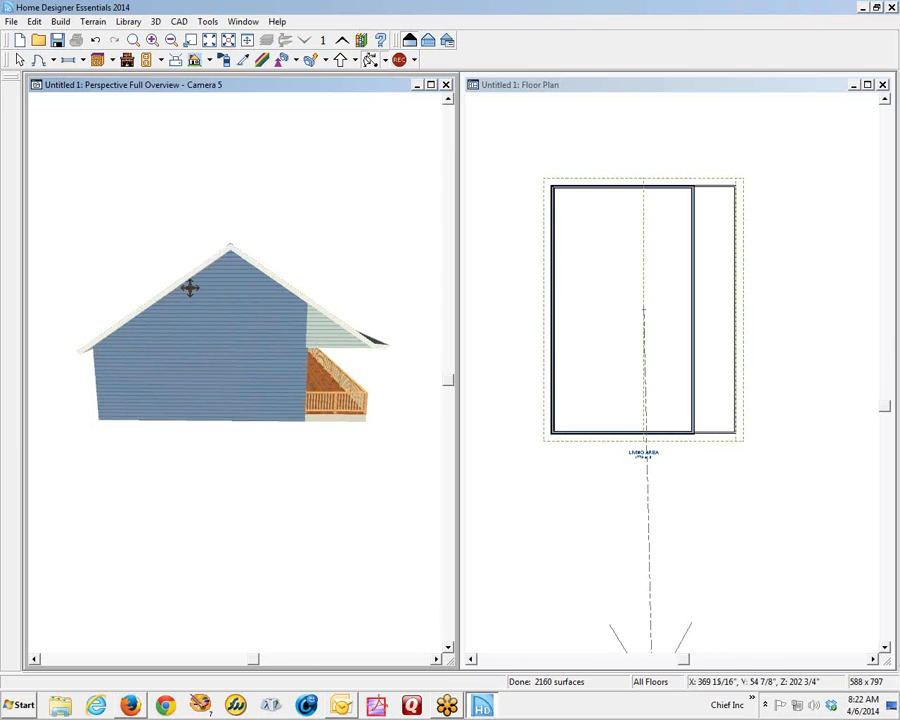
pyautogui.click(737, 318)
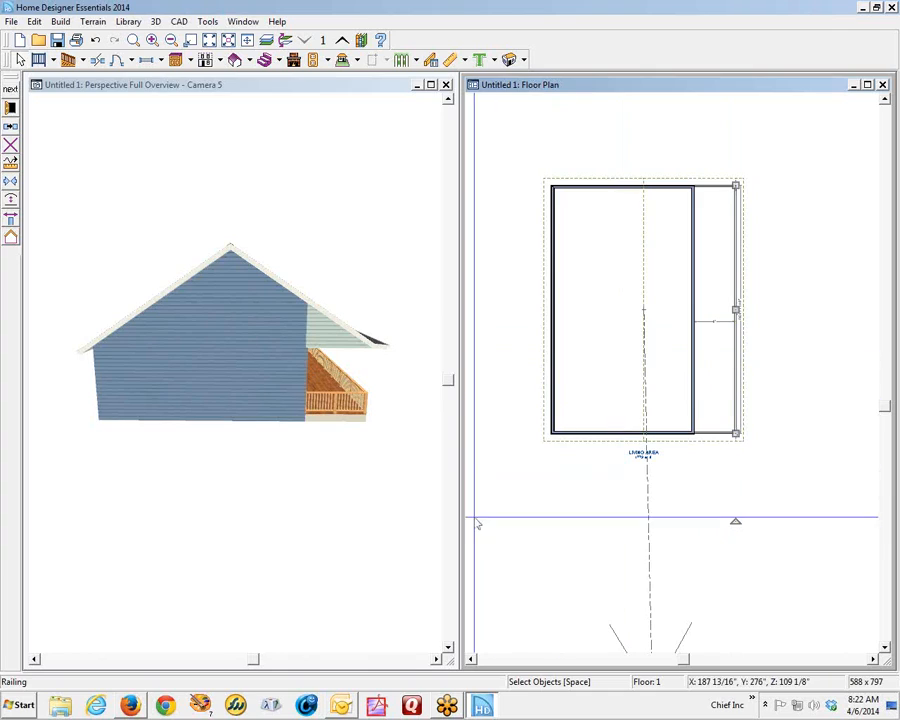
pyautogui.click(10, 108)
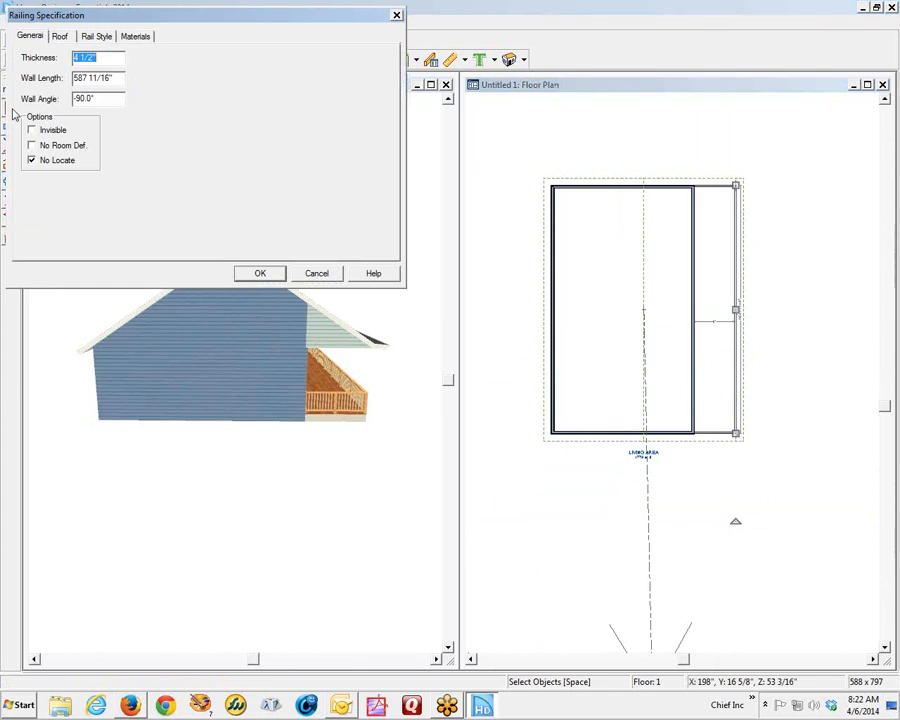
pyautogui.click(60, 37)
pyautogui.moveTo(157, 18); pyautogui.dragTo(361, 217)
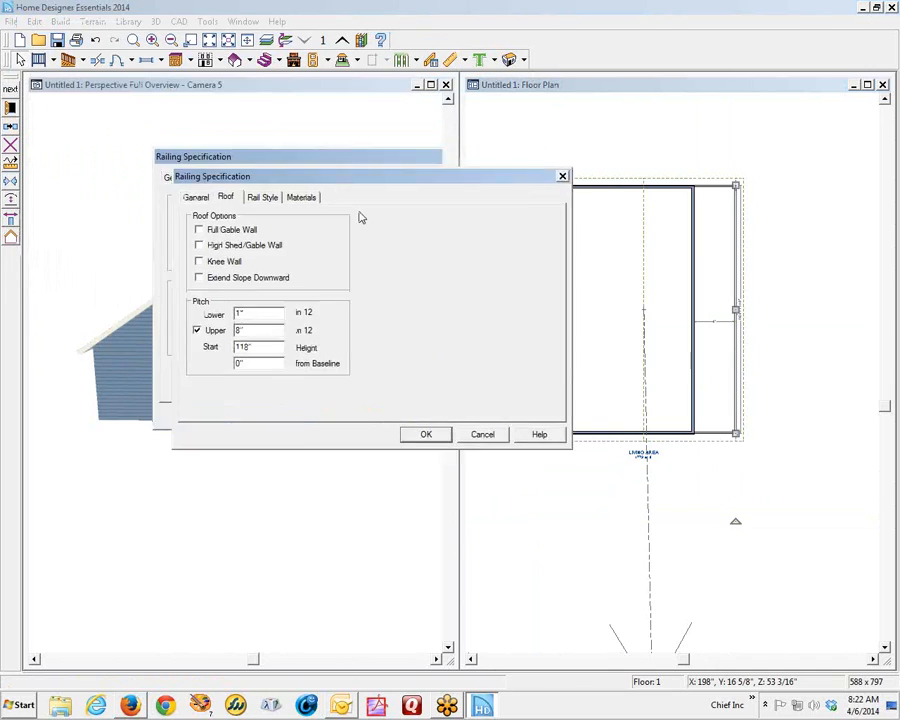
pyautogui.moveTo(322, 179); pyautogui.dragTo(520, 392)
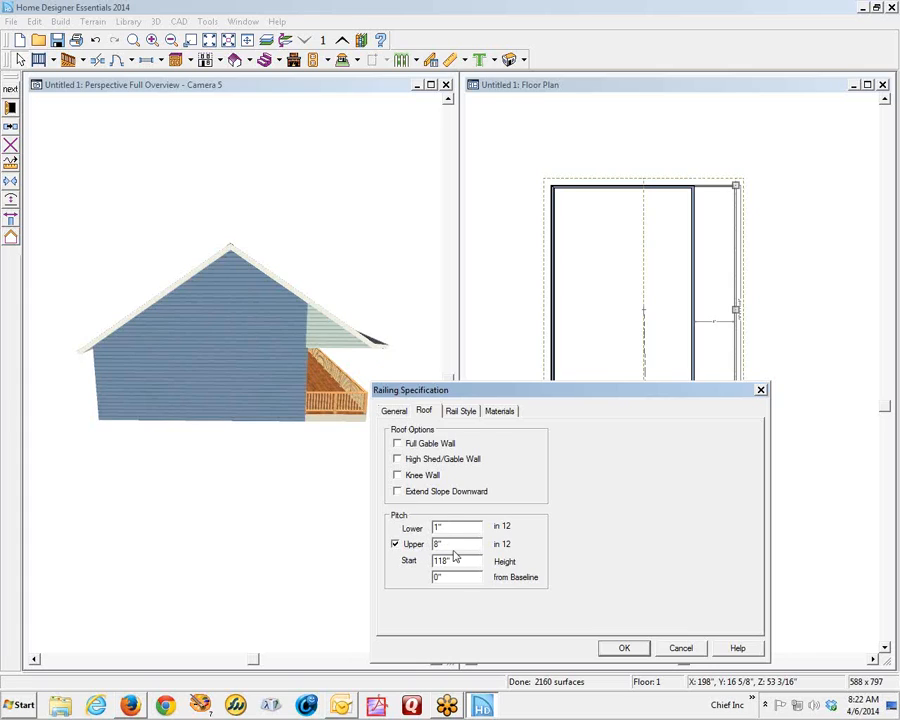
pyautogui.click(663, 648)
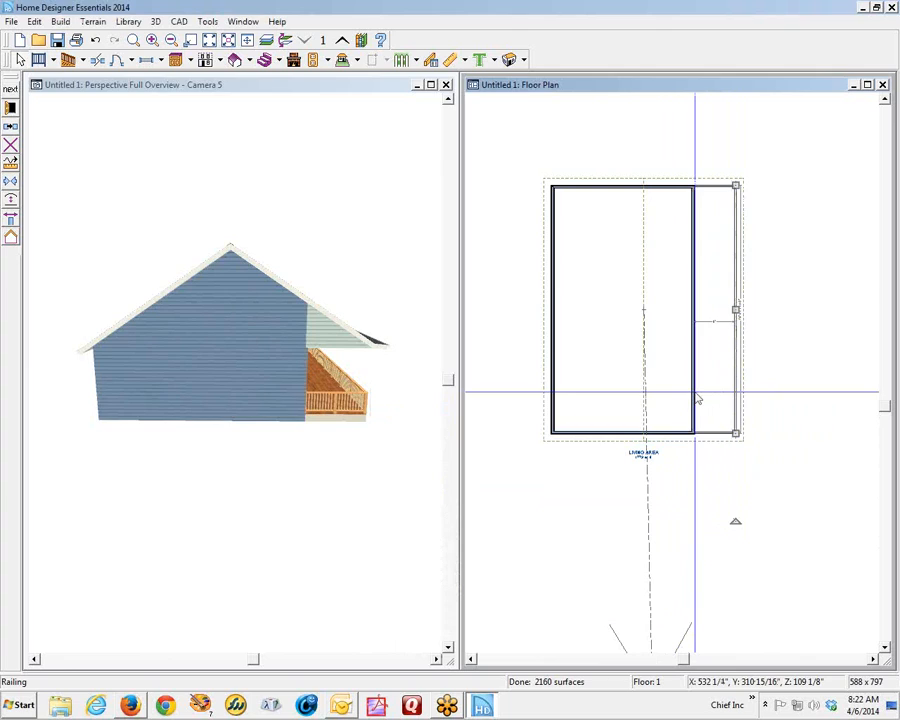
# Measure the porch's depth with the Tape Measure from the long outer railing to the house wall
pyautogui.click(453, 62)
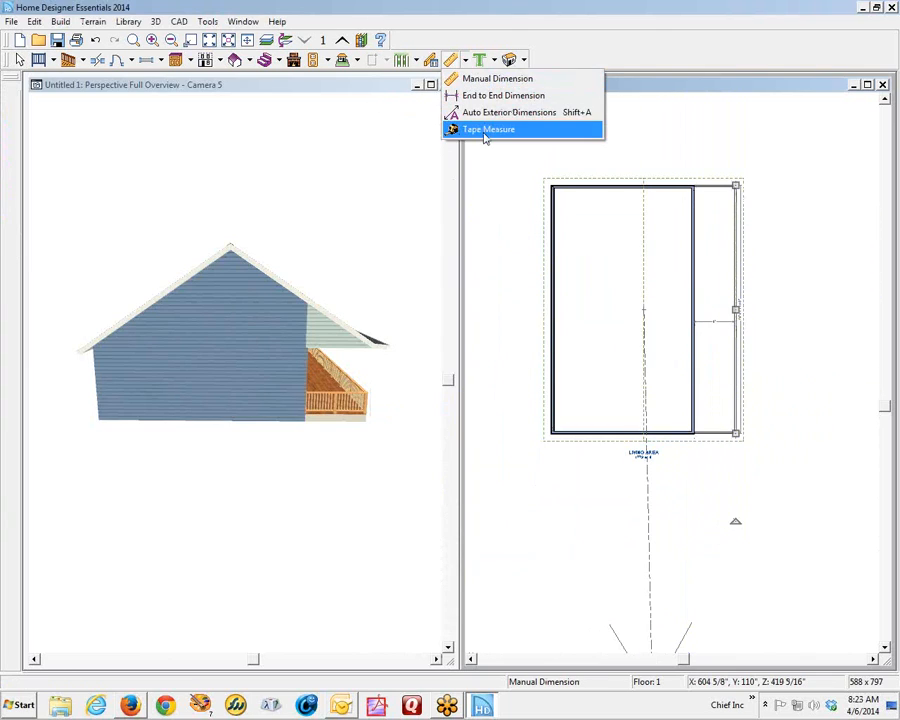
pyautogui.click(484, 130)
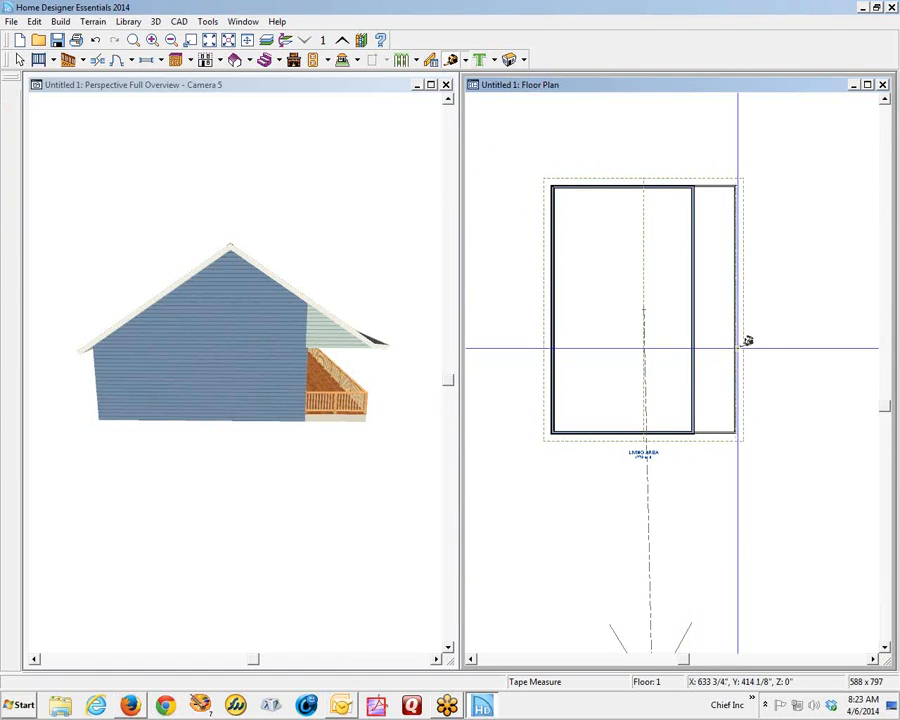
pyautogui.moveTo(745, 342); pyautogui.dragTo(707, 344)
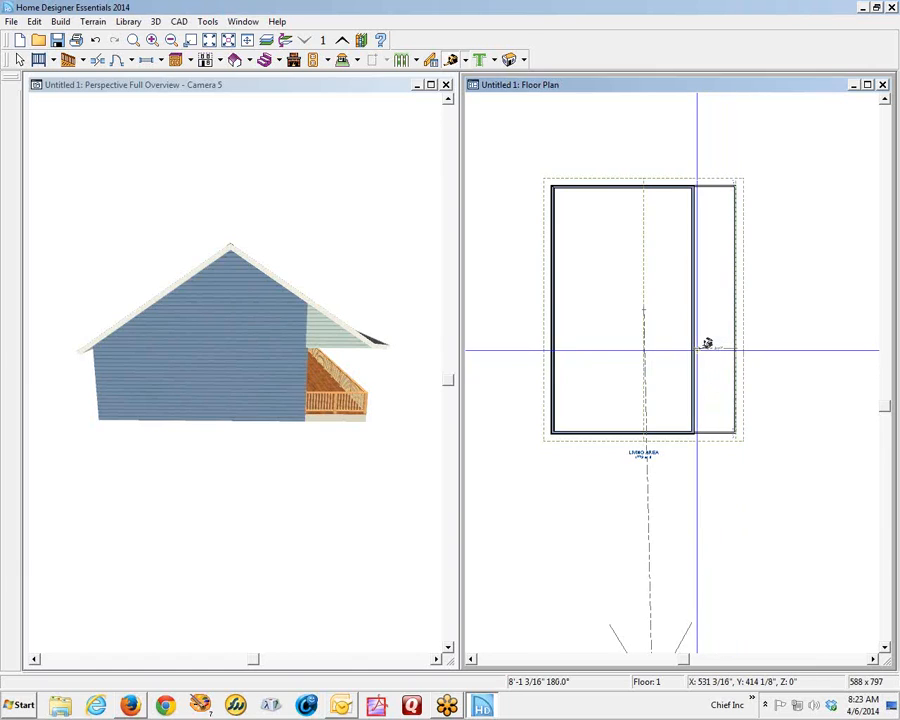
pyautogui.moveTo(707, 344); pyautogui.dragTo(714, 348)
pyautogui.press('space')
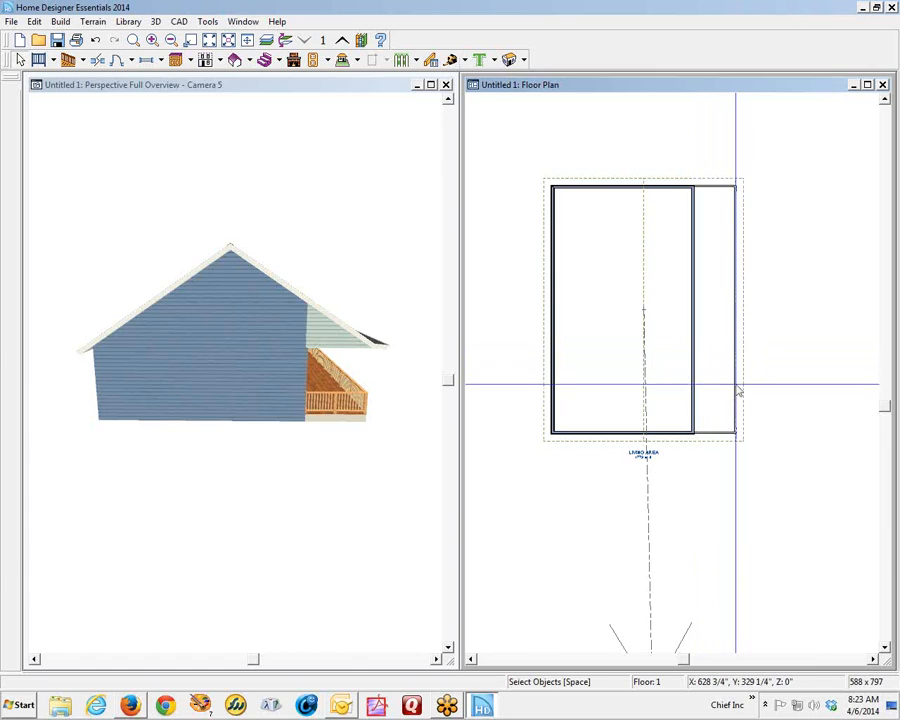
# Set the upper pitch on the porch's long outer railing to start 8' (96") from the baseline
pyautogui.click(733, 384)
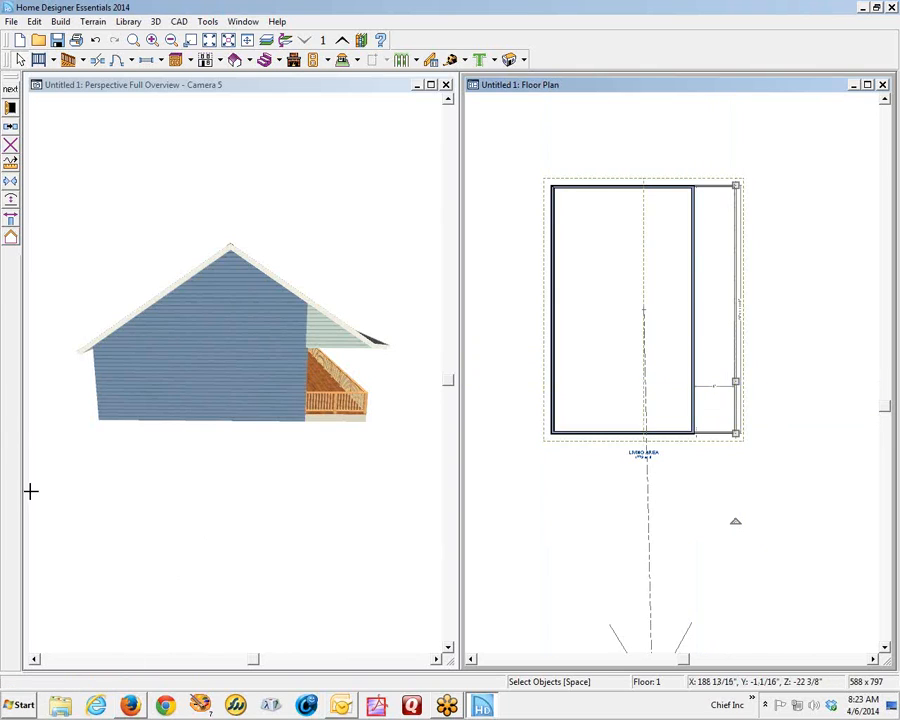
pyautogui.click(10, 108)
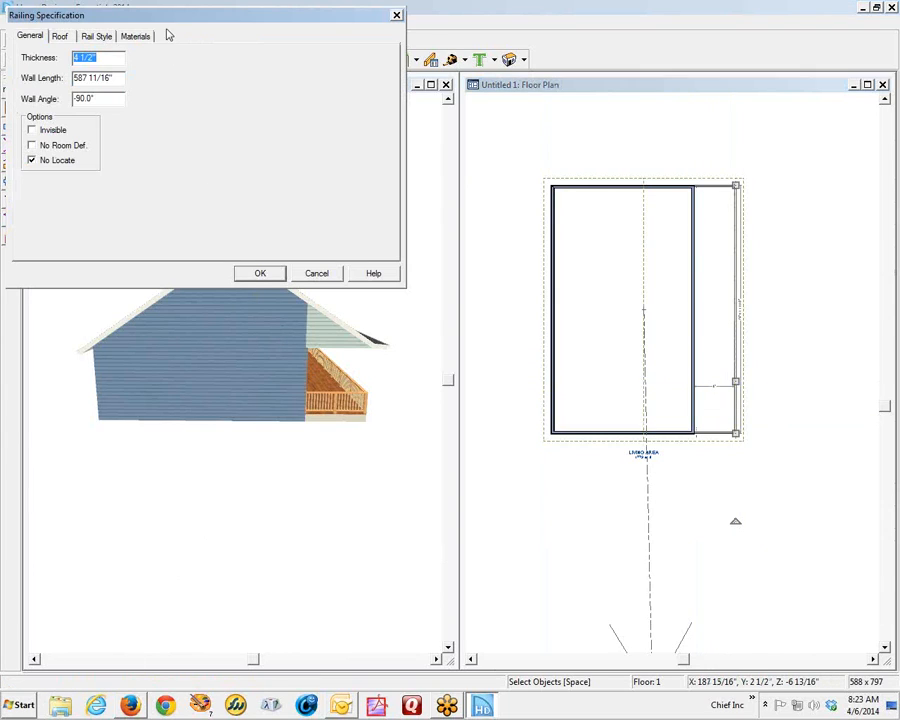
pyautogui.moveTo(170, 24); pyautogui.dragTo(427, 393)
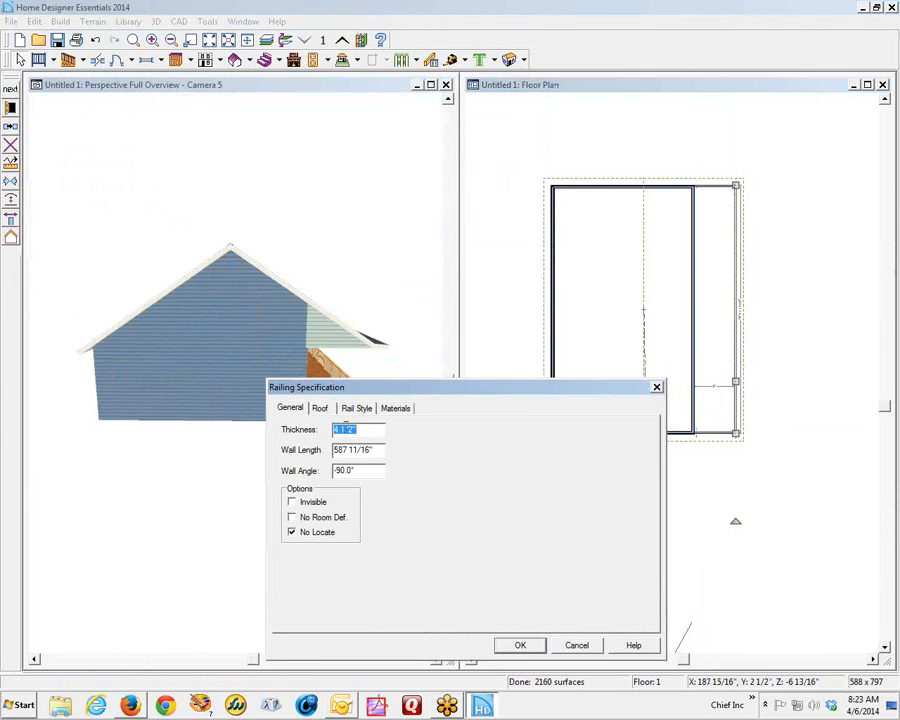
pyautogui.click(319, 409)
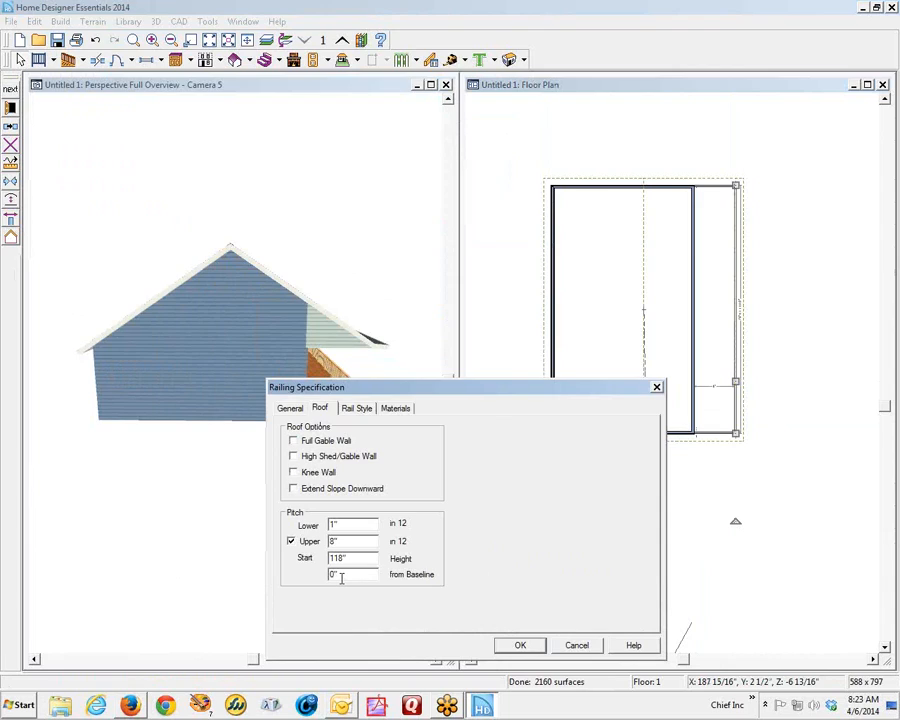
pyautogui.moveTo(348, 575); pyautogui.dragTo(277, 577)
pyautogui.write('8')
pyautogui.click(519, 646)
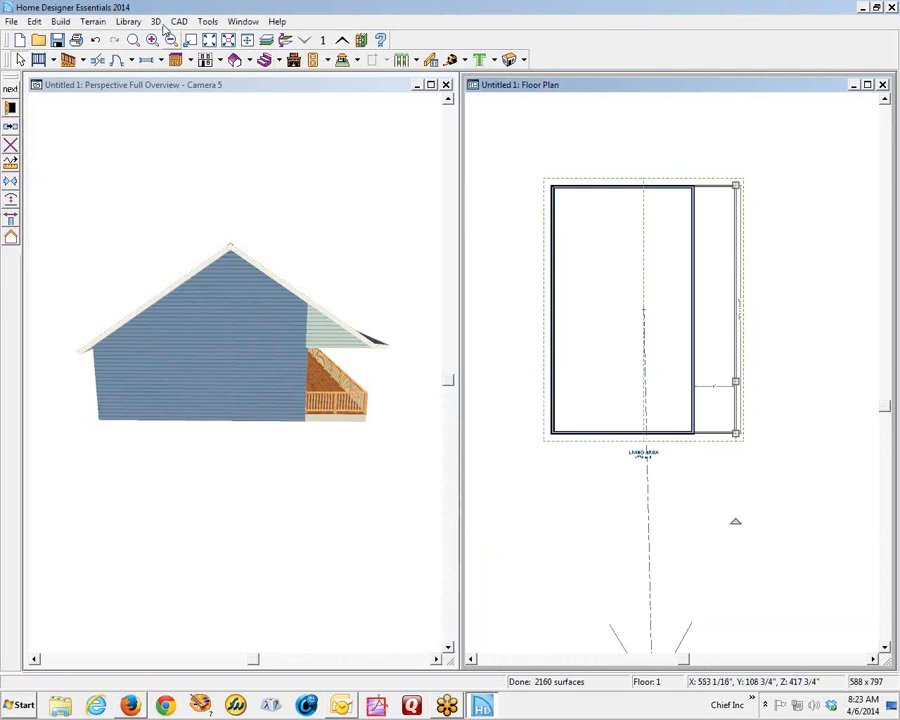
# Rebuild the roof with the existing Build Roof settings and examine where the porch slope meets the main roof
pyautogui.click(250, 61)
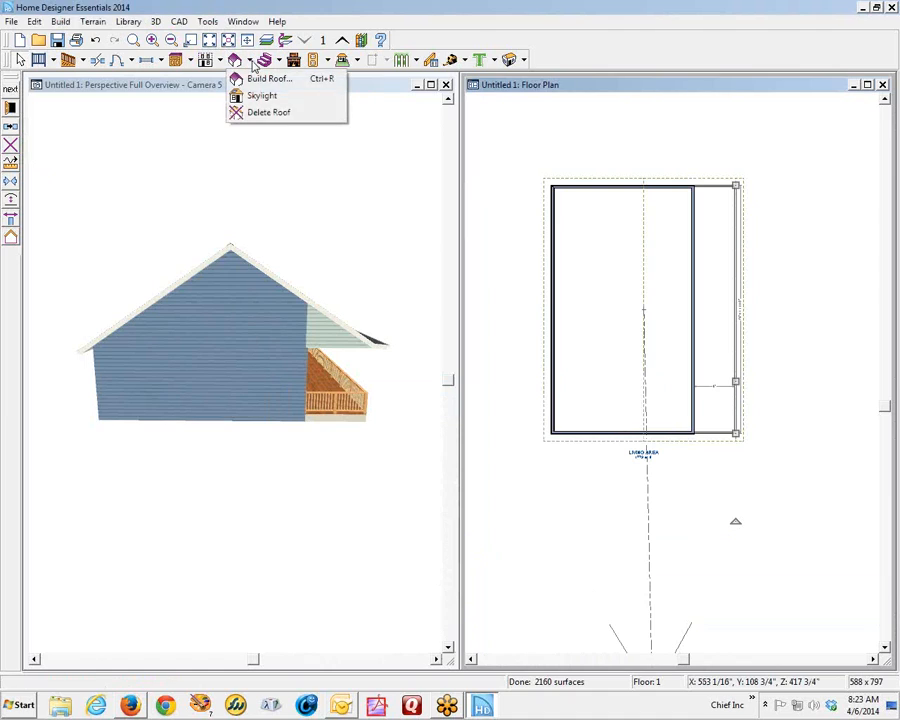
pyautogui.click(262, 78)
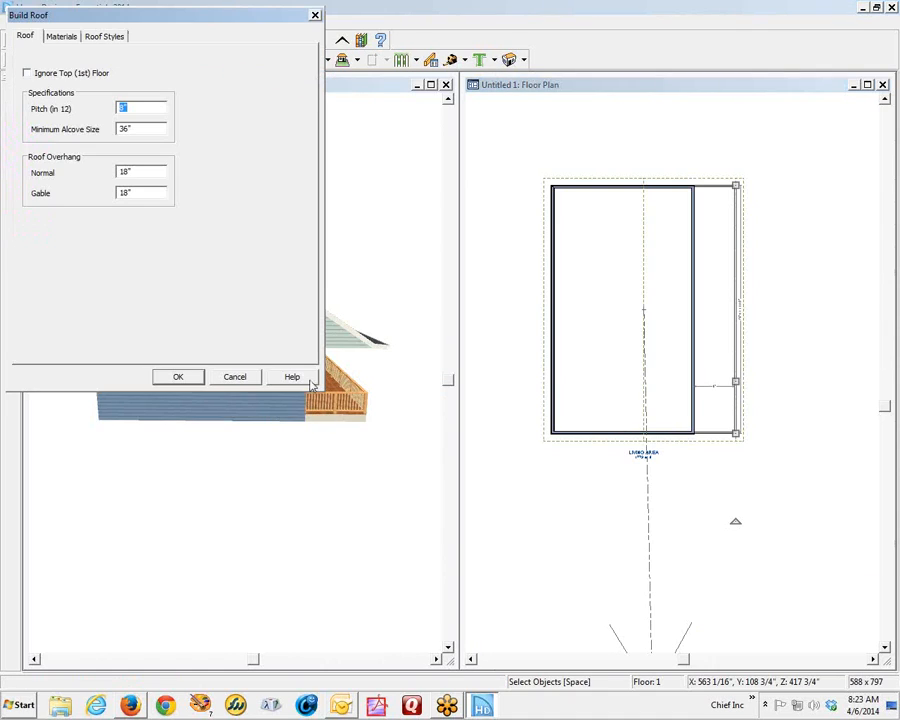
pyautogui.click(178, 376)
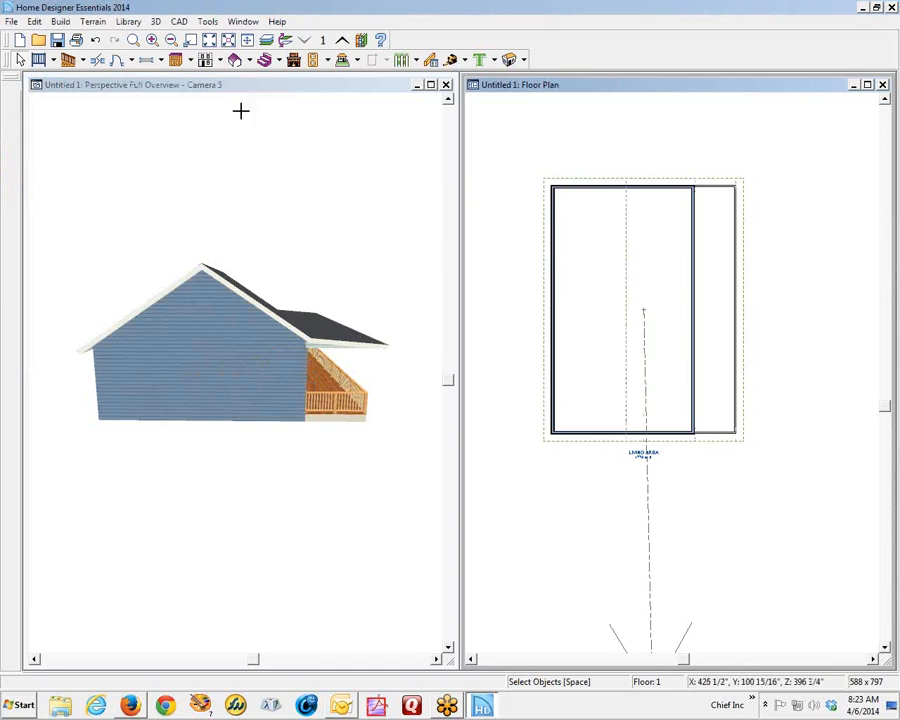
pyautogui.hotkey('alt', 'o')
pyautogui.moveTo(211, 179); pyautogui.dragTo(240, 269)
pyautogui.scroll(3, 261, 305)
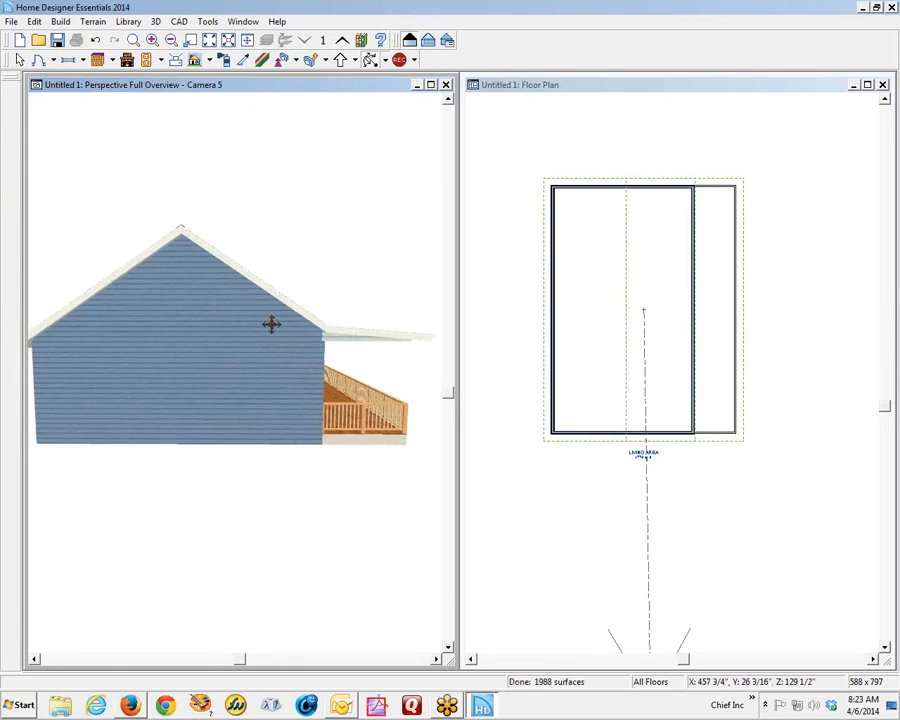
pyautogui.scroll(-2, 272, 325)
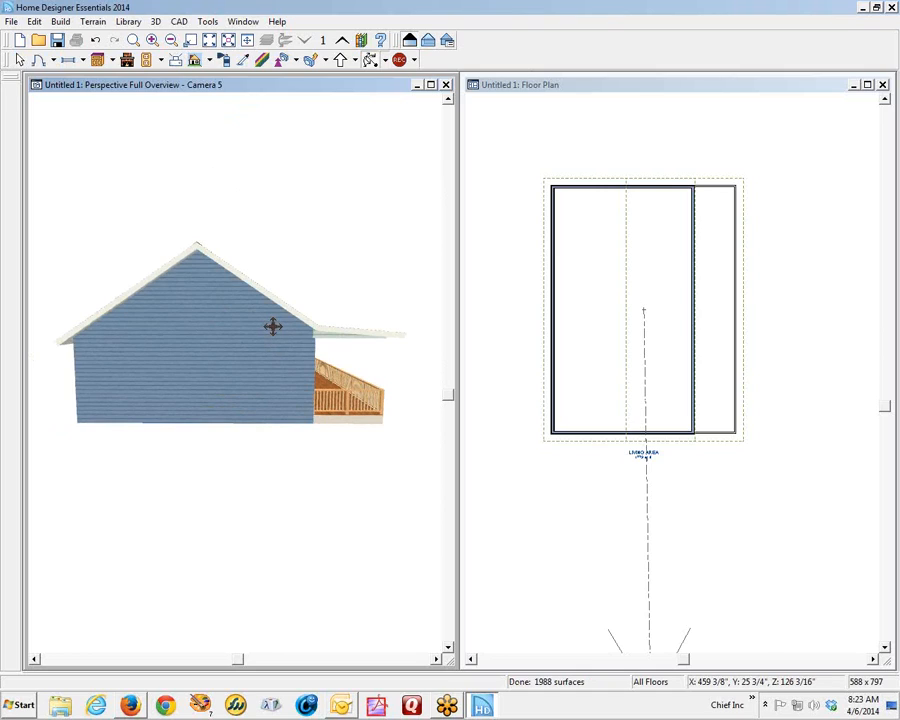
pyautogui.moveTo(273, 326)
pyautogui.mouseDown()
pyautogui.moveTo(263, 339)
pyautogui.moveTo(264, 326)
pyautogui.mouseUp()
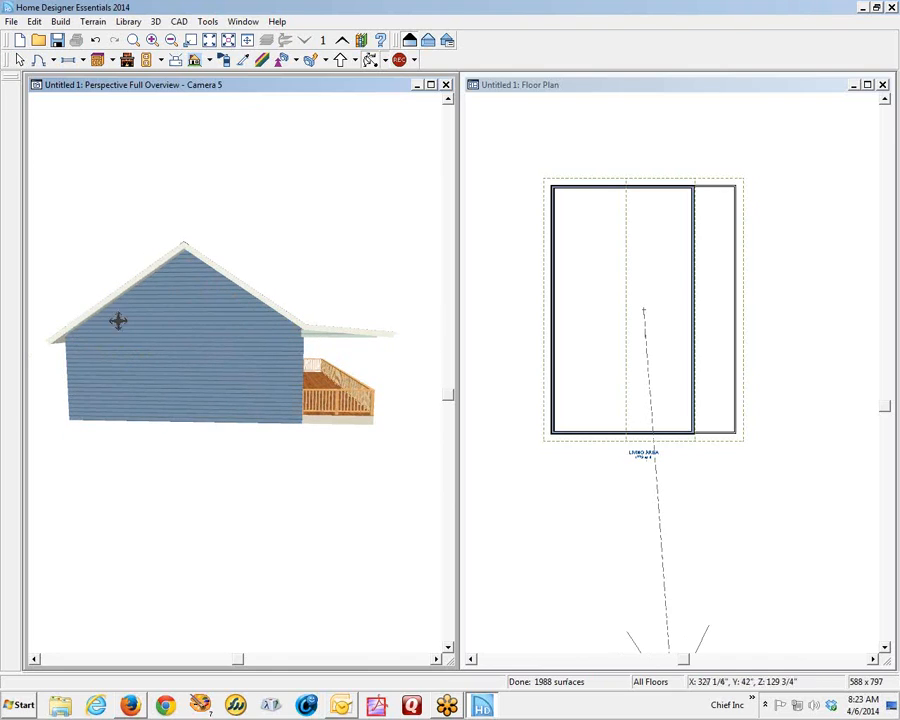
pyautogui.moveTo(340, 354)
pyautogui.mouseDown()
pyautogui.moveTo(297, 360)
pyautogui.moveTo(327, 360)
pyautogui.mouseUp()
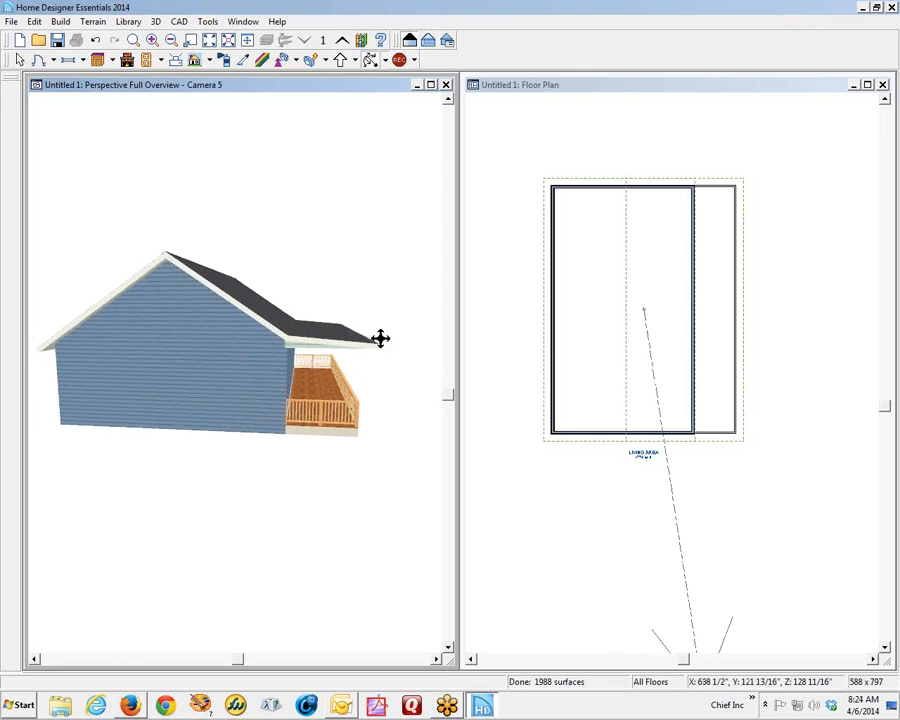
# Raise the lower roof pitch of the porch's long outer railing and rebuild the roof with the existing Build Roof settings
pyautogui.rightClick(737, 322)
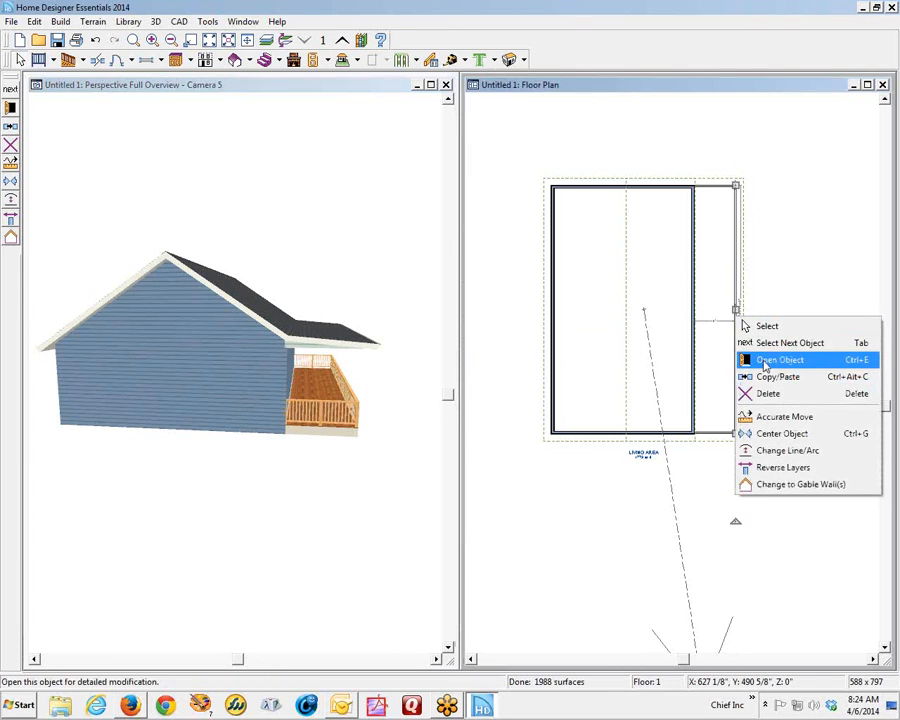
pyautogui.click(750, 359)
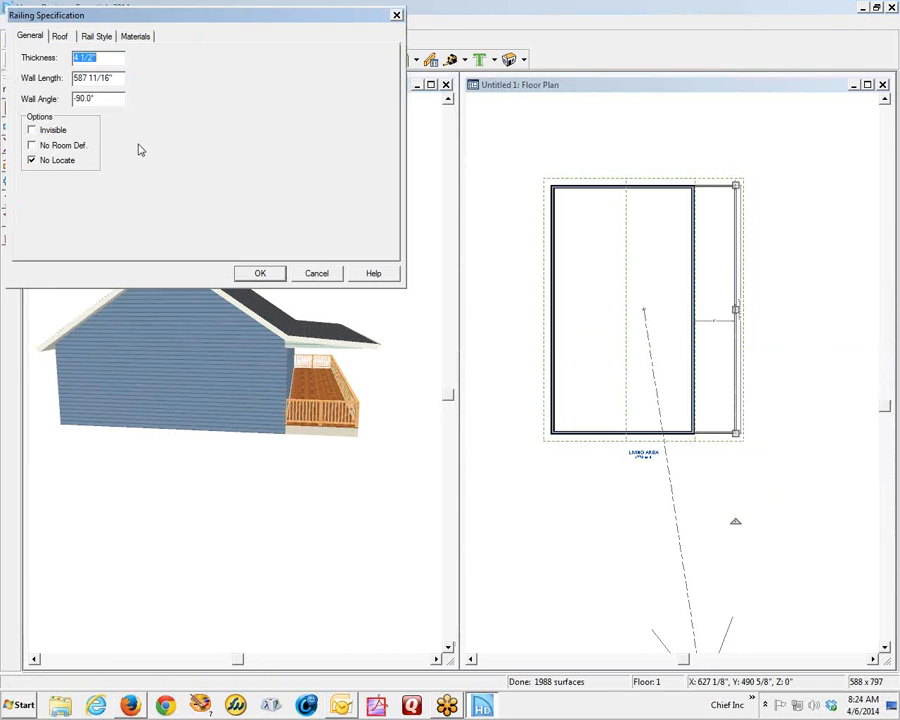
pyautogui.click(59, 37)
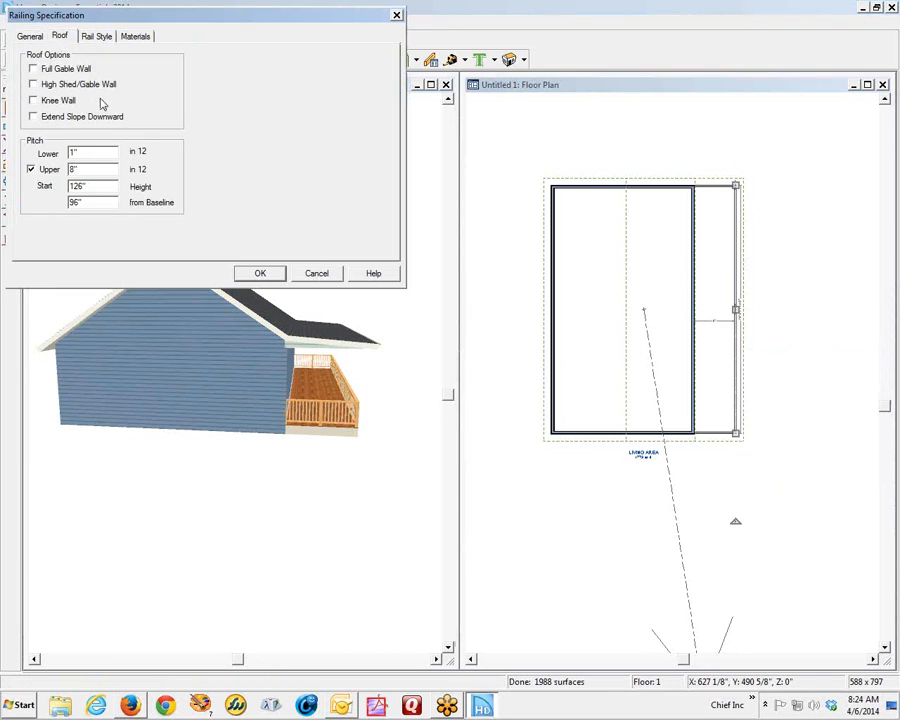
pyautogui.doubleClick(103, 156)
pyautogui.write('32')
pyautogui.moveTo(99, 203); pyautogui.dragTo(60, 259)
pyautogui.click(256, 274)
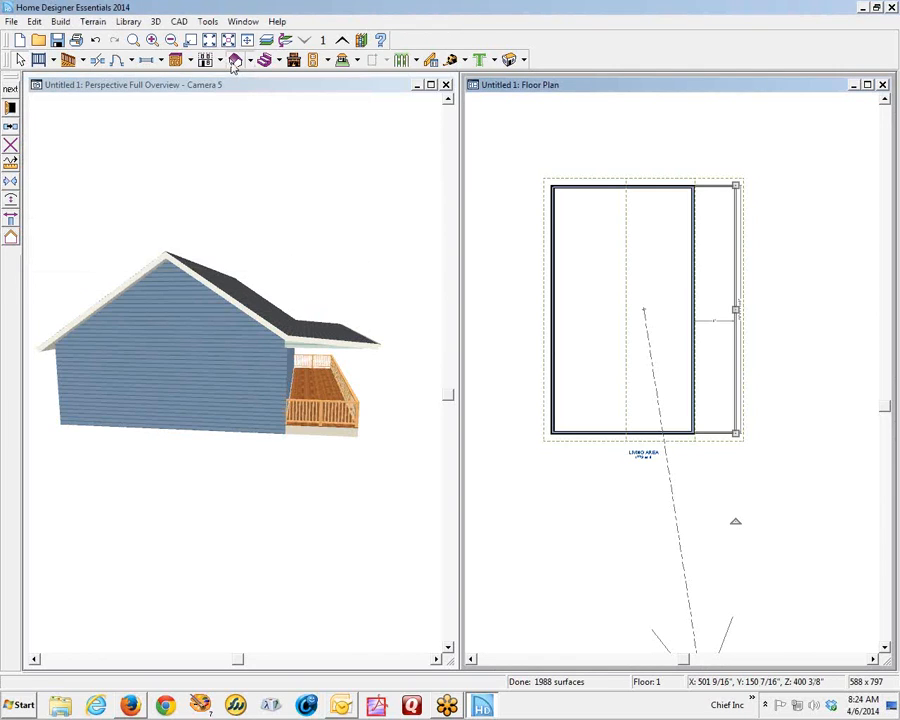
pyautogui.click(233, 62)
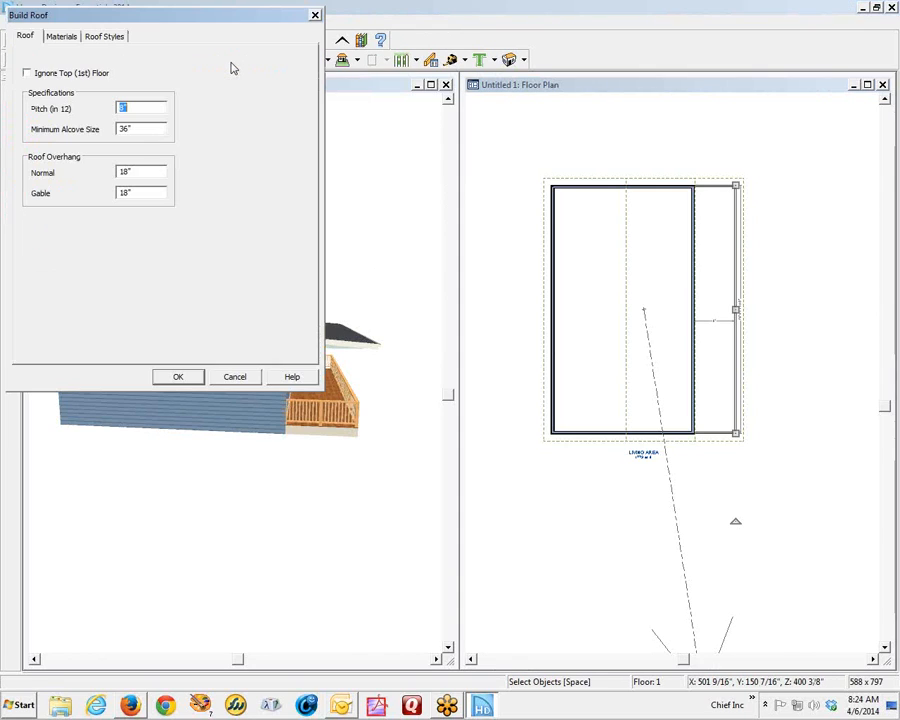
pyautogui.click(180, 379)
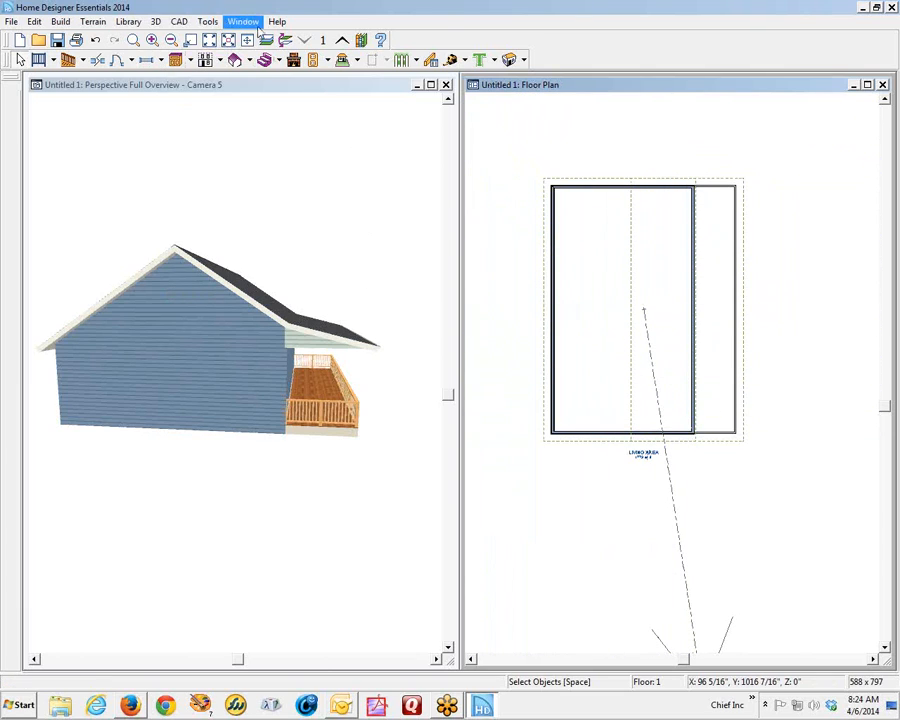
# Draw a straight Text Line with Arrow along the roof ridge in the floor plan, extending past both gable ends, and select it
pyautogui.click(214, 22)
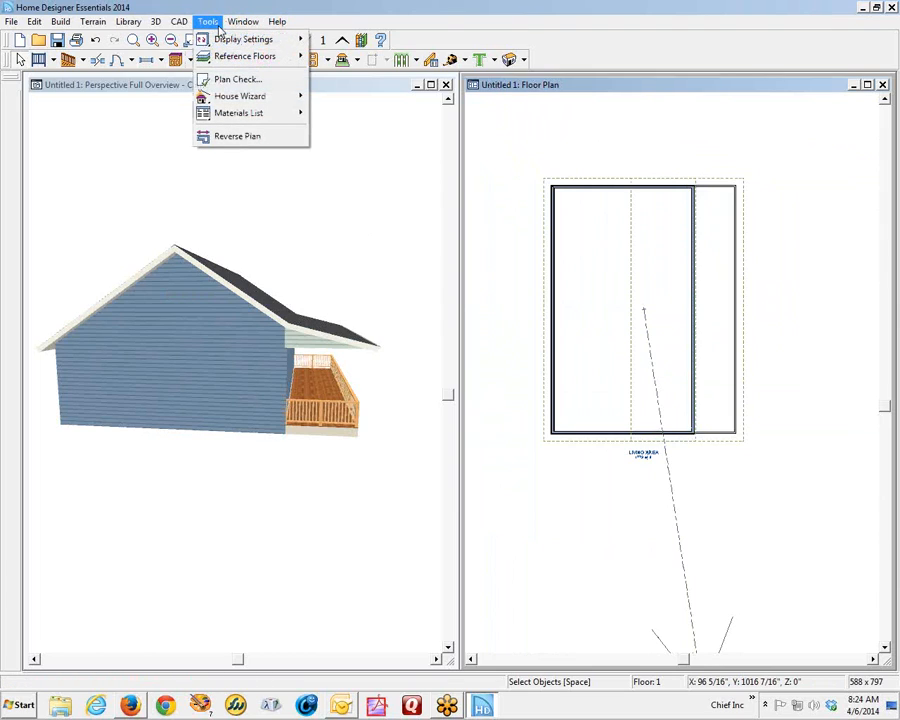
pyautogui.moveTo(178, 25)
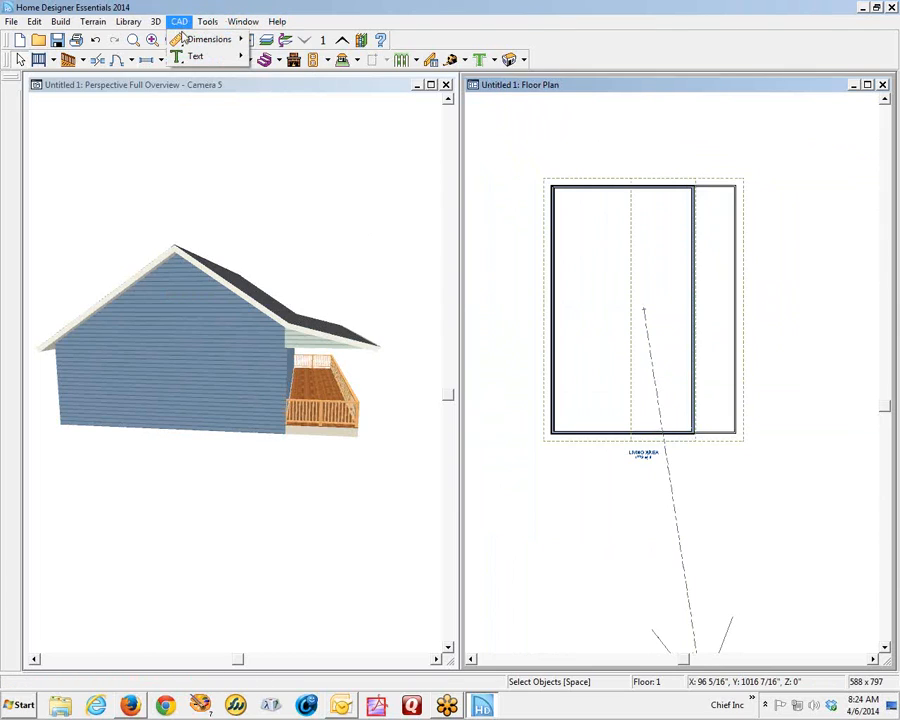
pyautogui.moveTo(200, 56)
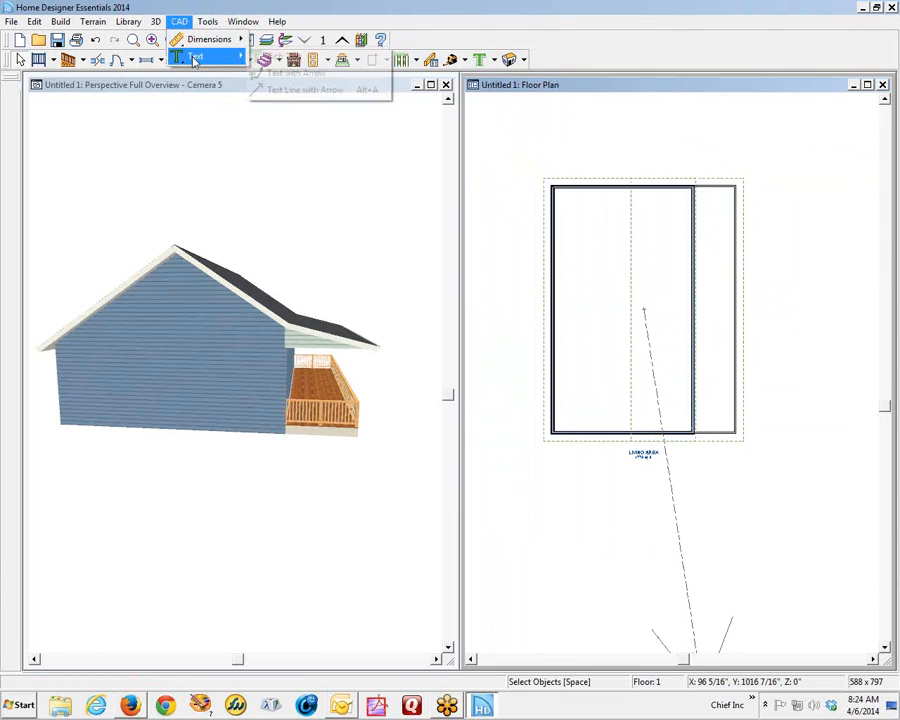
pyautogui.click(280, 91)
pyautogui.moveTo(632, 118); pyautogui.dragTo(632, 517)
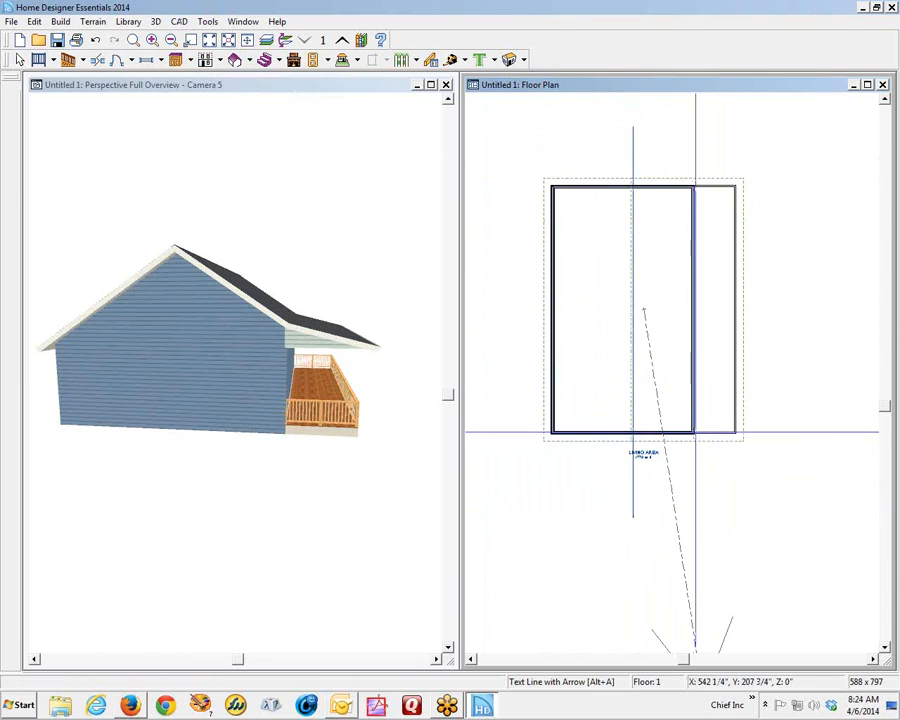
pyautogui.press('space')
pyautogui.scroll(5, 653, 478)
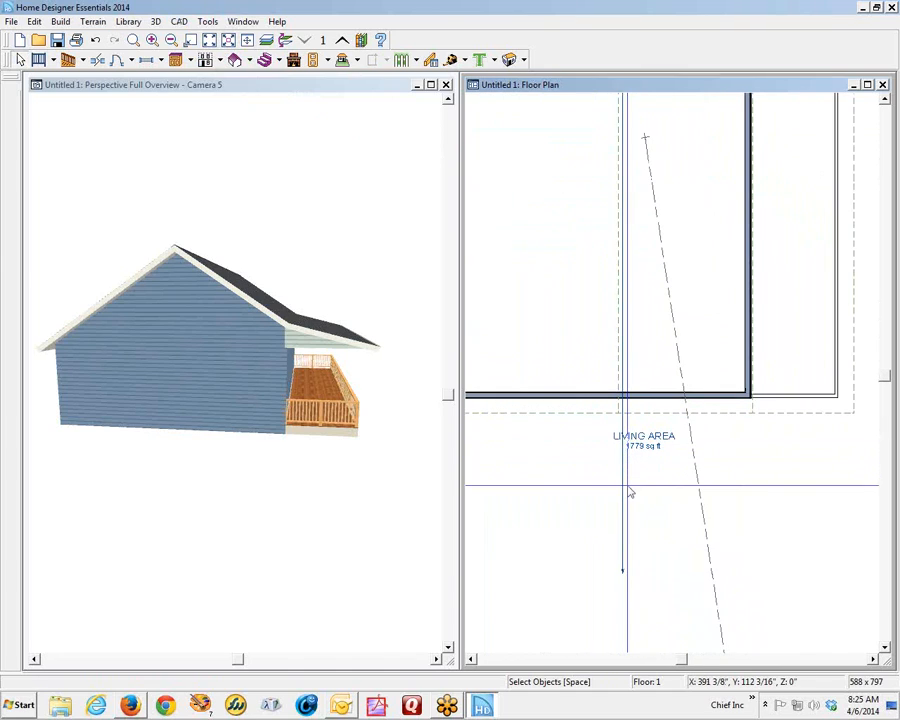
pyautogui.click(627, 490)
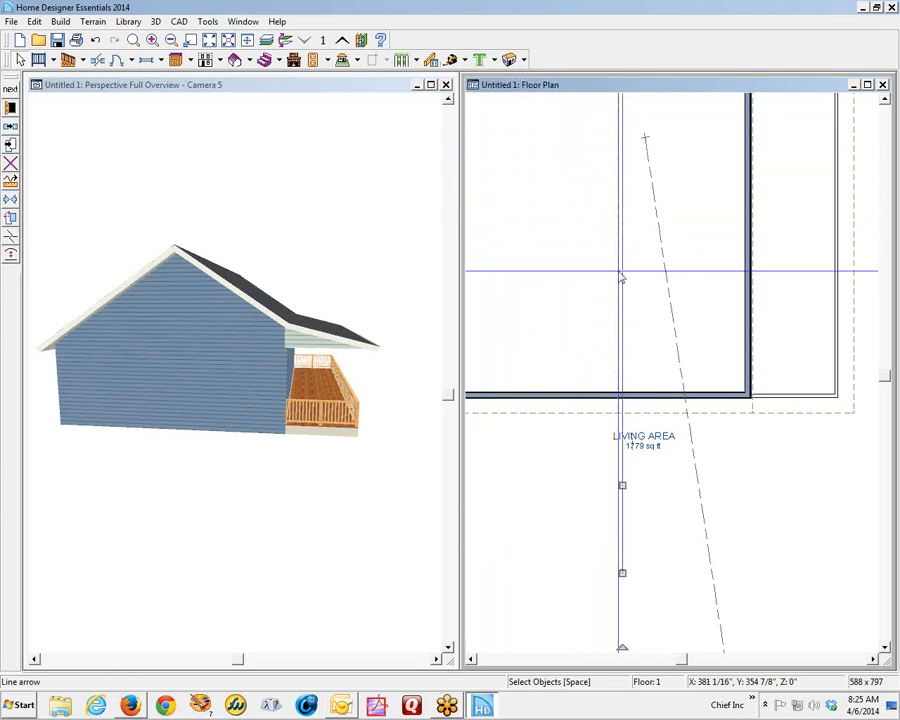
pyautogui.scroll(-2, 620, 278)
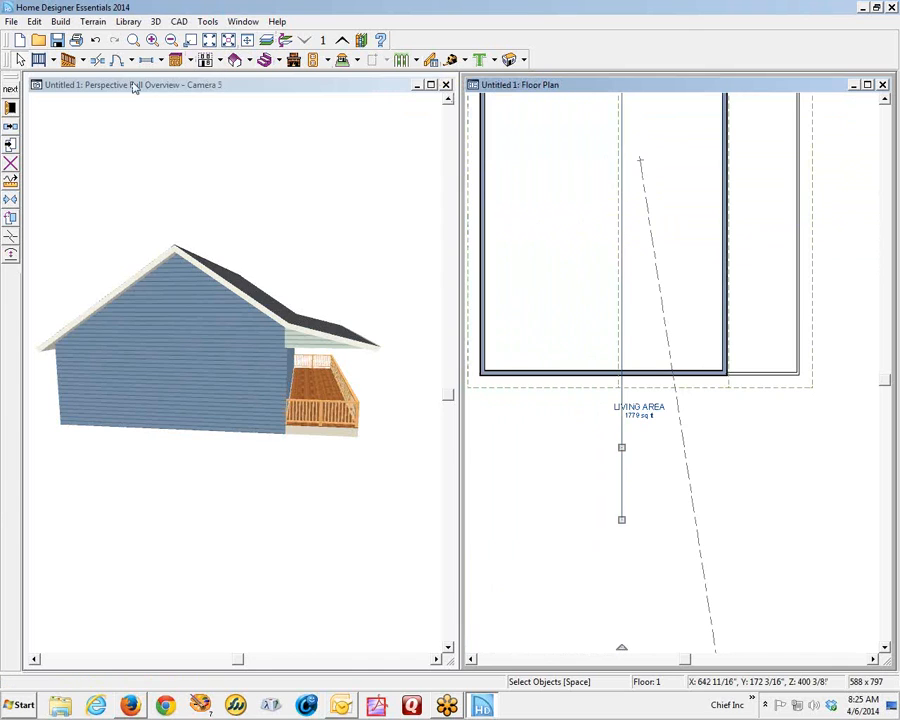
# Add an End to End Dimension across the house width near the gable end, between the two long walls and the roof ridge
pyautogui.click(430, 60)
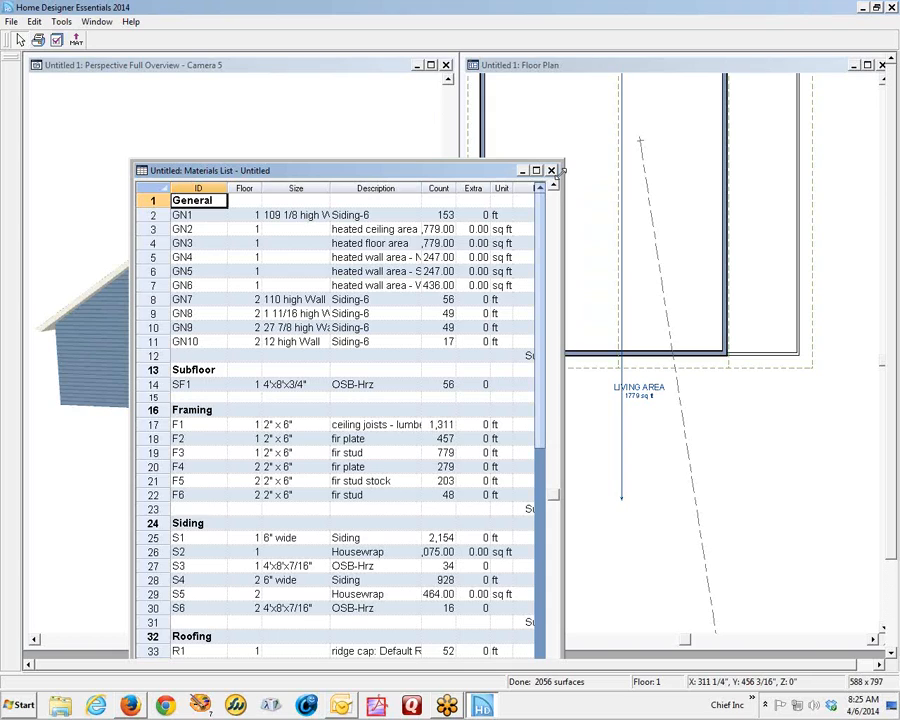
pyautogui.click(551, 171)
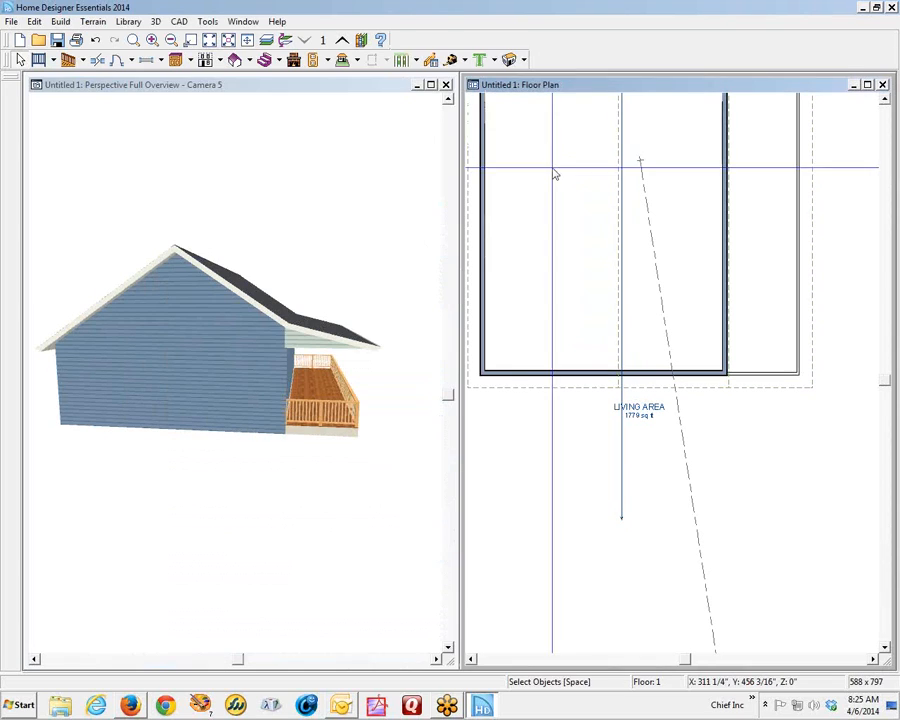
pyautogui.click(464, 60)
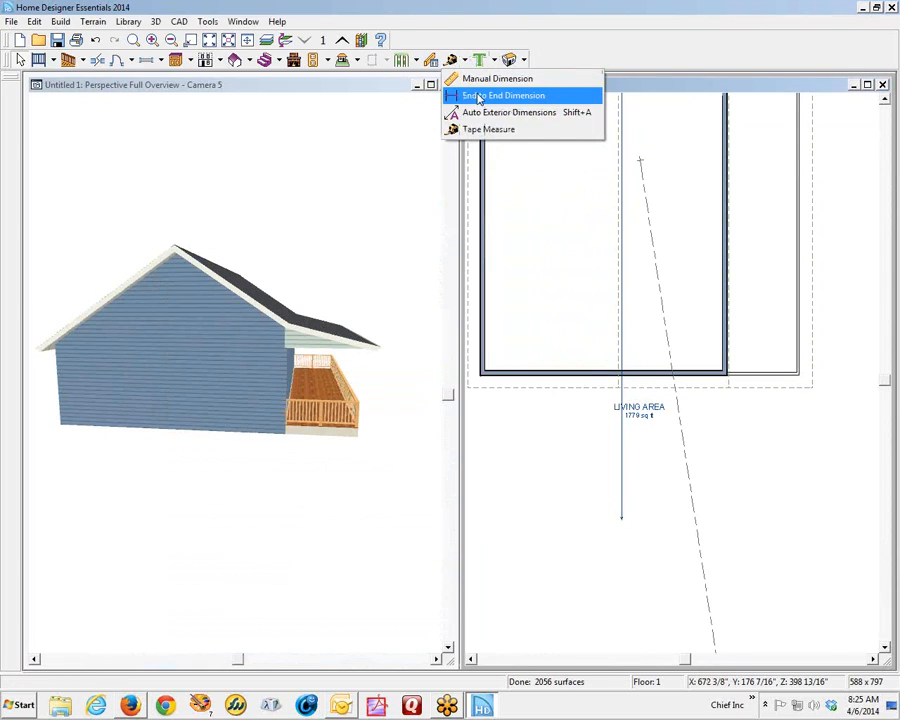
pyautogui.click(478, 96)
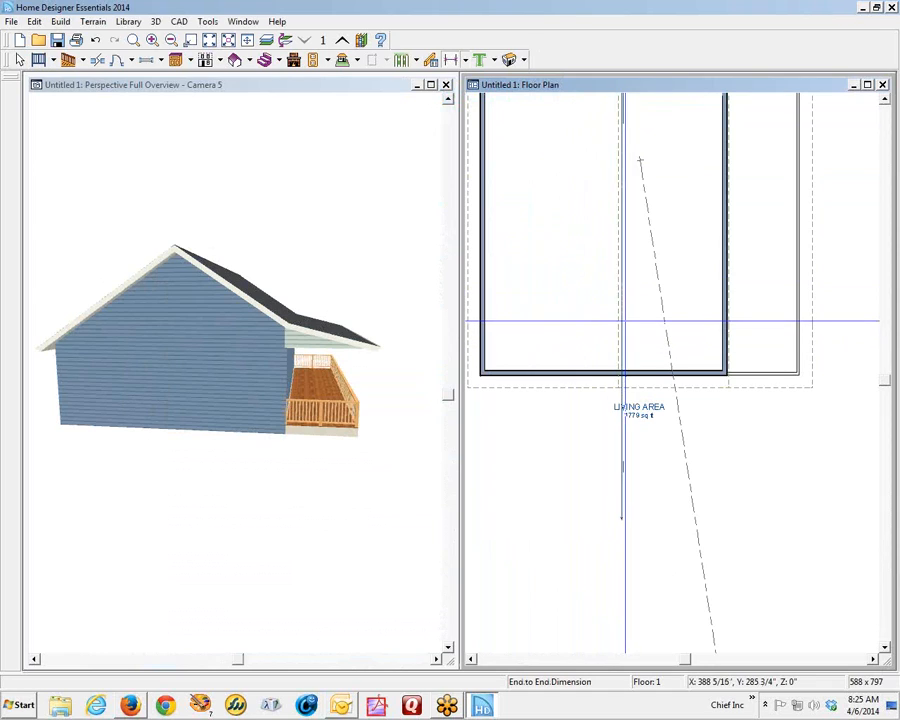
pyautogui.moveTo(625, 322); pyautogui.dragTo(481, 323)
pyautogui.click(672, 320)
pyautogui.press('space')
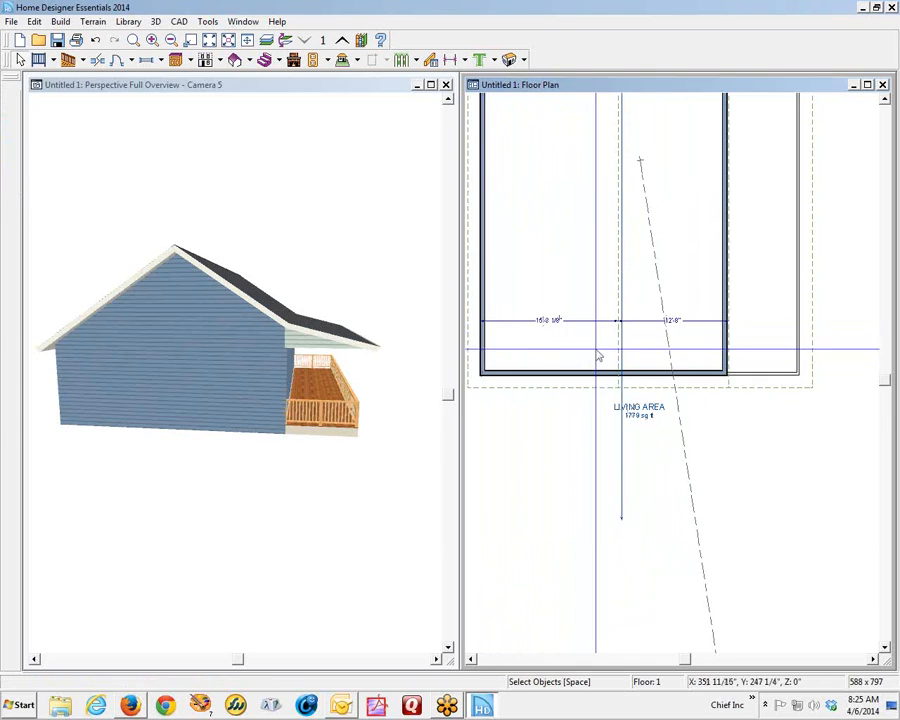
# Attach the dimension's middle marker to the arrow line and move the line midway between the long walls, 14'-2" from one wall
pyautogui.click(621, 492)
pyautogui.moveTo(621, 490); pyautogui.dragTo(579, 486)
pyautogui.click(640, 322)
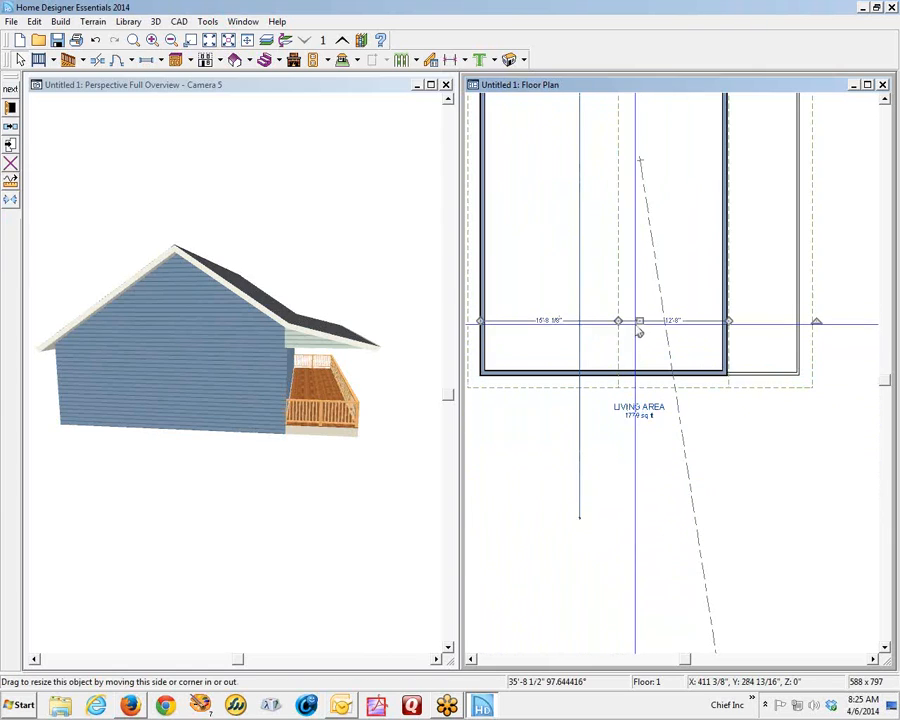
pyautogui.moveTo(618, 321); pyautogui.dragTo(578, 313)
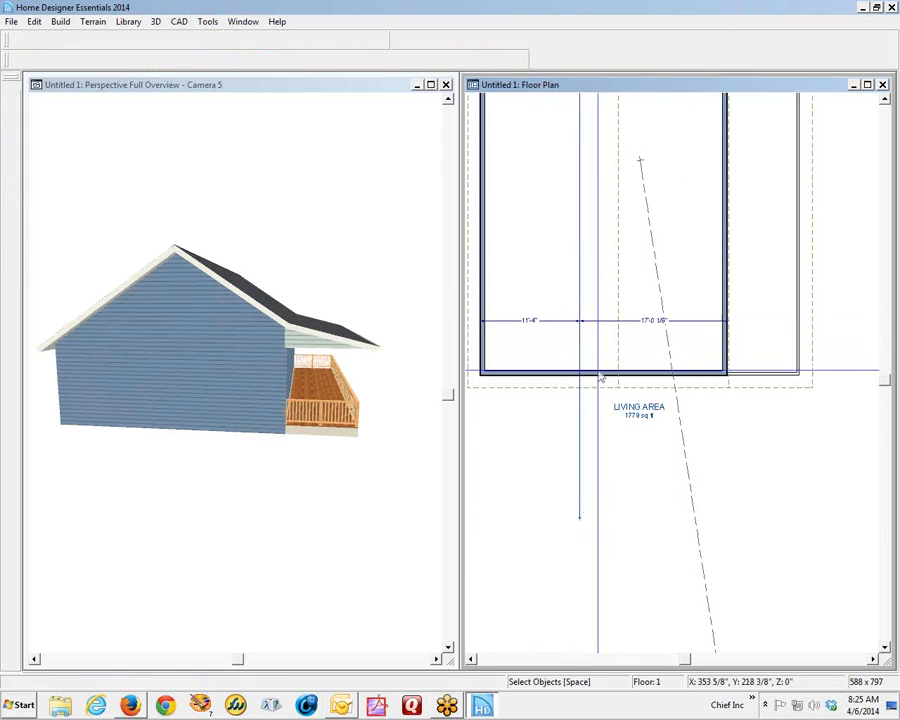
pyautogui.scroll(2, 601, 377)
pyautogui.click(573, 422)
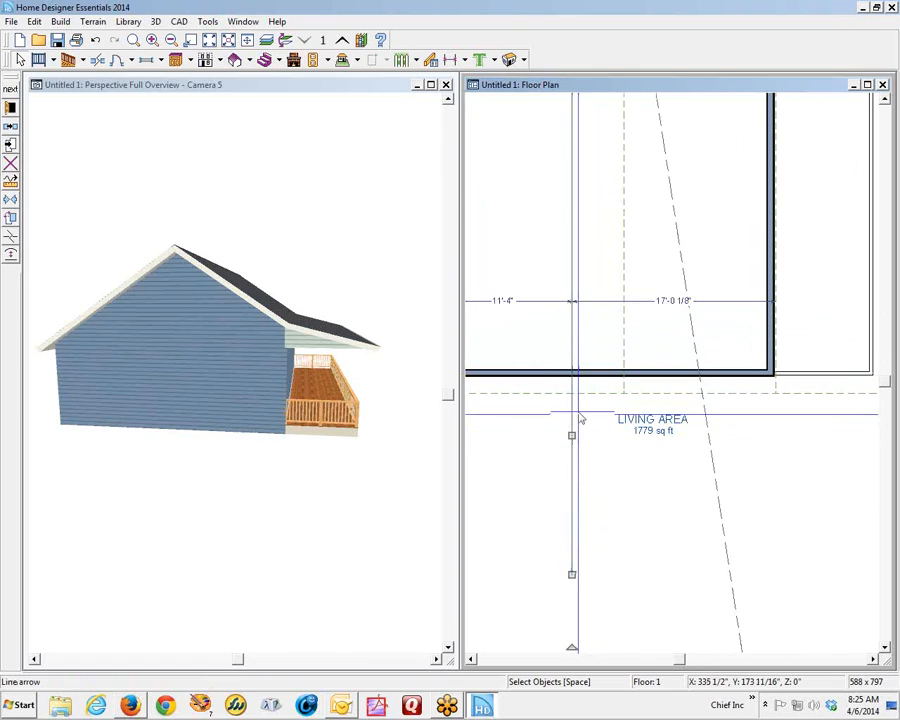
pyautogui.moveTo(572, 426); pyautogui.dragTo(605, 442)
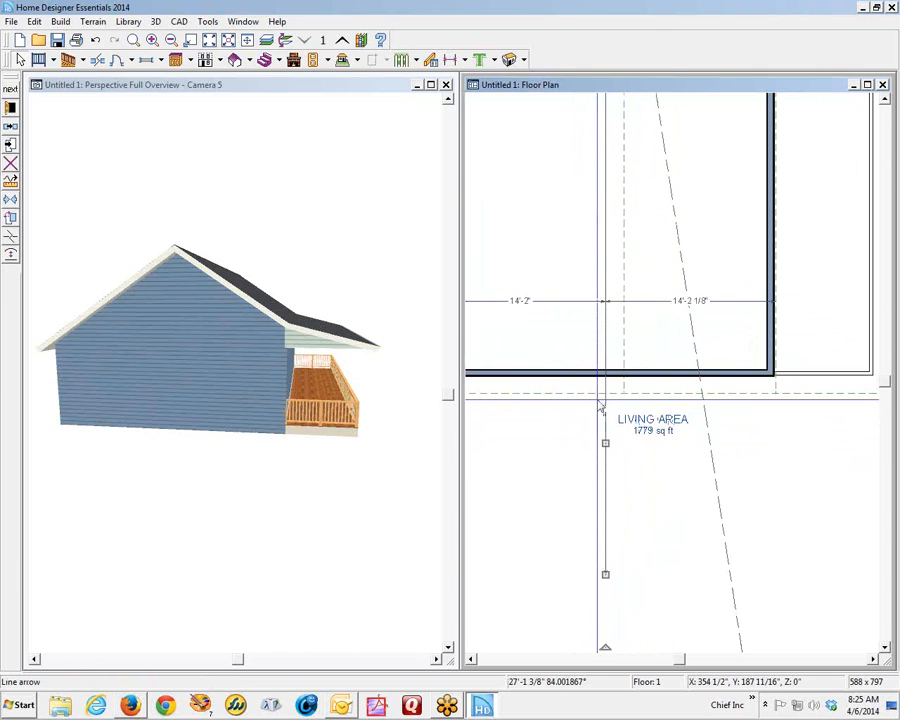
pyautogui.click(680, 393)
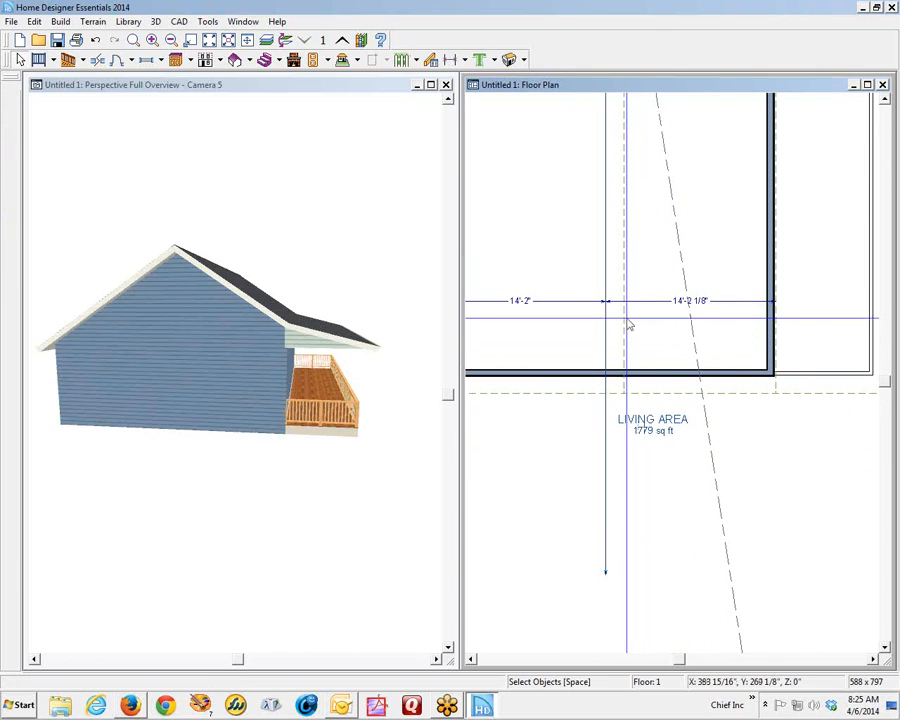
# Set the upper pitch on the porch's long outer railing to start 84" from the baseline and rebuild the roof with the existing settings
pyautogui.scroll(-1, 661, 343)
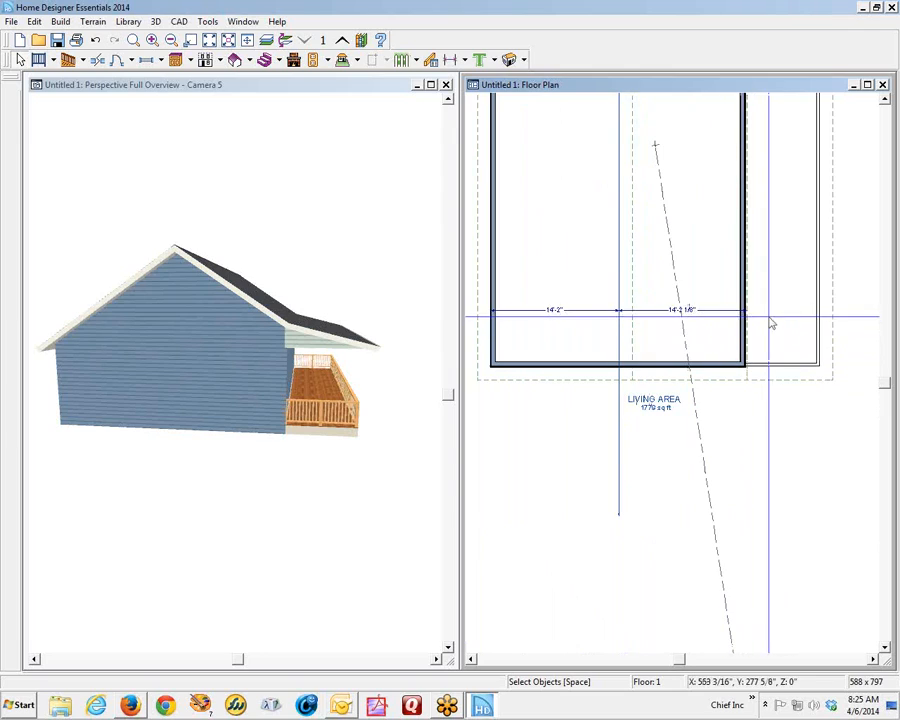
pyautogui.click(820, 318)
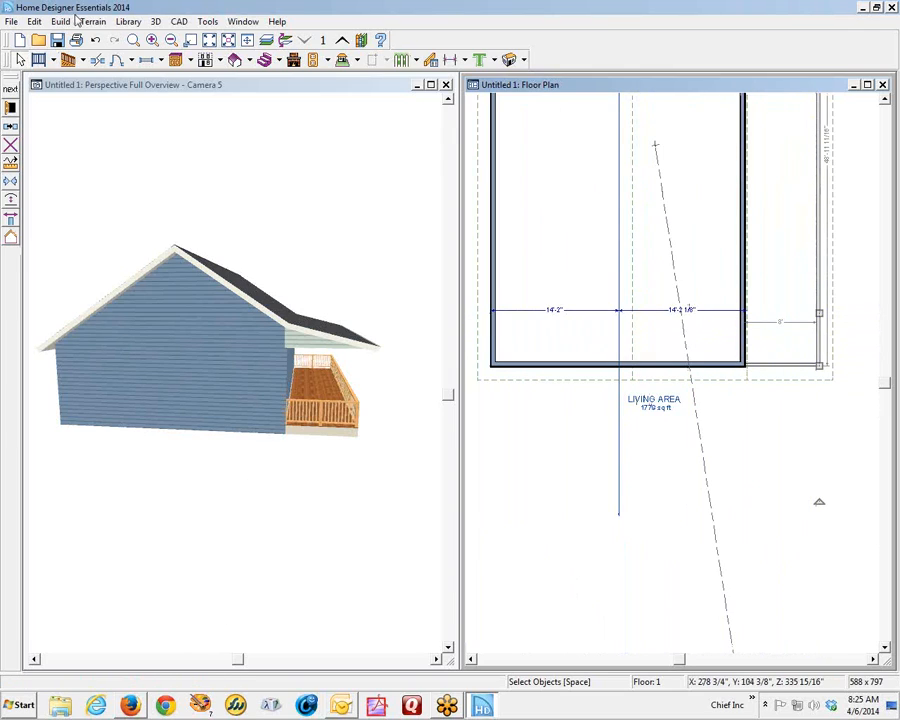
pyautogui.click(10, 108)
pyautogui.click(59, 37)
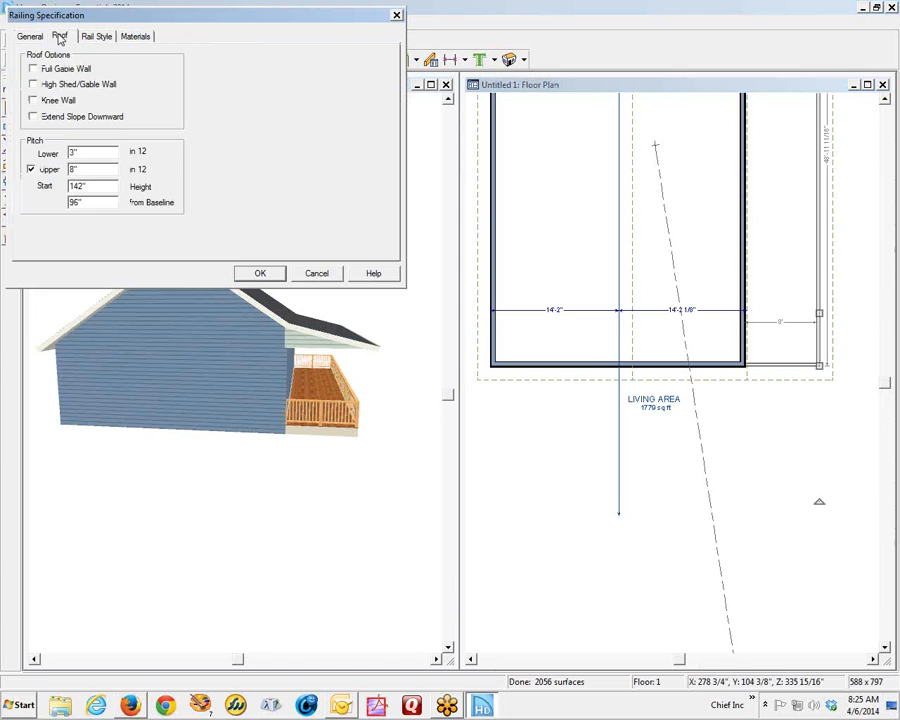
pyautogui.moveTo(112, 16); pyautogui.dragTo(455, 382)
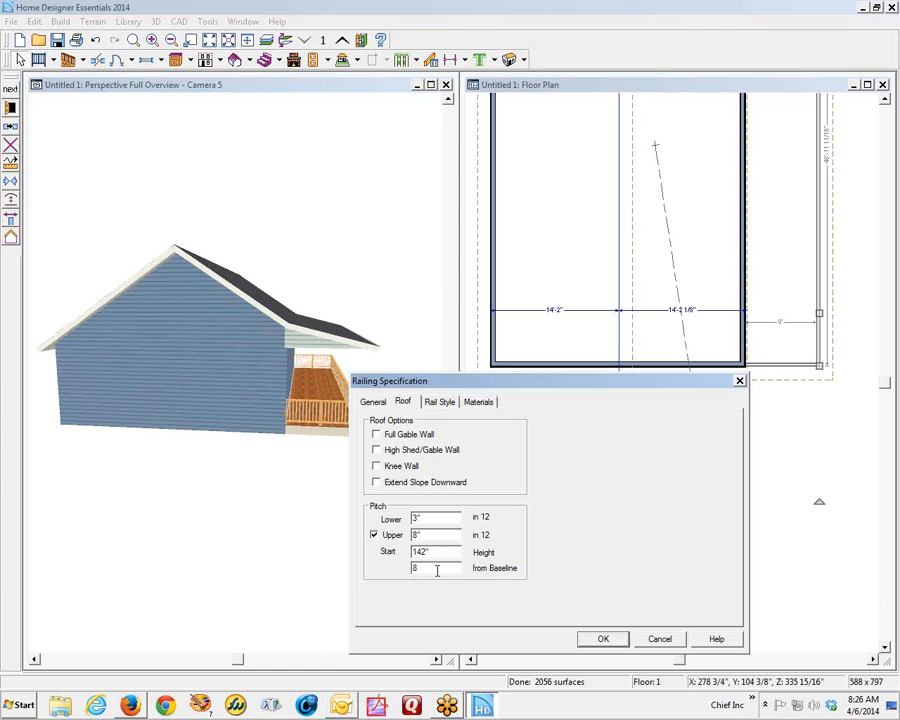
pyautogui.click(603, 640)
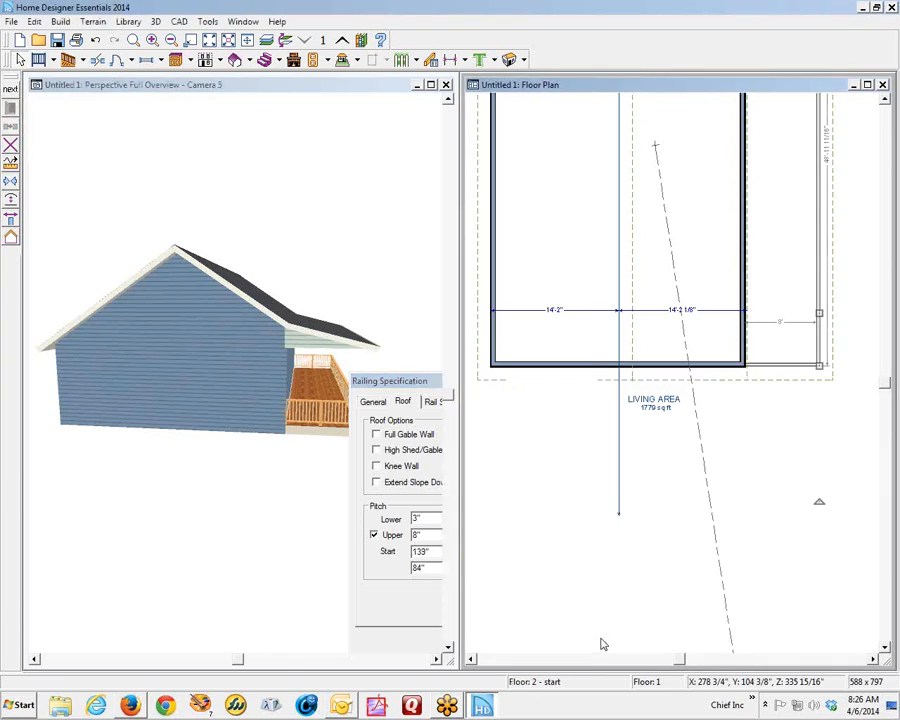
pyautogui.click(235, 60)
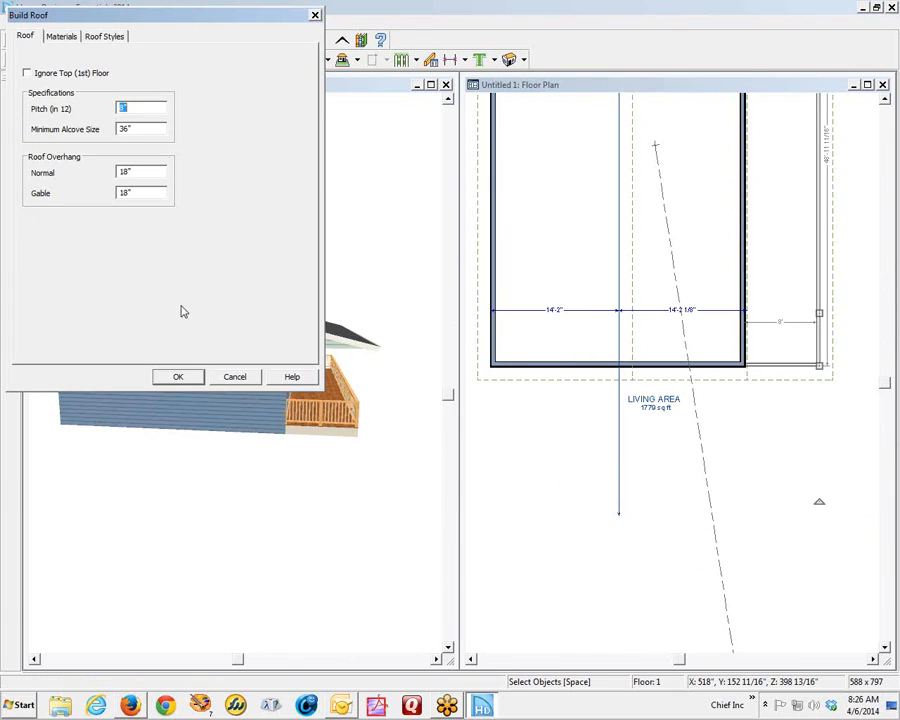
pyautogui.click(180, 378)
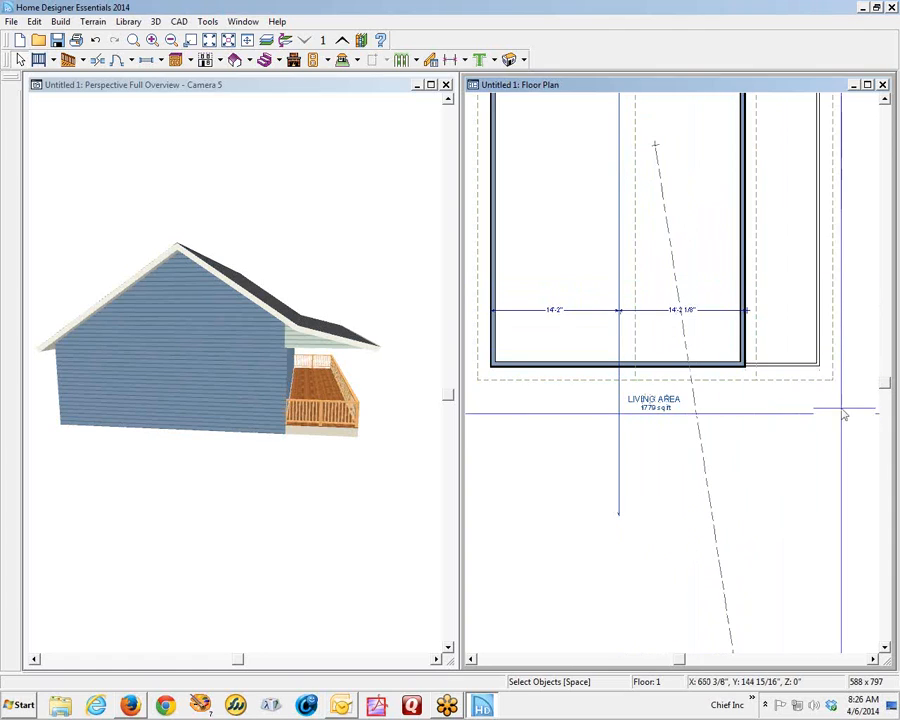
# Override the porch room's default finished ceiling height with 96"
pyautogui.rightClick(790, 316)
pyautogui.click(818, 352)
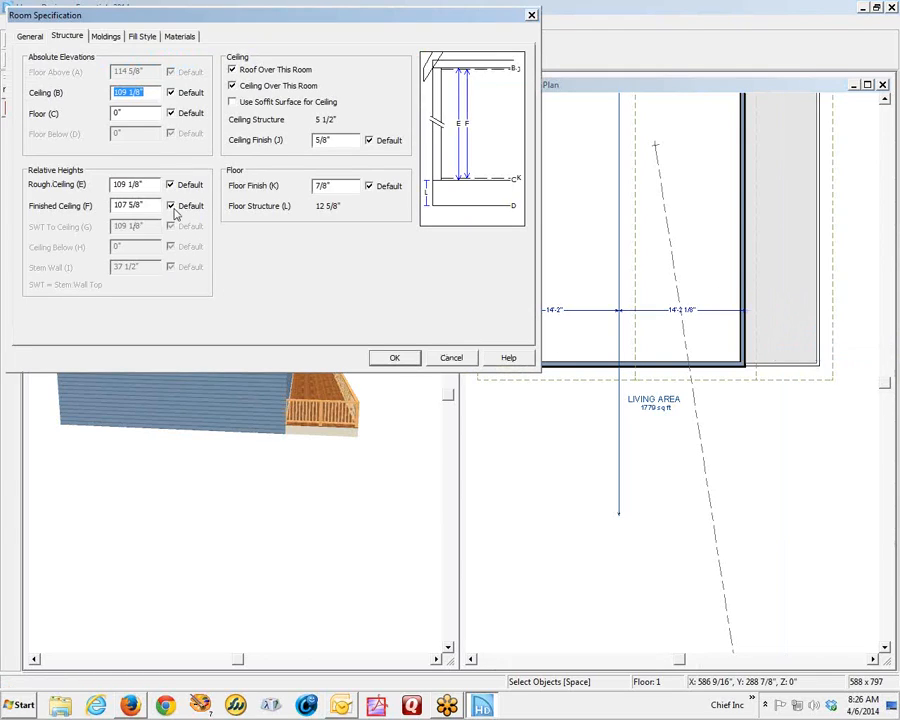
pyautogui.click(174, 210)
pyautogui.moveTo(160, 204); pyautogui.dragTo(31, 232)
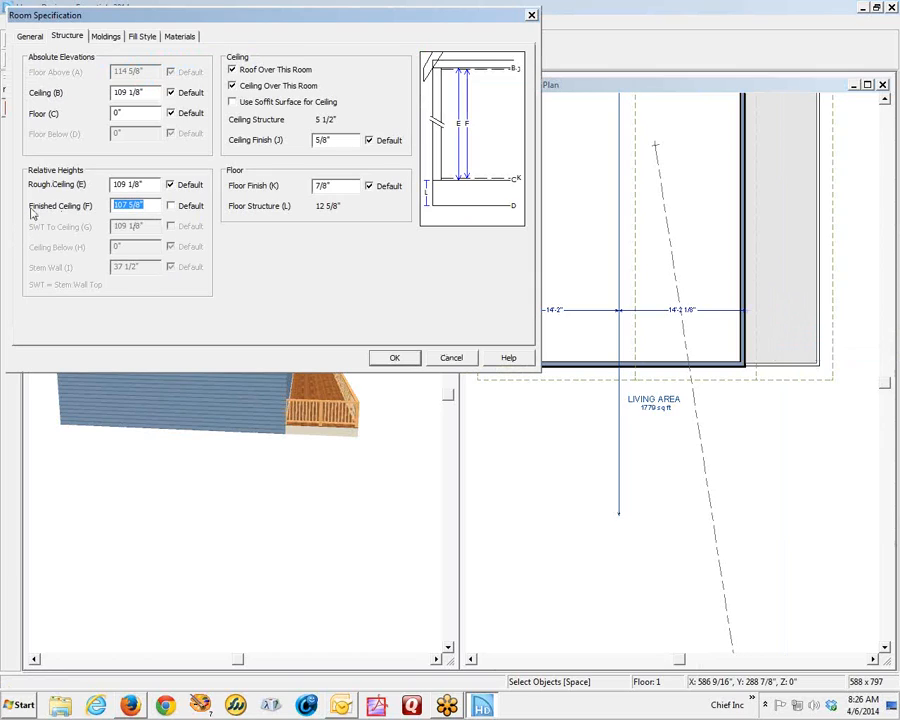
pyautogui.write('96')
pyautogui.click(394, 359)
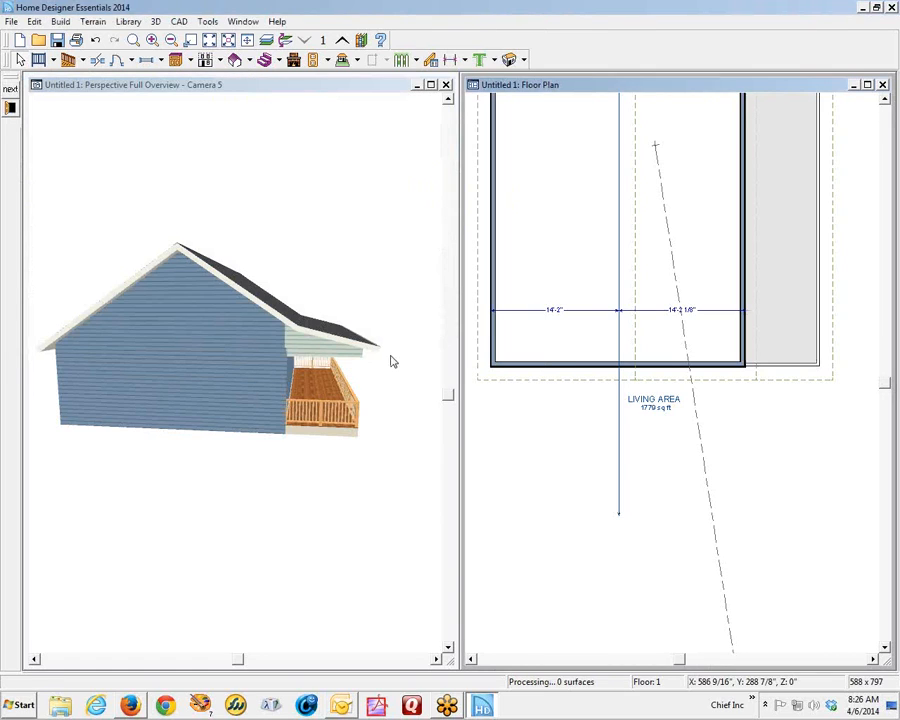
# Rebuild the roof with the existing Build Roof settings and compare its ridge with the centred arrow line in the floor plan
pyautogui.click(250, 61)
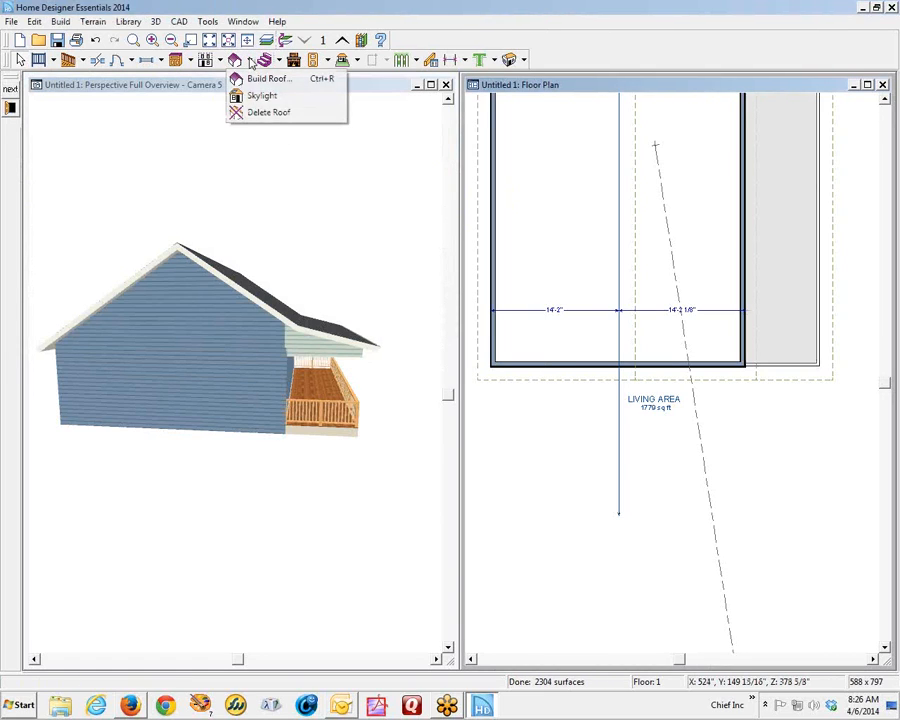
pyautogui.click(258, 78)
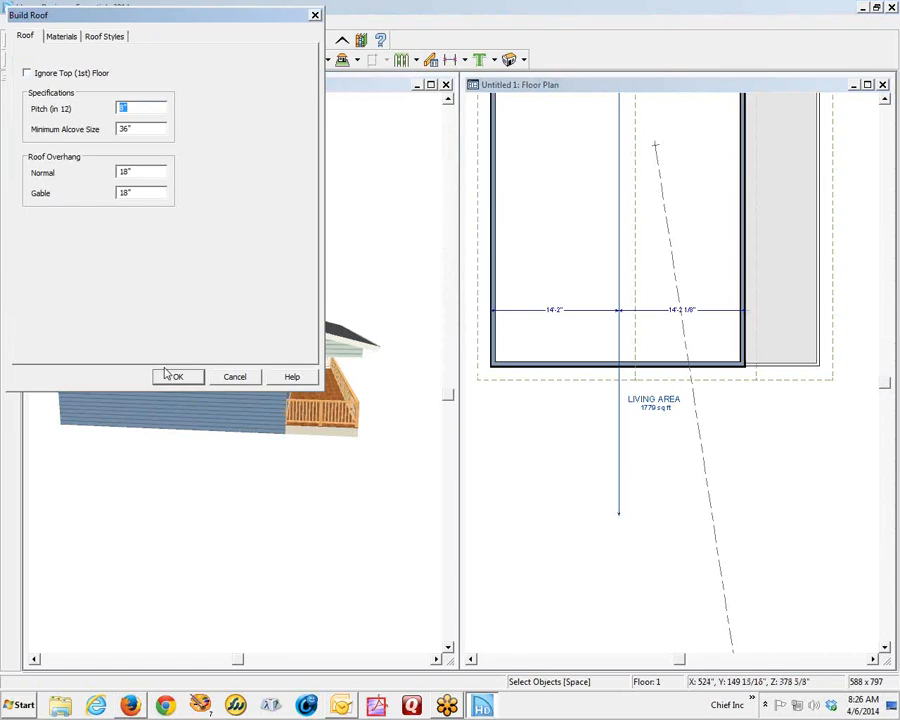
pyautogui.click(174, 376)
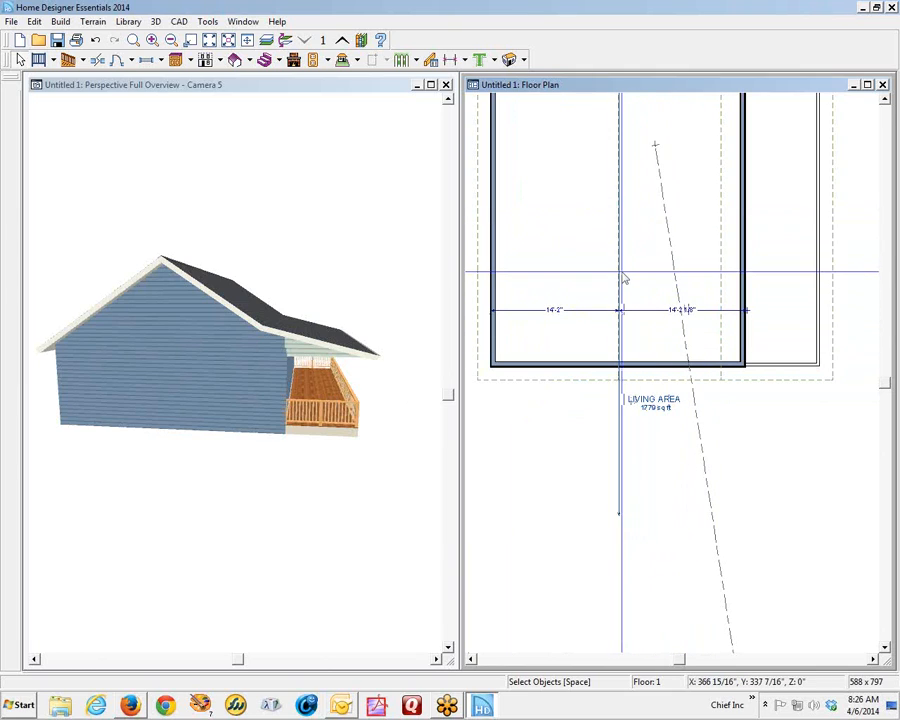
pyautogui.scroll(1, 625, 284)
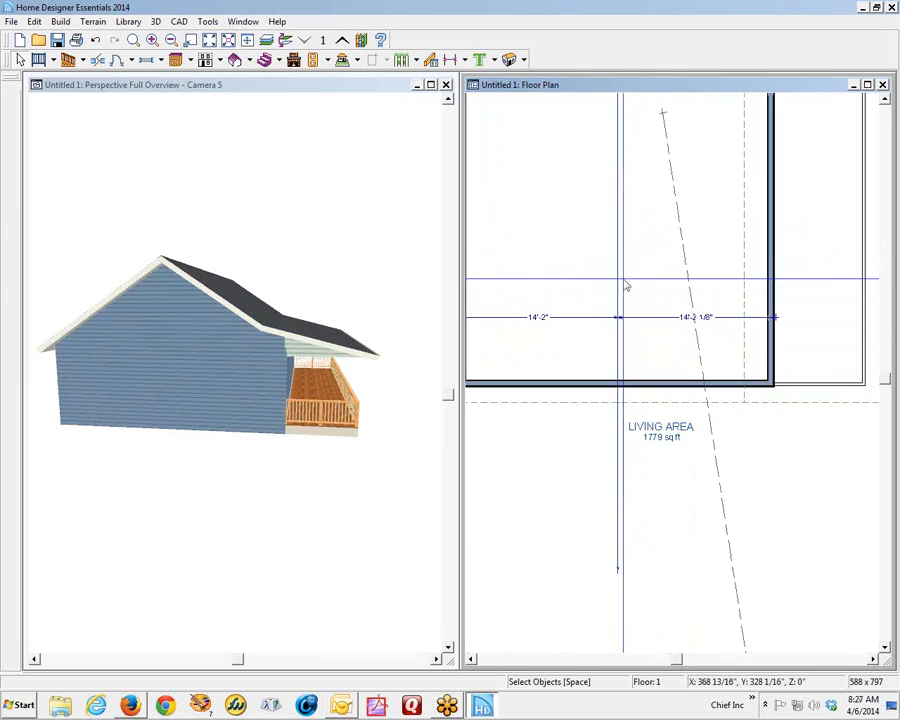
pyautogui.scroll(1, 625, 285)
pyautogui.scroll(-1, 623, 284)
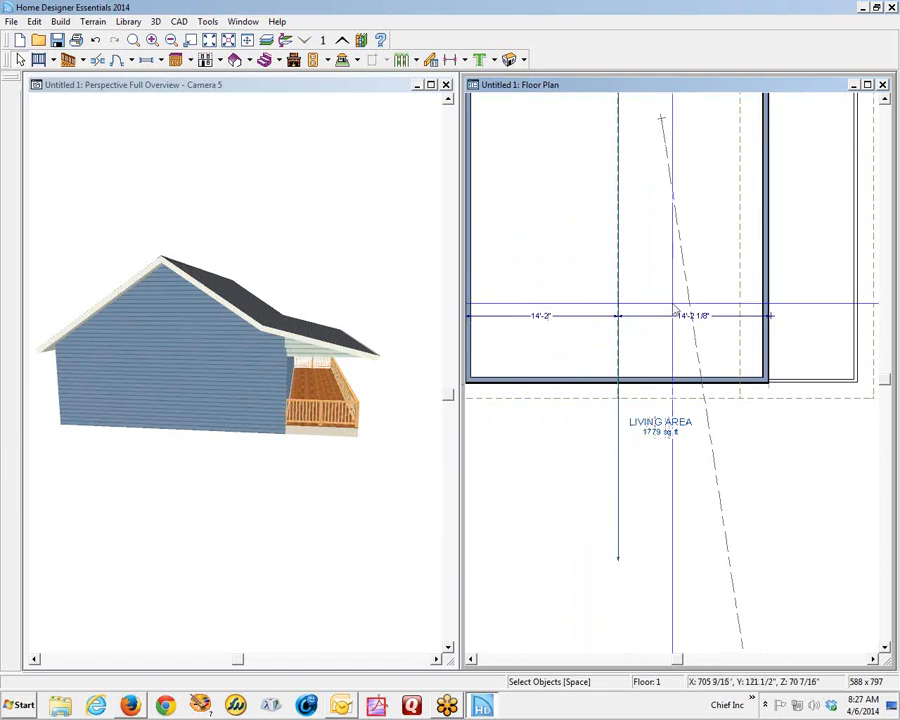
# Pick up the Blue1 Siding from the house's gable wall and paint the porch's adjoining gable end with it
pyautogui.click(358, 92)
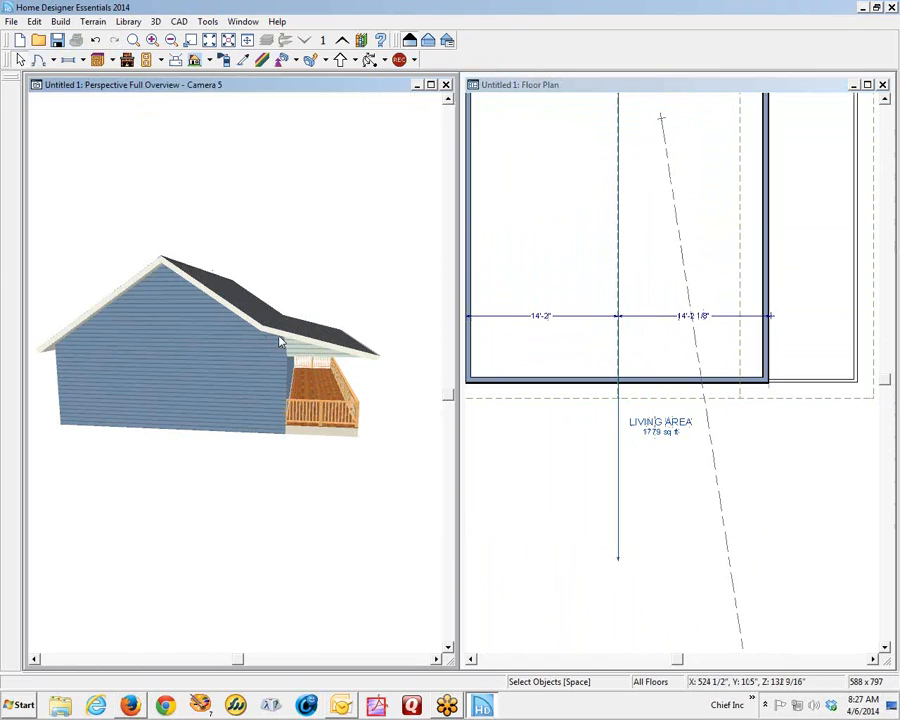
pyautogui.click(856, 279)
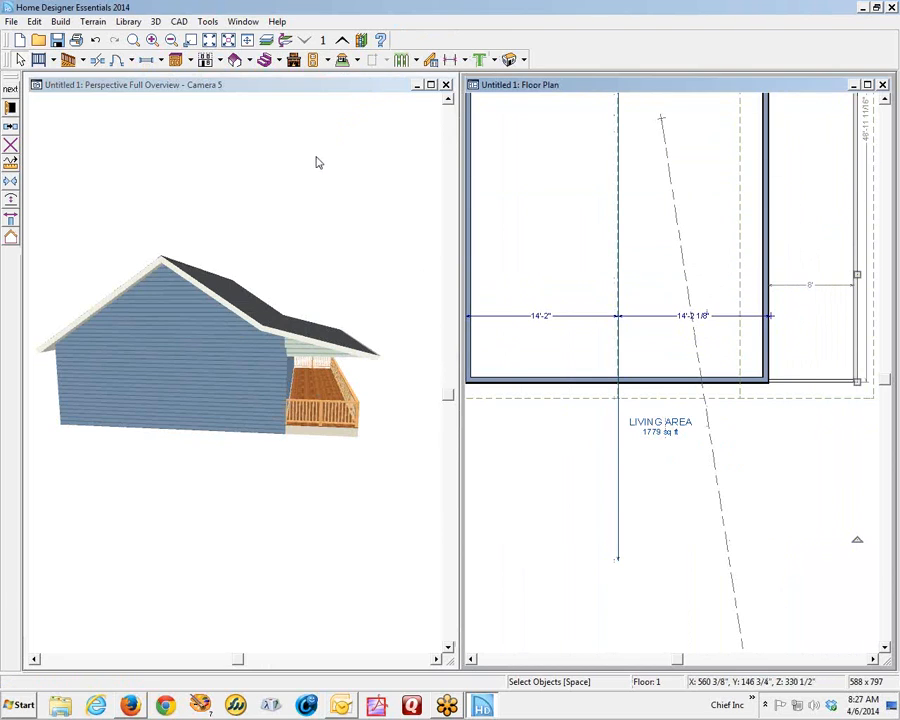
pyautogui.click(133, 41)
pyautogui.moveTo(257, 318); pyautogui.dragTo(331, 372)
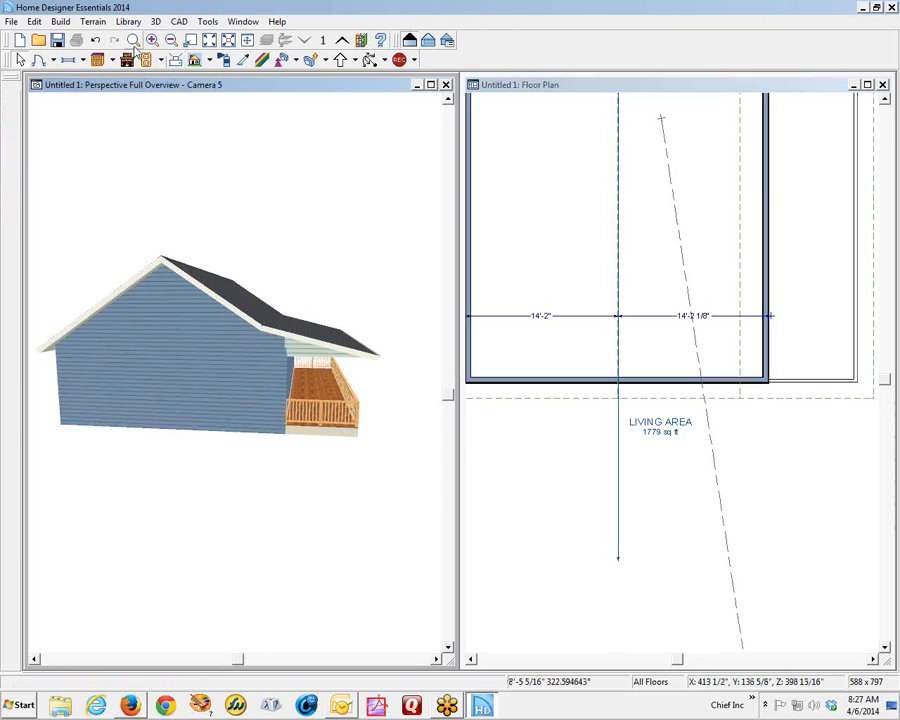
pyautogui.moveTo(233, 300); pyautogui.dragTo(350, 385)
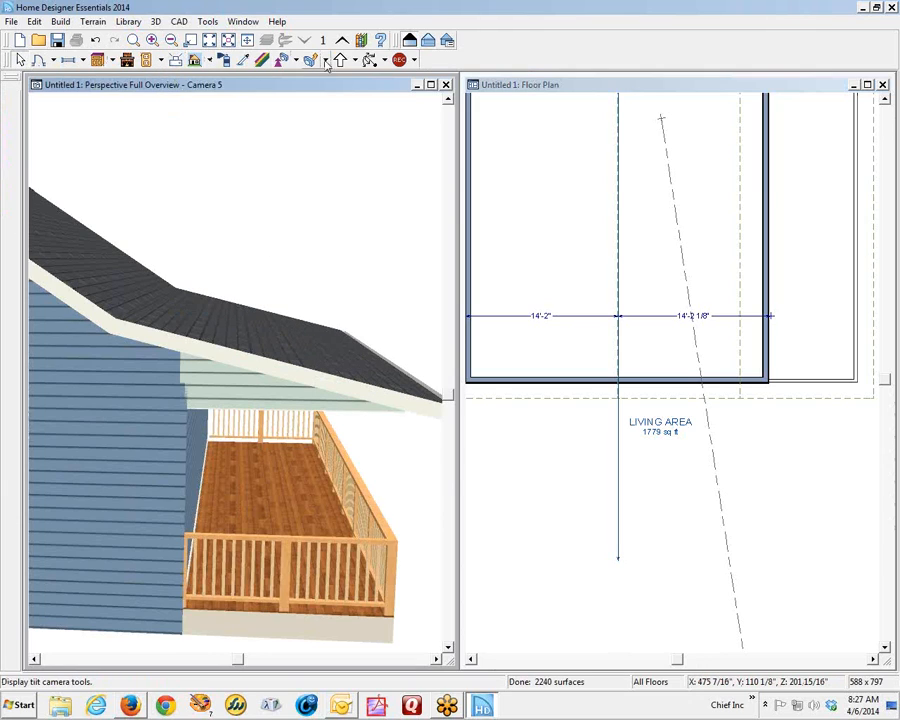
pyautogui.click(243, 61)
pyautogui.click(137, 366)
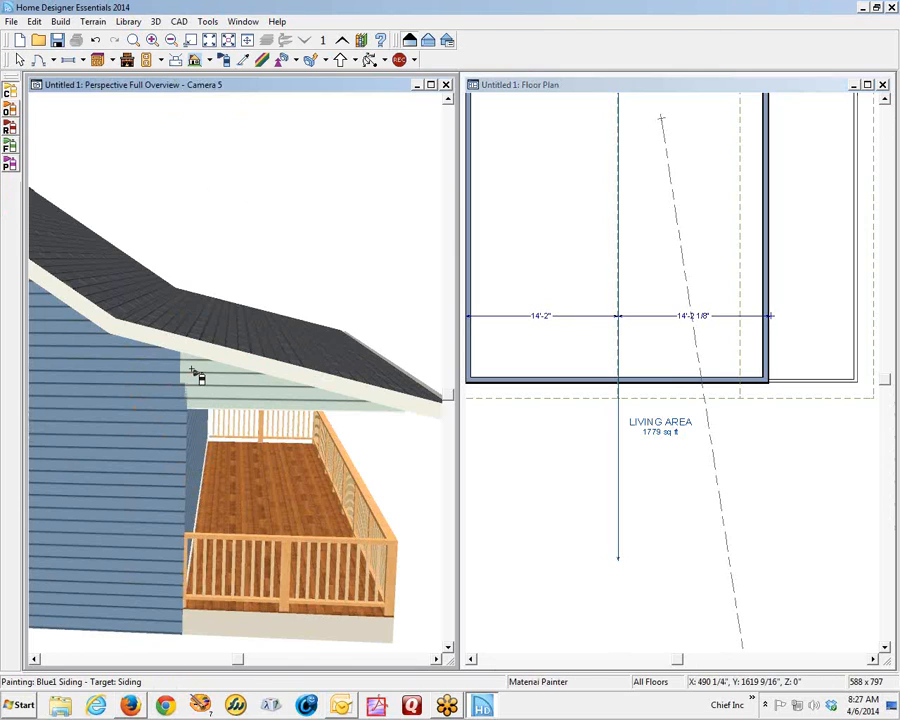
pyautogui.click(211, 378)
# Zoom out and orbit the perspective overview around the house to examine the porch's opposite gable end
pyautogui.scroll(-5, 296, 385)
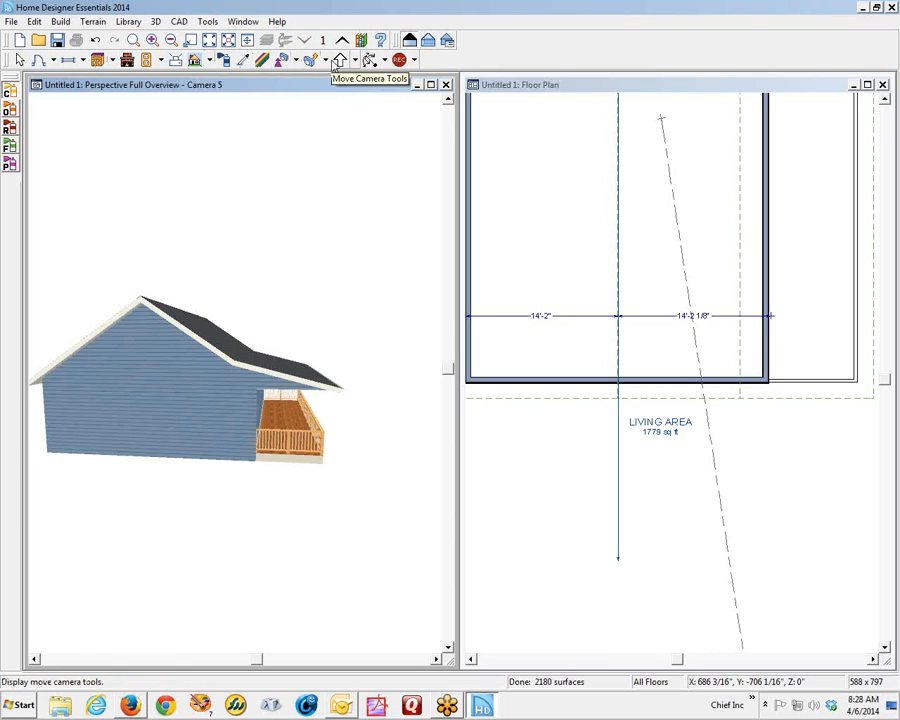
pyautogui.click(326, 61)
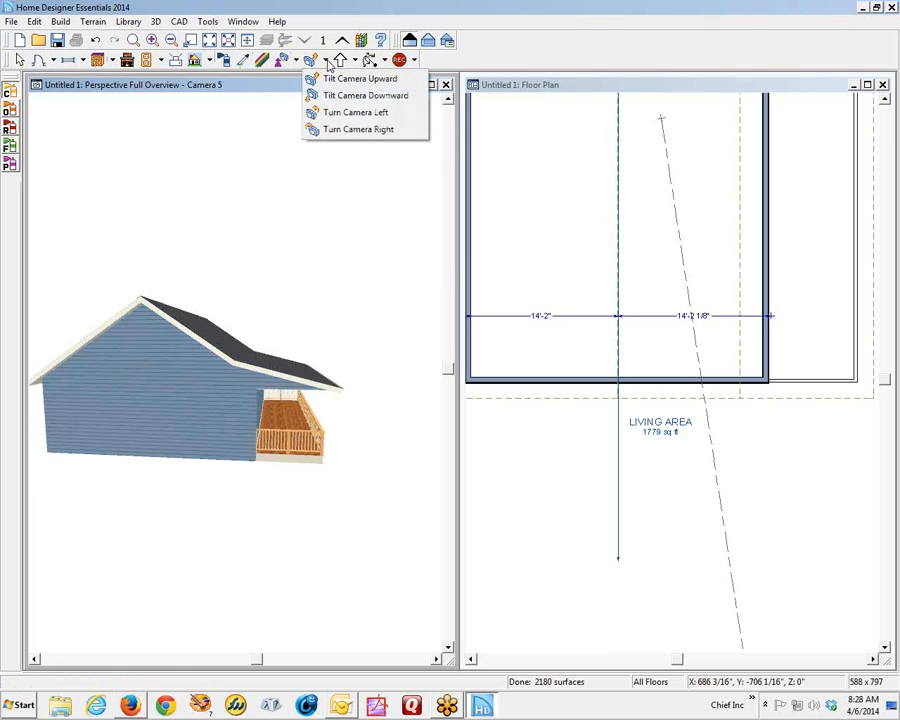
pyautogui.click(328, 63)
pyautogui.click(328, 63)
pyautogui.click(327, 60)
pyautogui.click(327, 60)
pyautogui.click(214, 137)
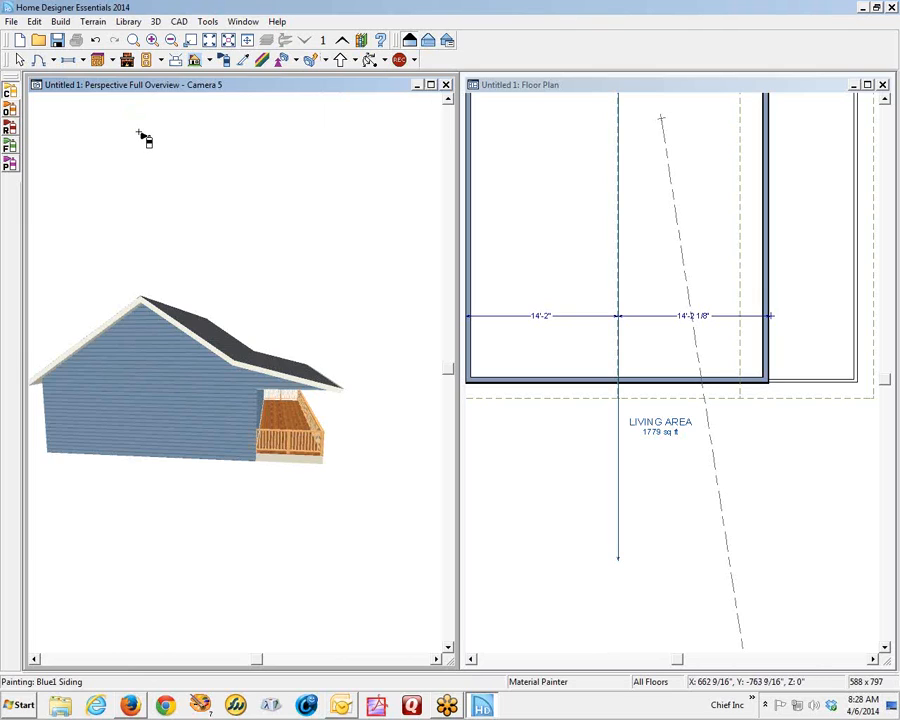
pyautogui.press('Right')
pyautogui.press('Left')
pyautogui.press('Left')
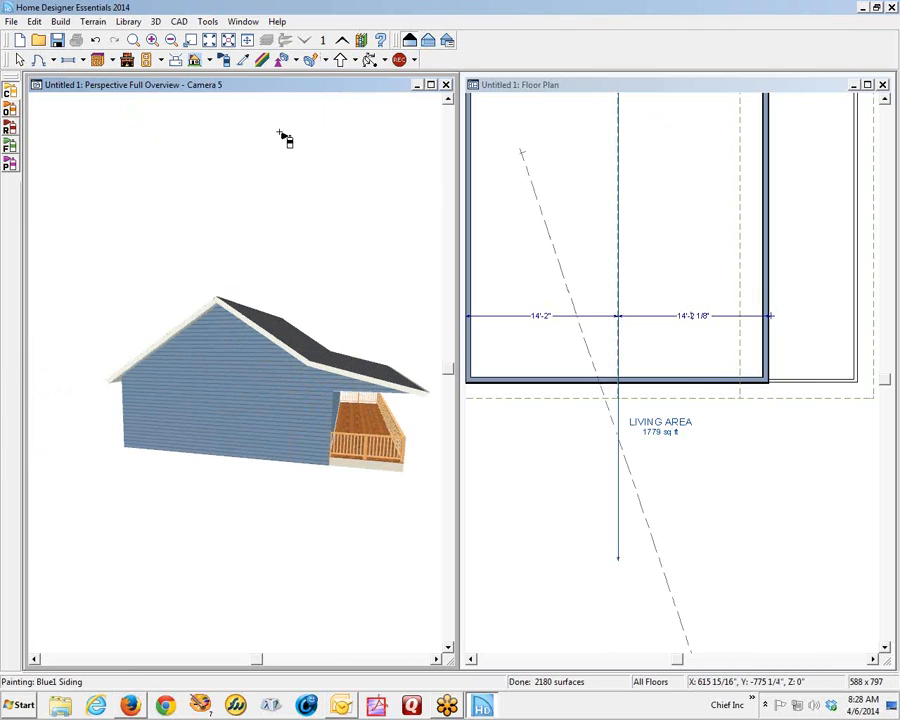
pyautogui.click(370, 59)
pyautogui.moveTo(235, 205); pyautogui.dragTo(10, 285)
pyautogui.moveTo(105, 330); pyautogui.dragTo(203, 413)
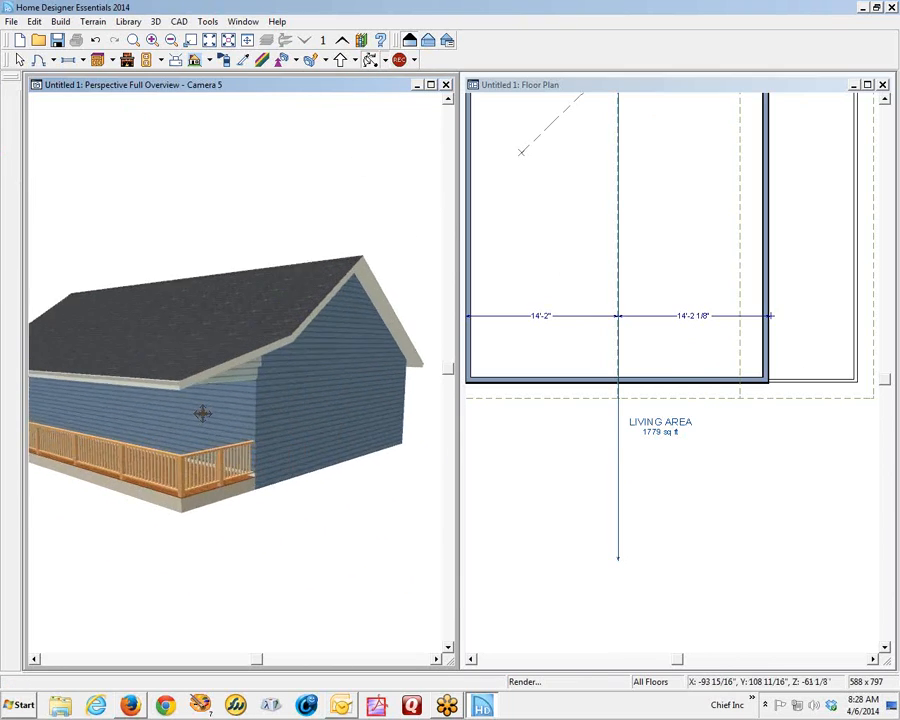
# Paint the porch's remaining gable-end siding with the Blue1 Siding picked up from the adjoining house wall
pyautogui.scroll(3, 202, 413)
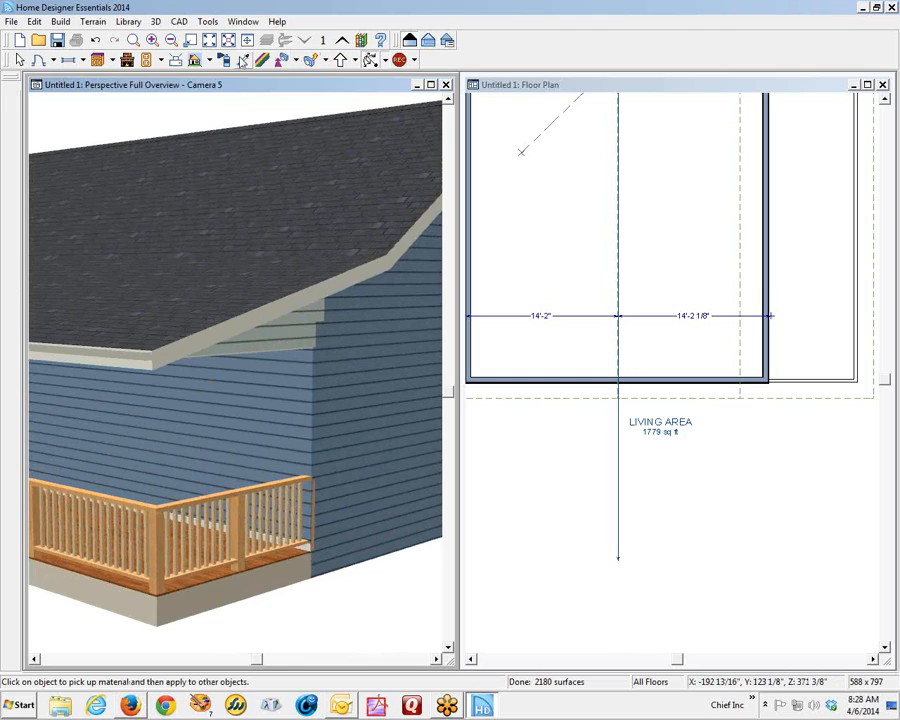
pyautogui.click(354, 318)
pyautogui.click(283, 345)
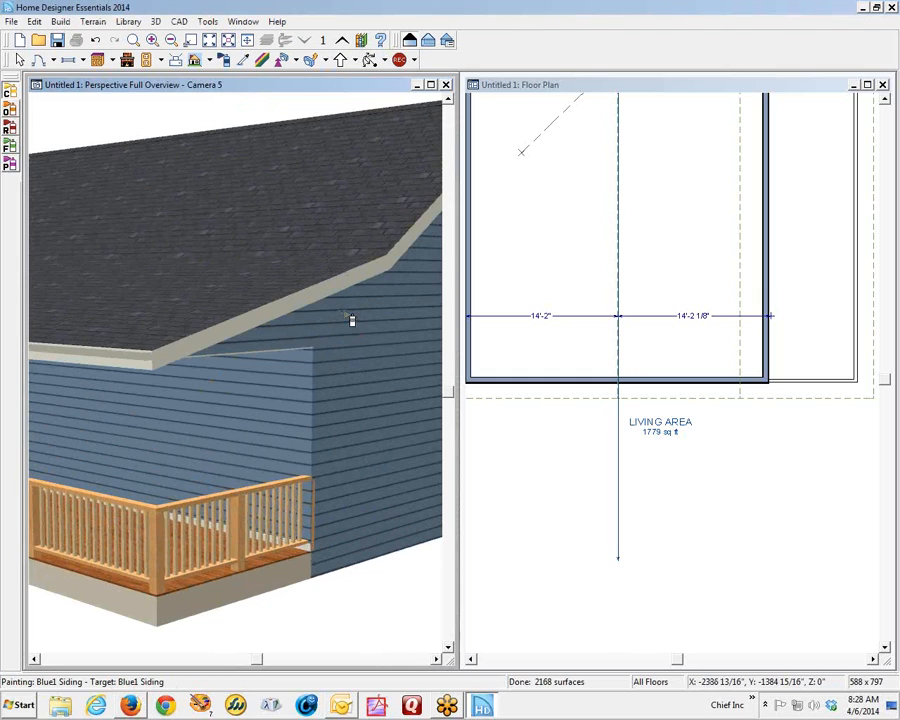
pyautogui.press('Escape')
pyautogui.scroll(-3, 351, 301)
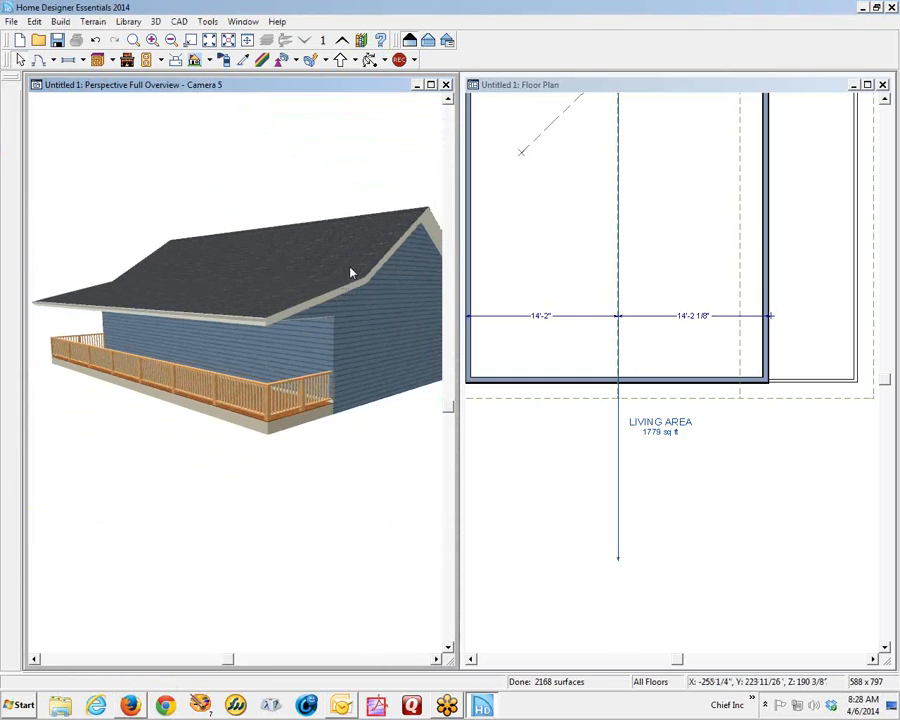
# Set the porch's short end railing nearest the camera to No Rail with Post to Overhead Beam
pyautogui.click(663, 86)
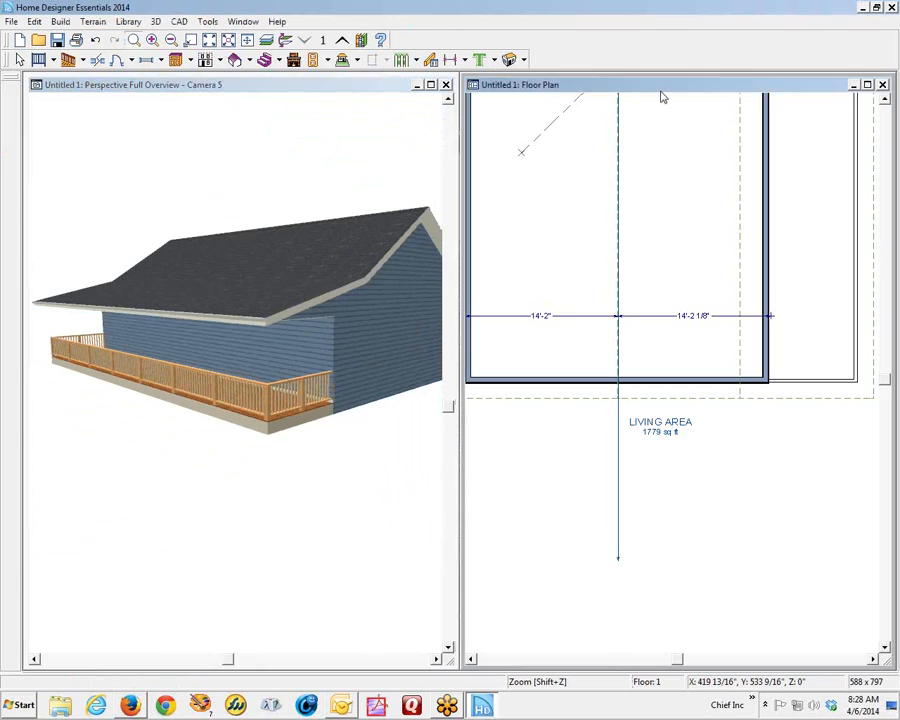
pyautogui.click(209, 40)
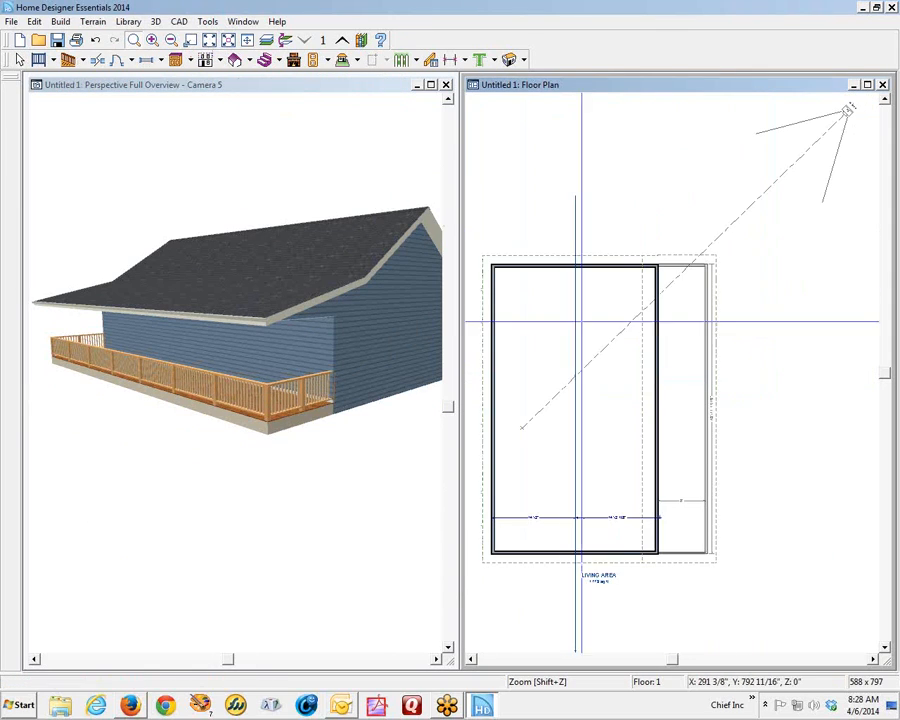
pyautogui.click(681, 267)
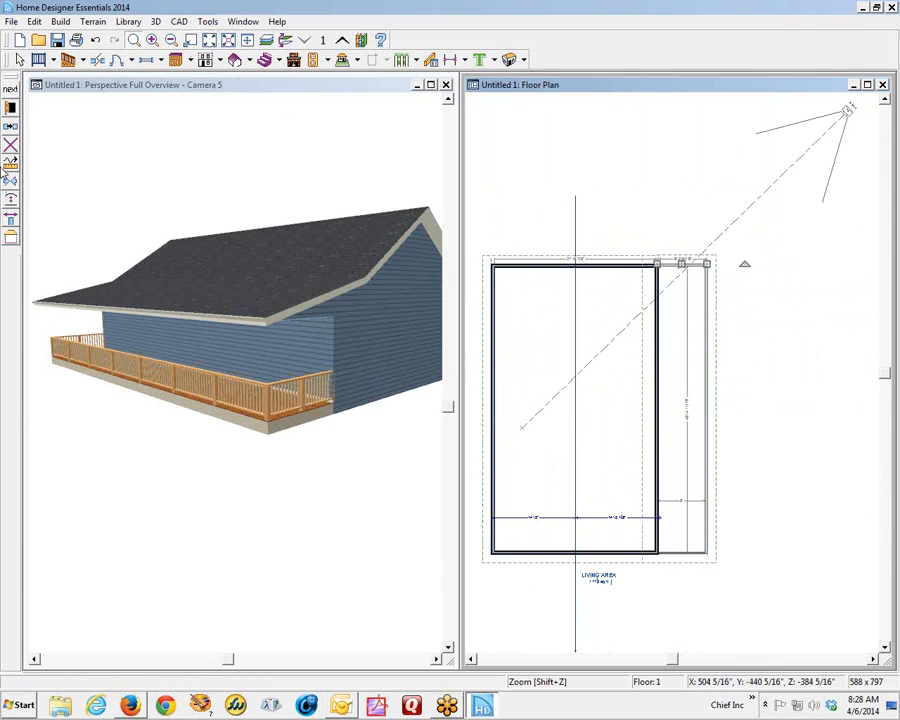
pyautogui.click(10, 106)
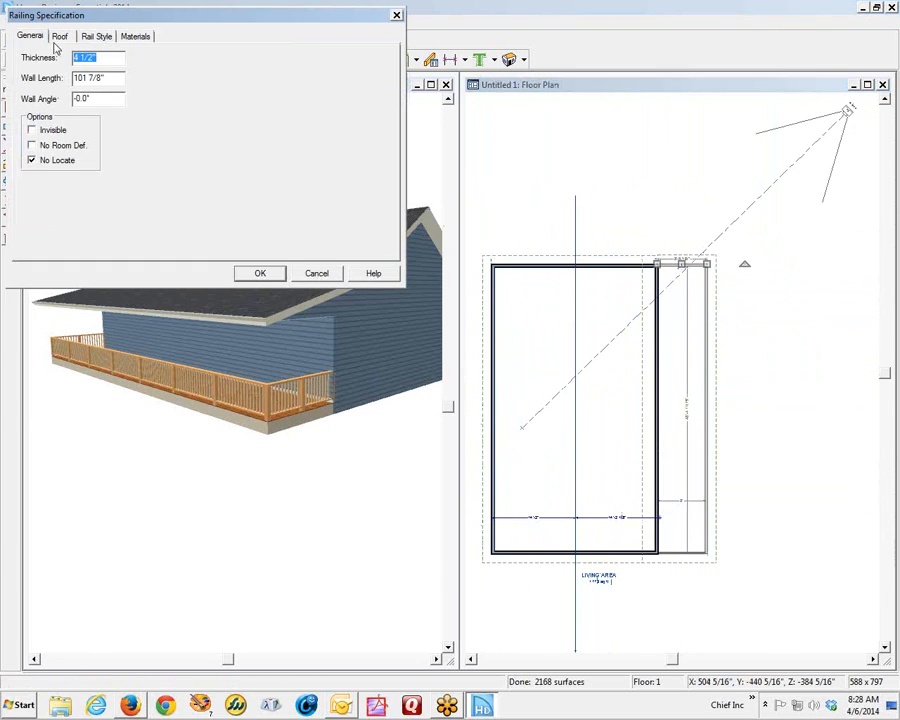
pyautogui.click(97, 37)
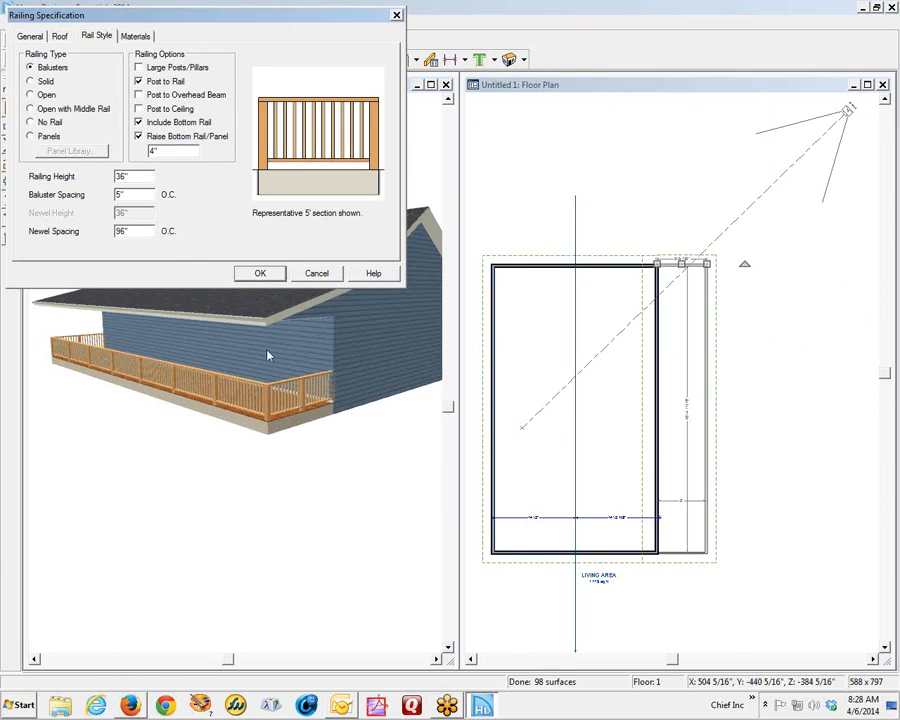
pyautogui.click(46, 124)
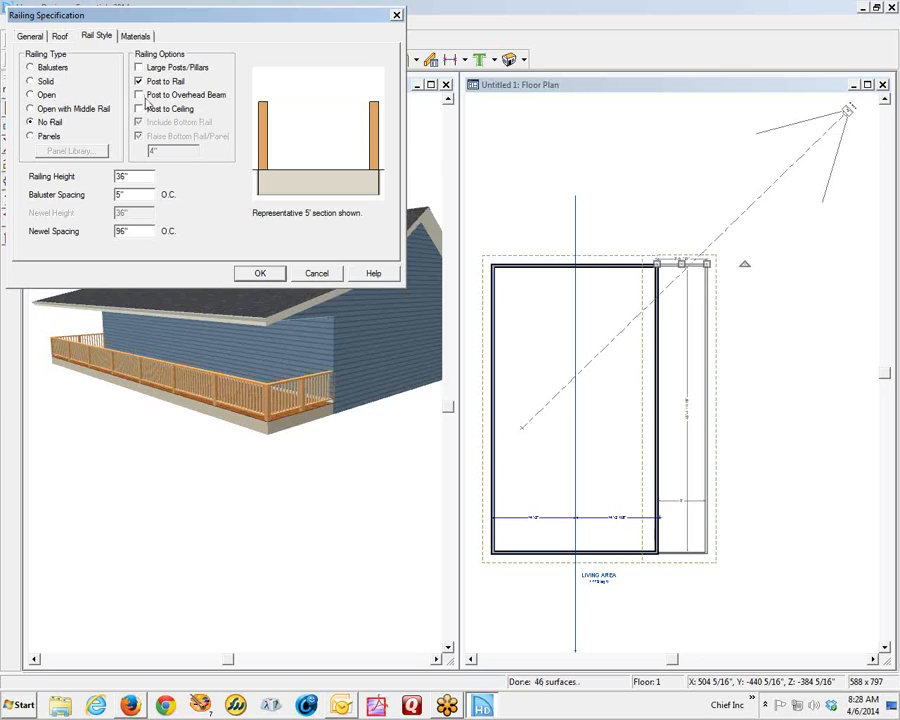
pyautogui.click(147, 96)
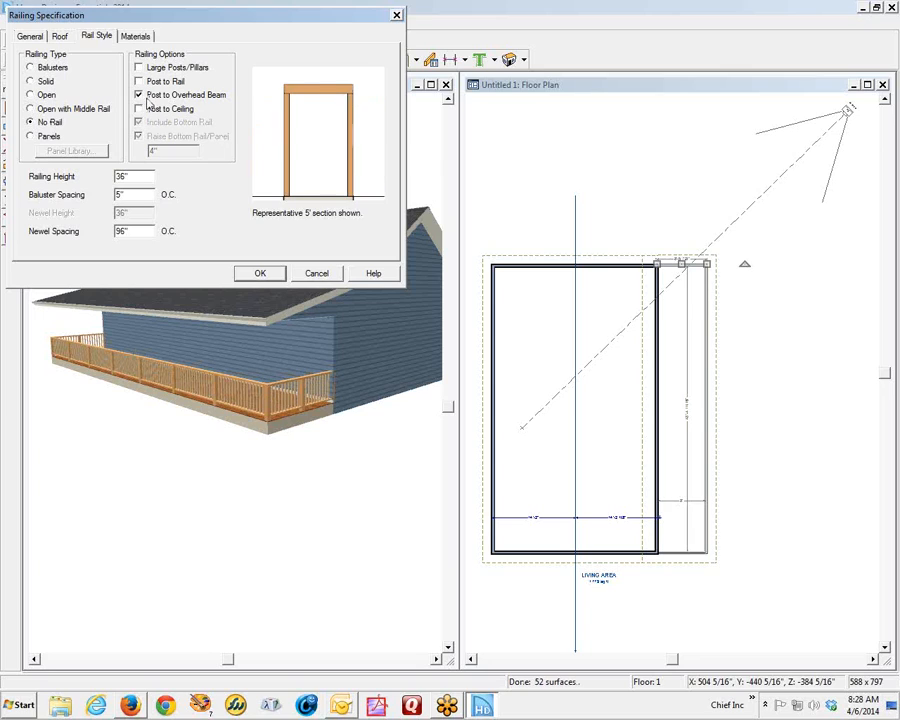
pyautogui.click(259, 276)
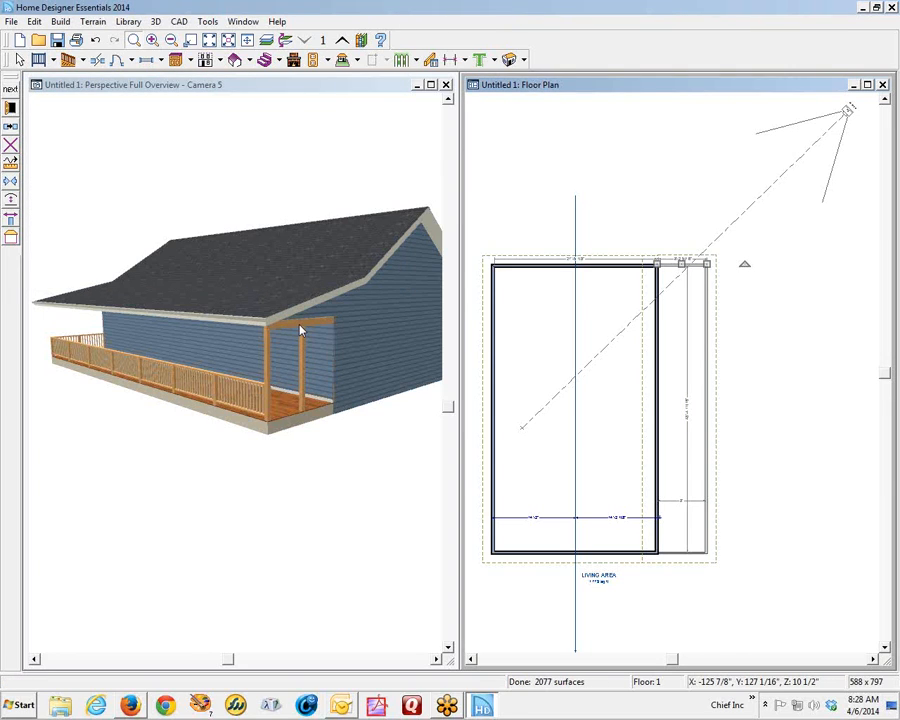
# Increase the newel spacing of that same short end railing enough to remove its middle post
pyautogui.doubleClick(300, 330)
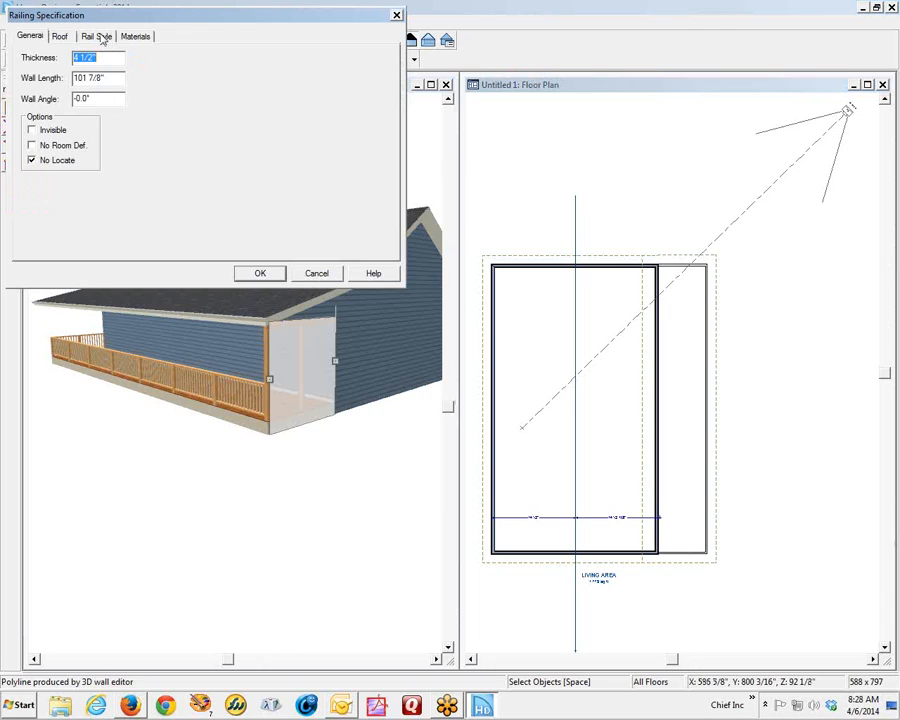
pyautogui.click(97, 36)
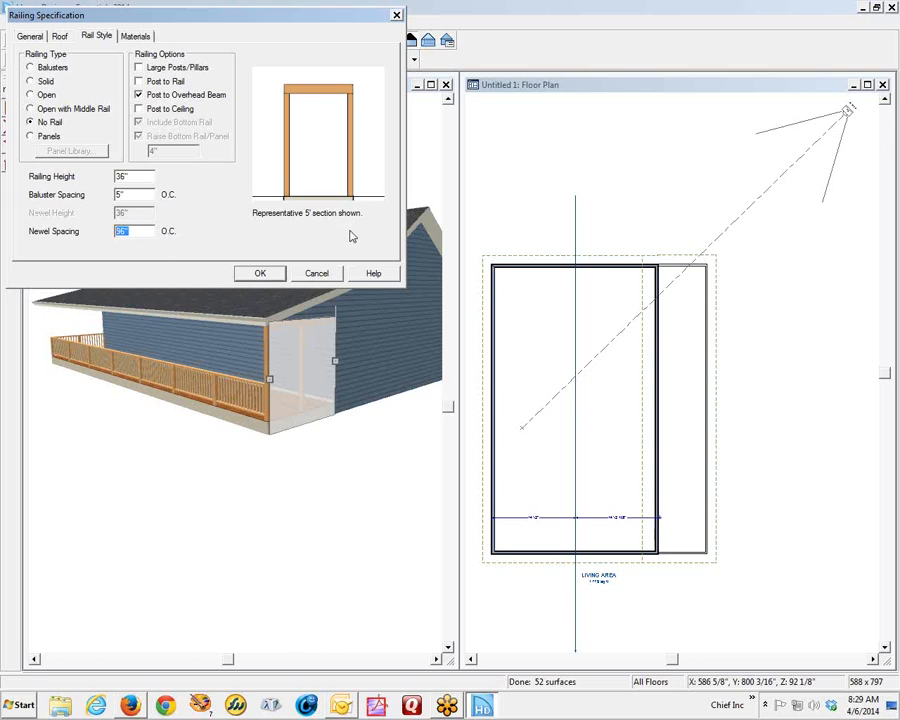
pyautogui.click(268, 277)
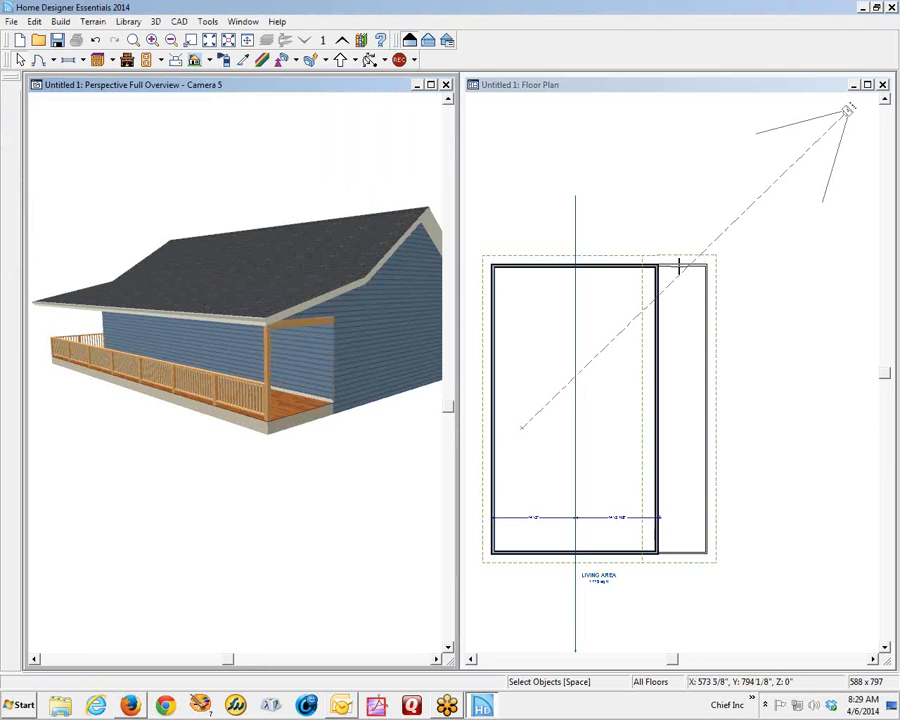
pyautogui.rightClick(679, 265)
pyautogui.click(692, 276)
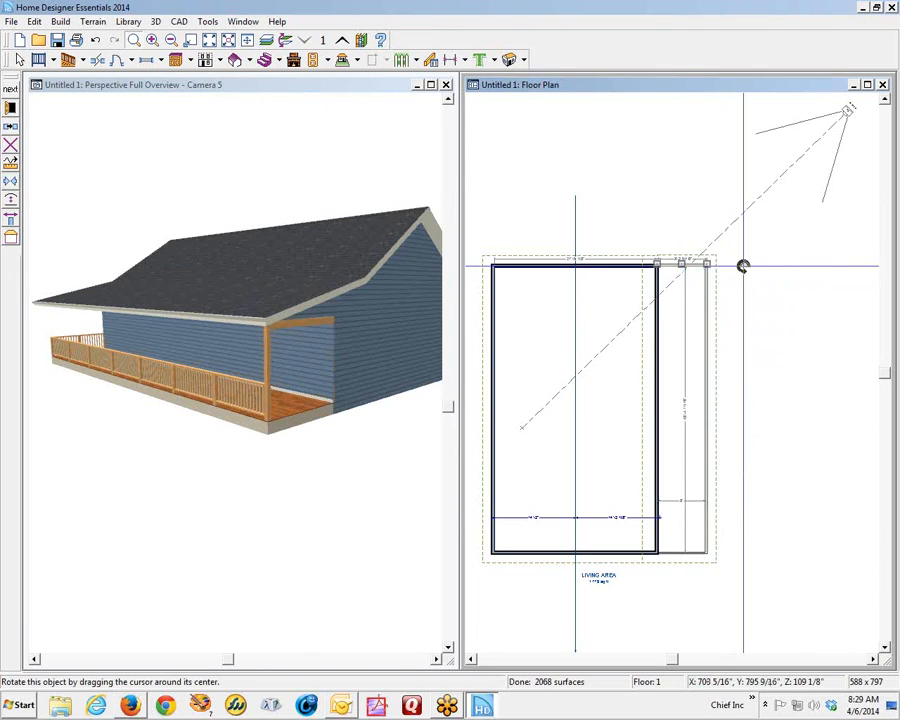
pyautogui.moveTo(742, 266); pyautogui.dragTo(780, 253)
# Set the porch's opposite short end railing to No Rail with Post to Overhead Beam and 1800" newel spacing
pyautogui.scroll(2, 730, 297)
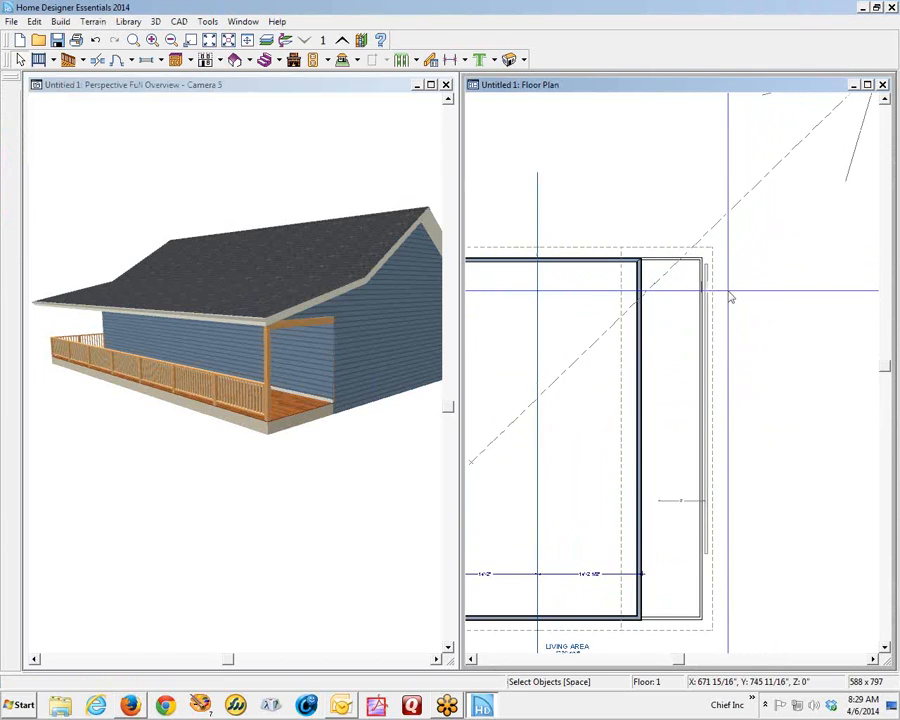
pyautogui.scroll(-2, 730, 297)
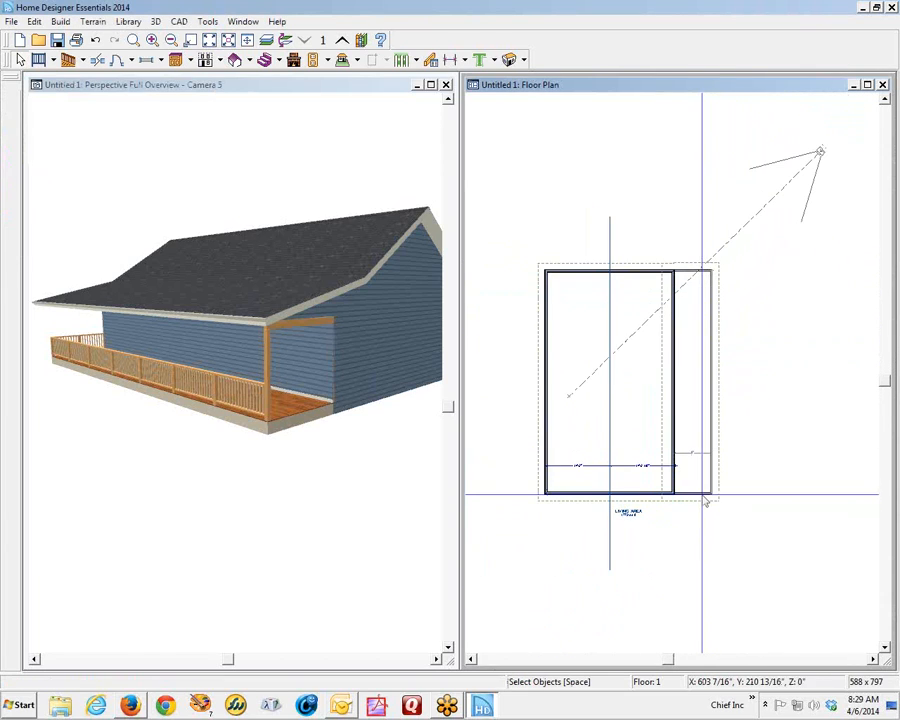
pyautogui.click(706, 502)
pyautogui.click(7, 76)
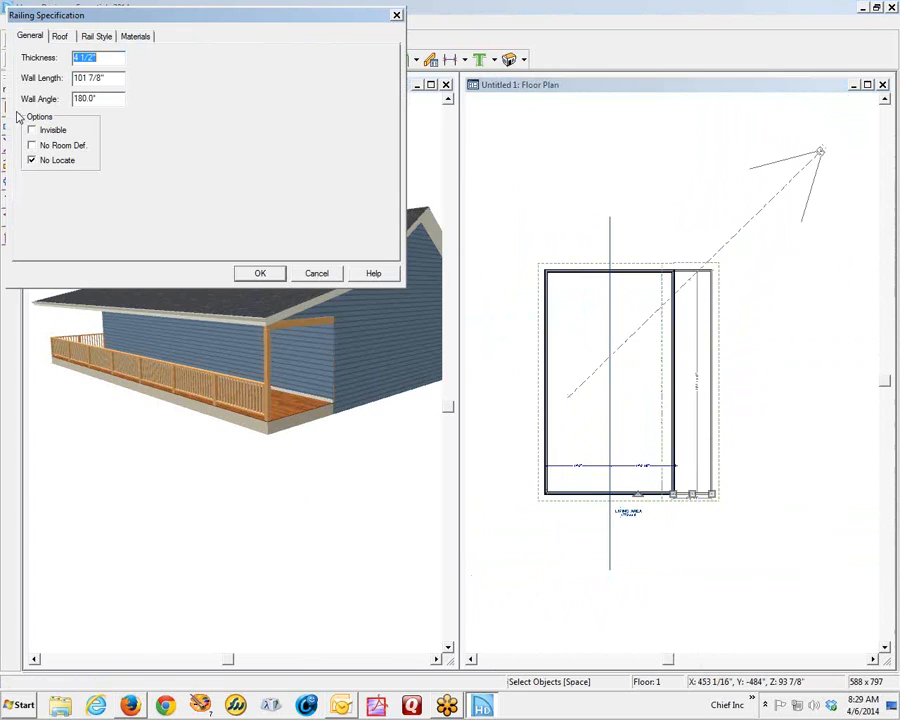
pyautogui.click(59, 37)
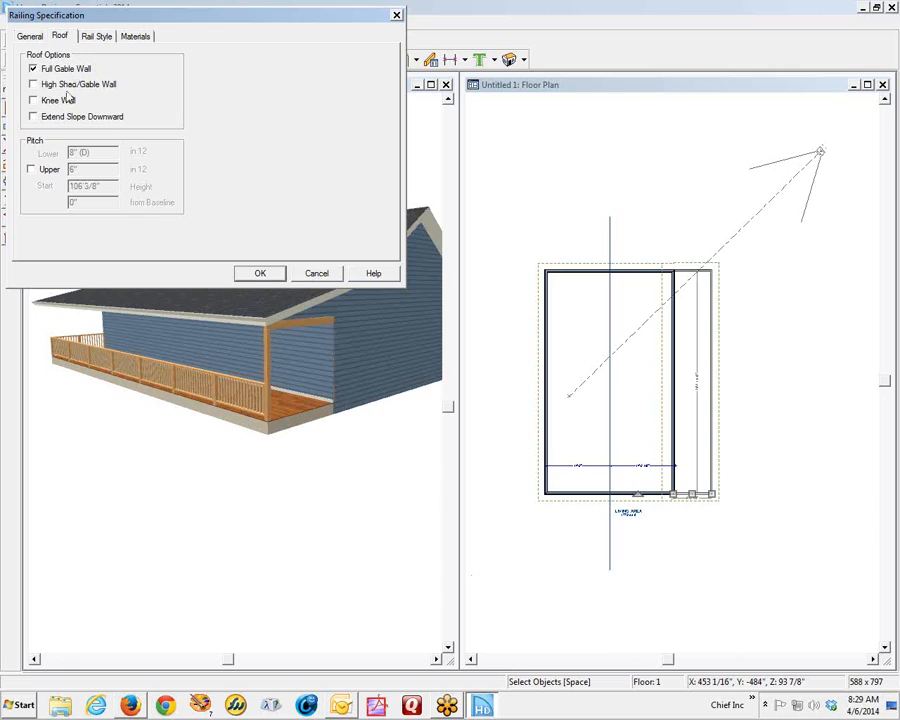
pyautogui.click(100, 36)
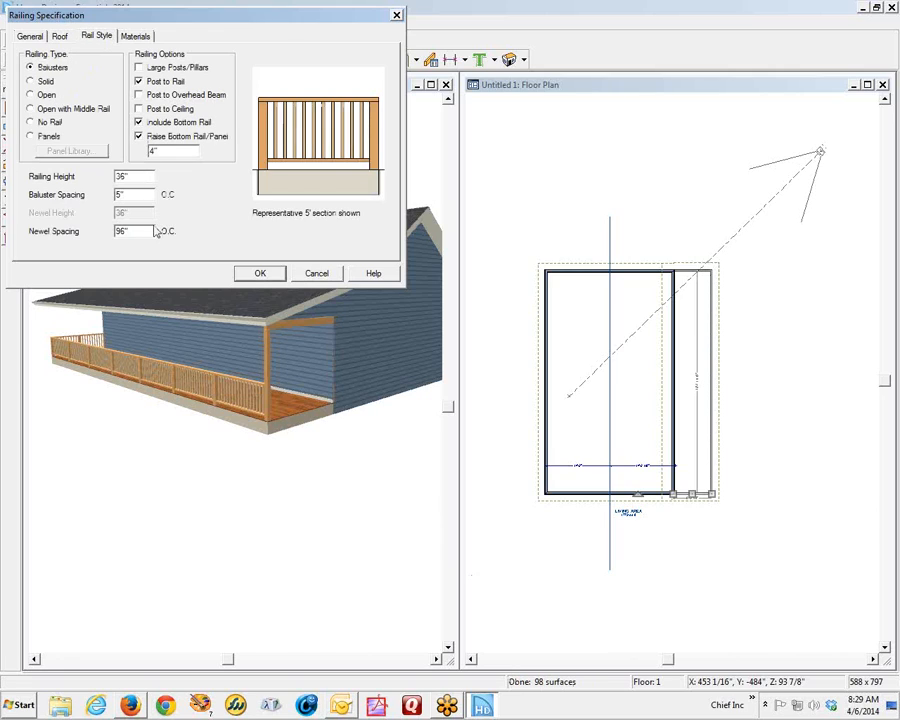
pyautogui.doubleClick(150, 230)
pyautogui.click(148, 96)
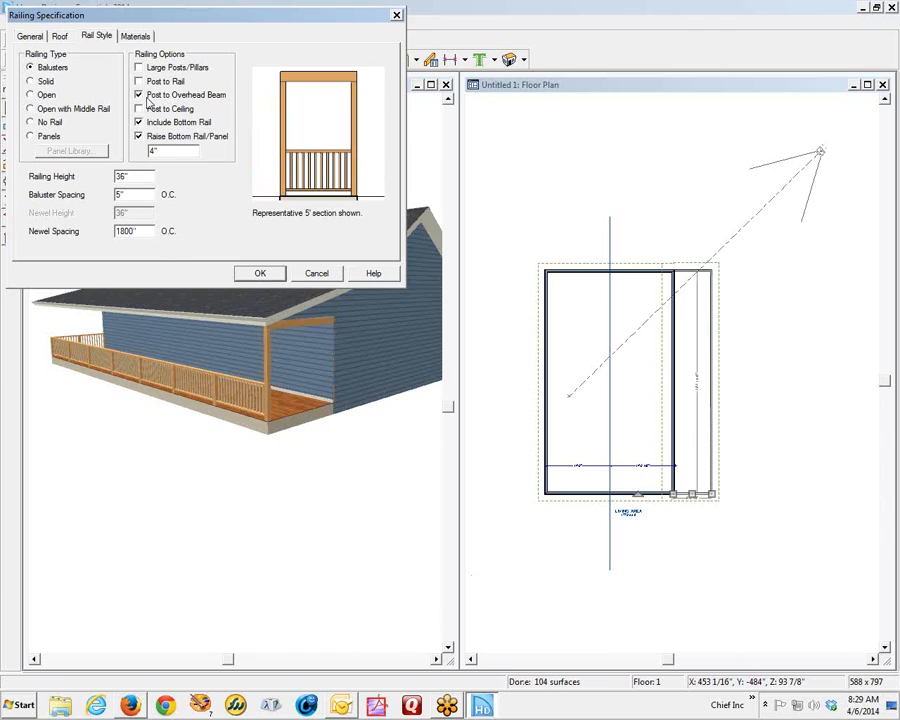
pyautogui.click(42, 124)
pyautogui.click(258, 273)
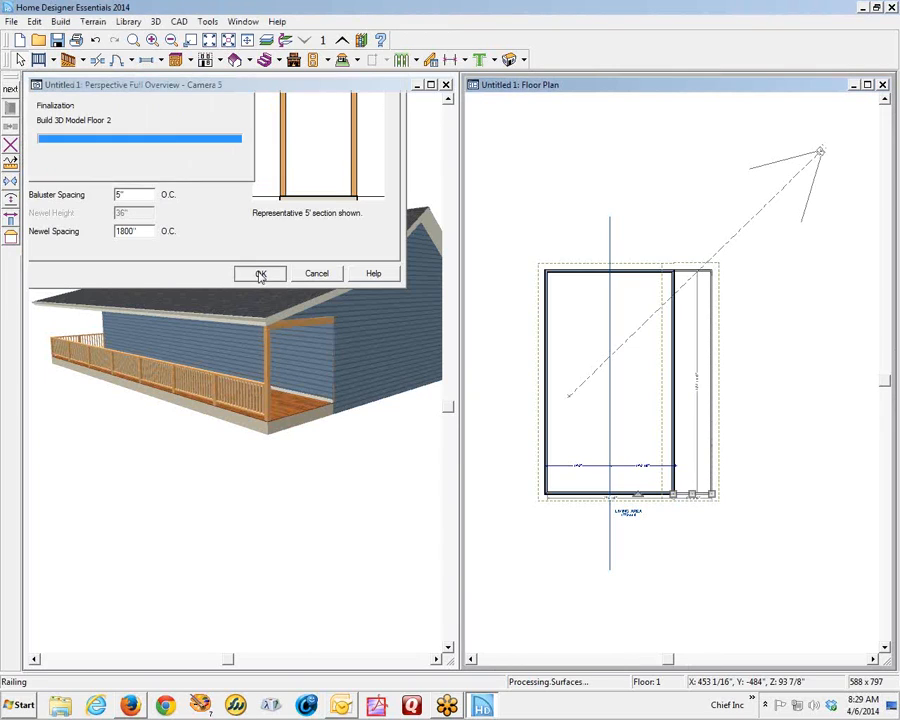
# Set the porch's long front railing to No Rail with Post to Overhead Beam and 132" newel spacing
pyautogui.rightClick(716, 431)
pyautogui.click(718, 469)
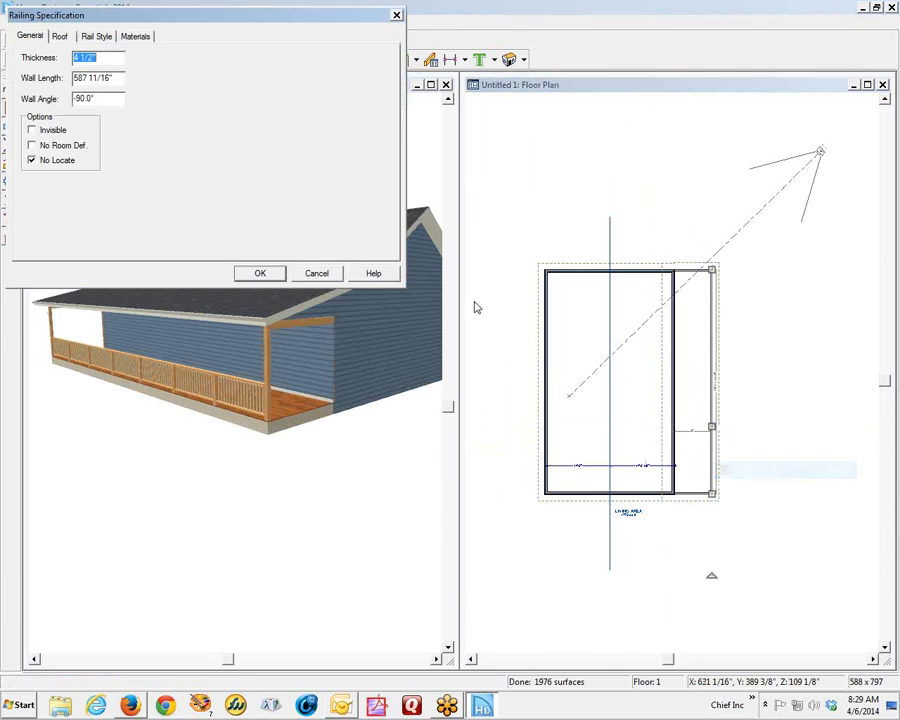
pyautogui.click(96, 36)
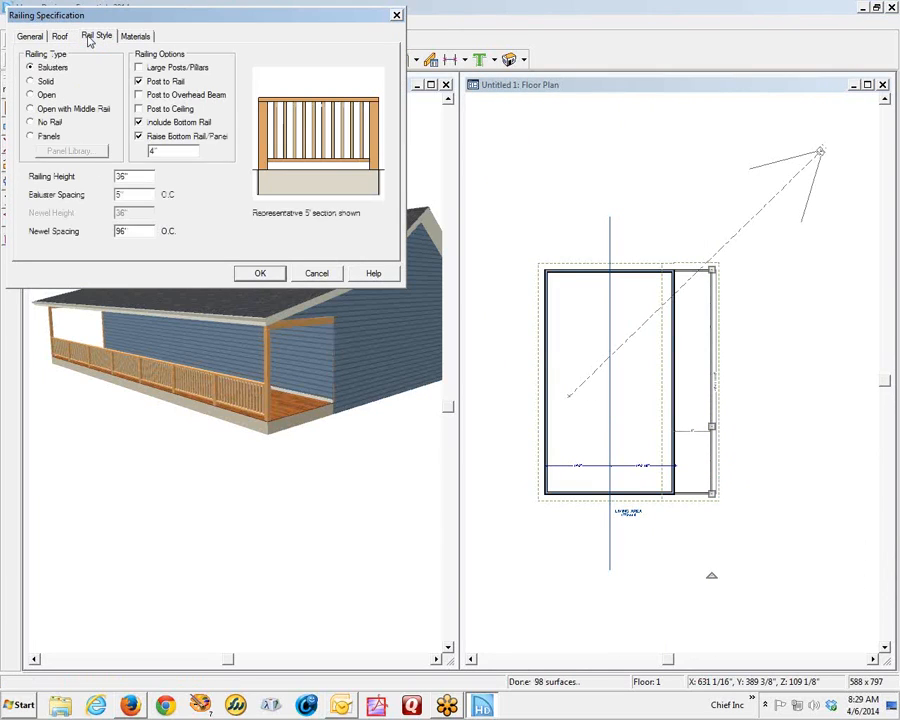
pyautogui.click(151, 95)
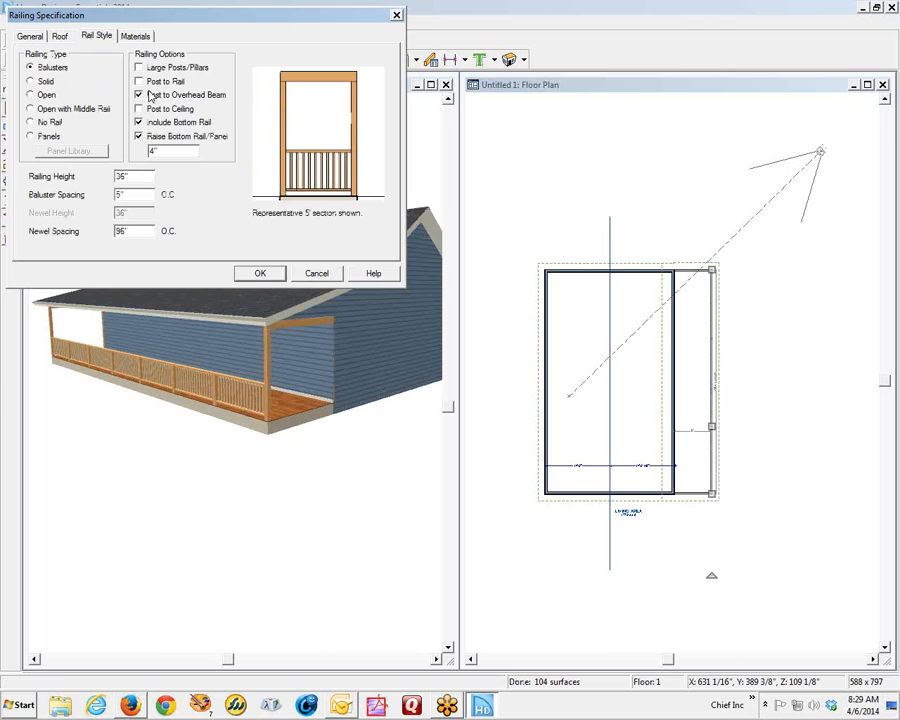
pyautogui.click(45, 122)
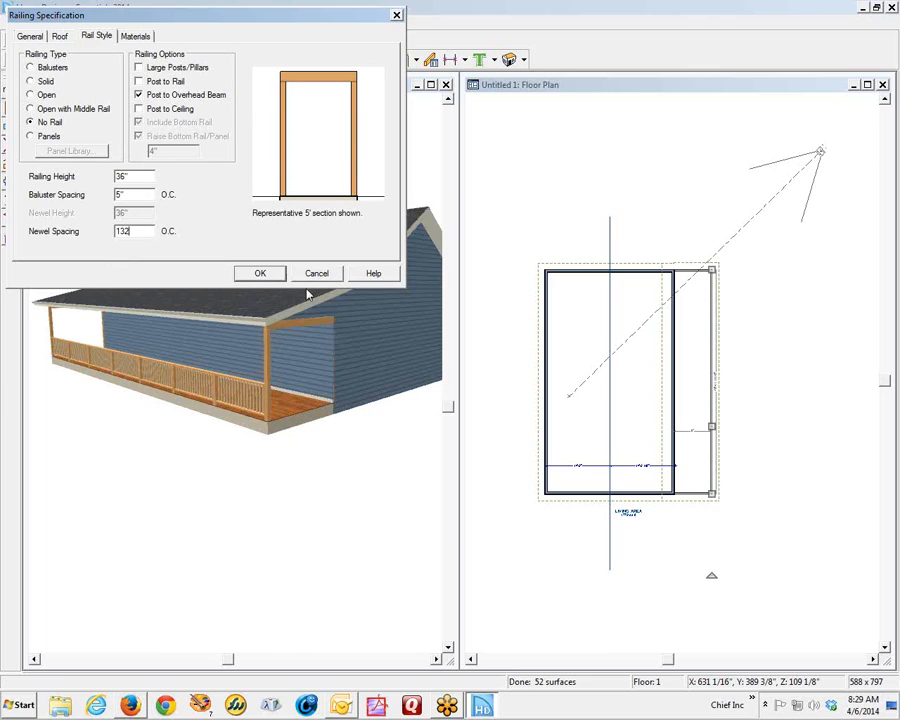
pyautogui.click(262, 275)
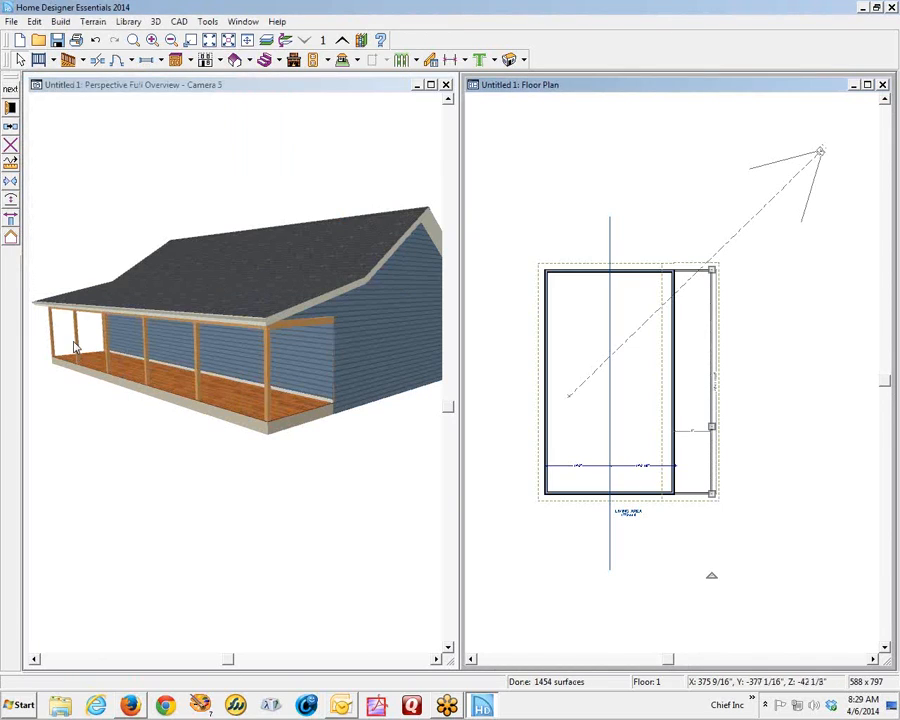
pyautogui.scroll(-2, 323, 310)
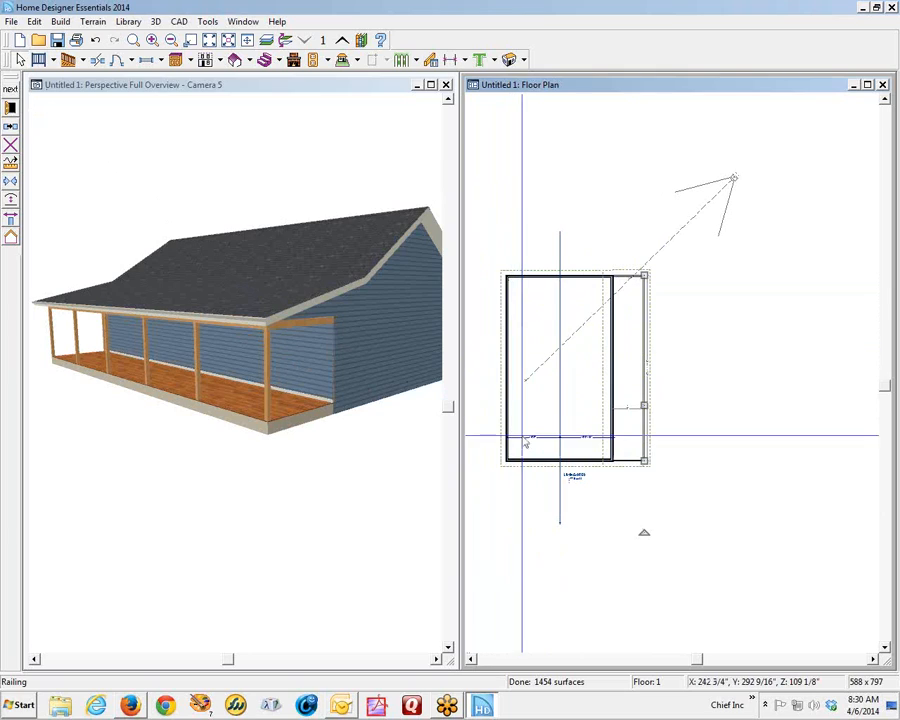
pyautogui.click(720, 454)
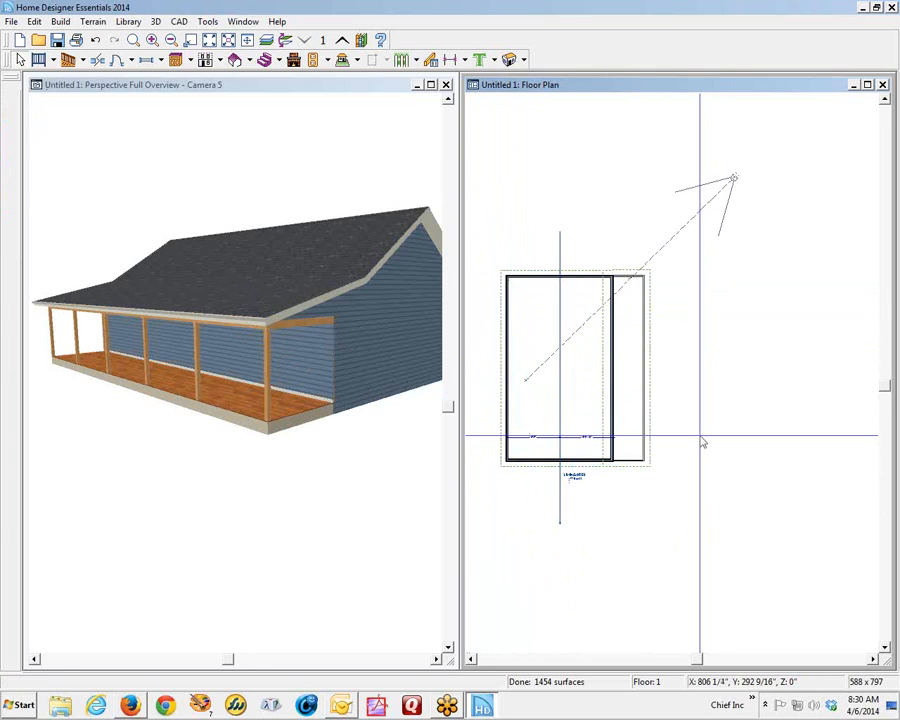